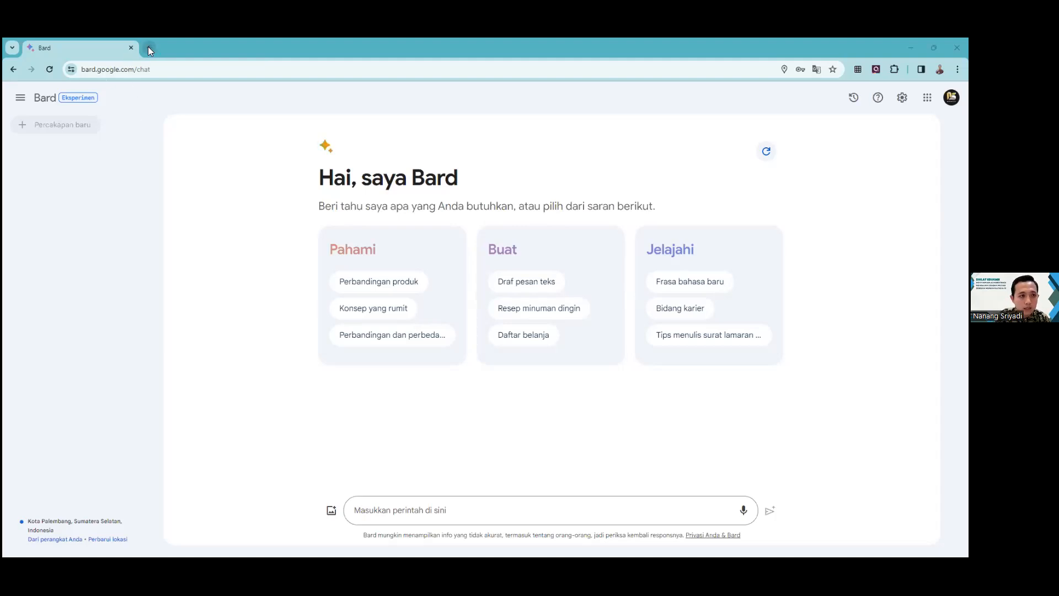
Step: Search Google for "bard" in a fresh browser page and open Google's Bard chat site
{"action": "left_click", "coordinate": [133, 49]}
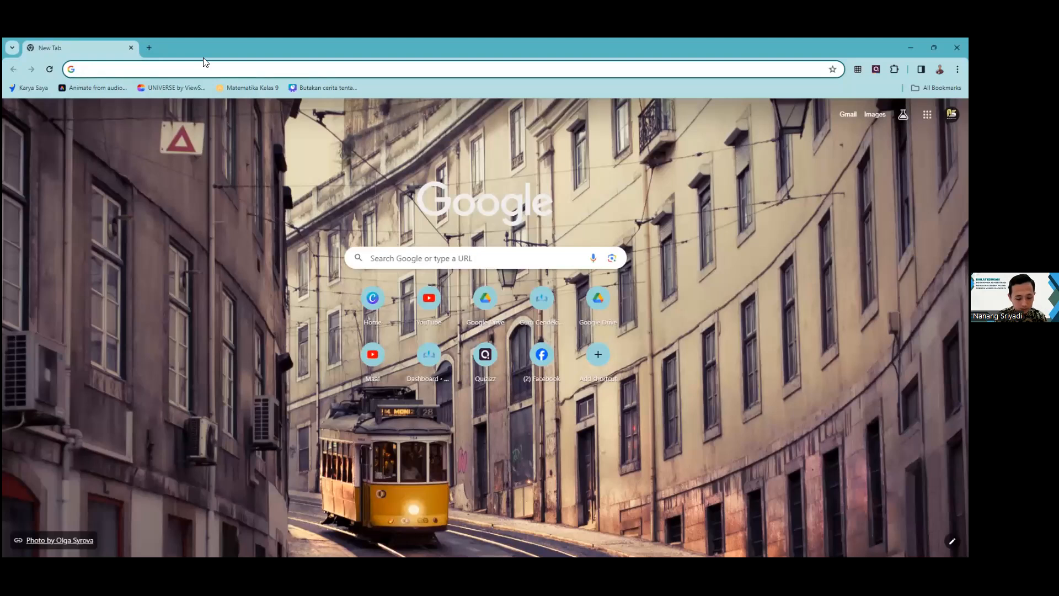
{"action": "type", "text": "bard"}
{"action": "key", "text": "Delete"}
{"action": "key", "text": "Return"}
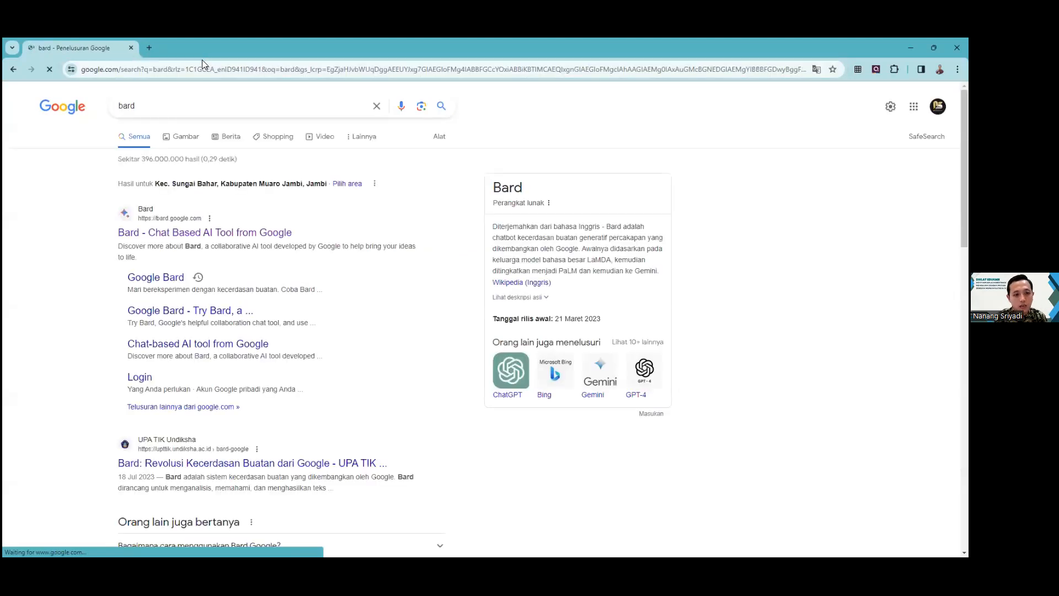
{"action": "left_click", "coordinate": [160, 237]}
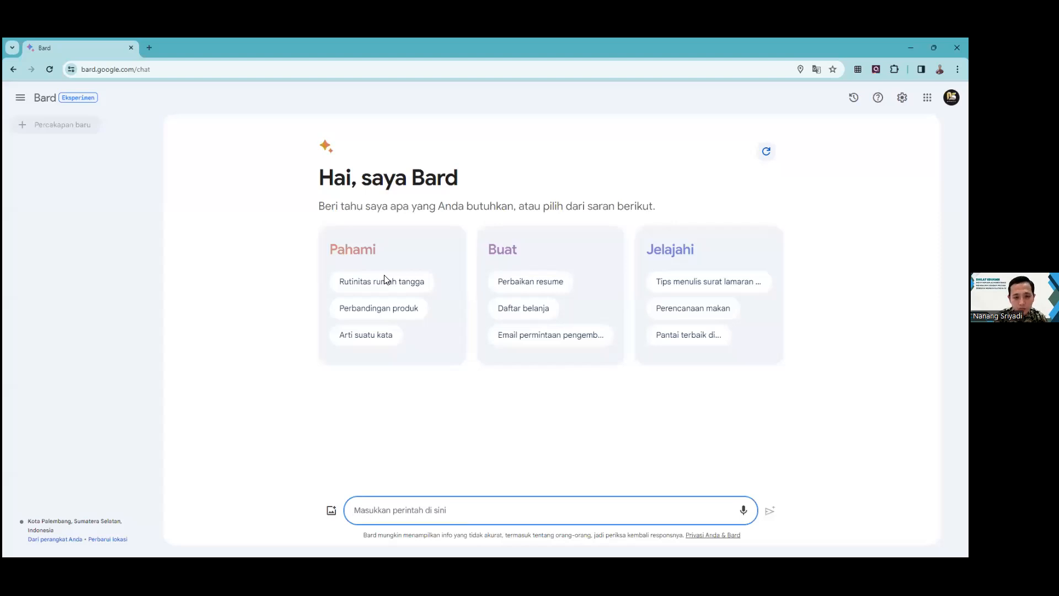
Step: Begin the chat prompt with "saya akan melakukan ulangan harian pelajaran ipa kelas 7 tentang gaya dan gerak."
{"action": "key", "text": "alt+Tab"}
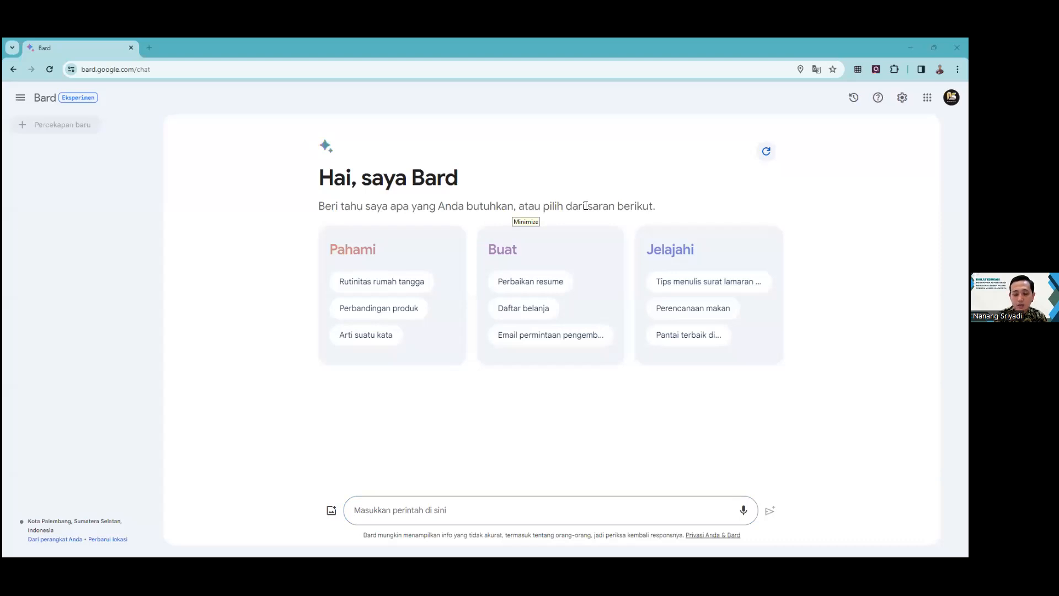
{"action": "left_click", "coordinate": [395, 509]}
{"action": "left_click", "coordinate": [395, 510]}
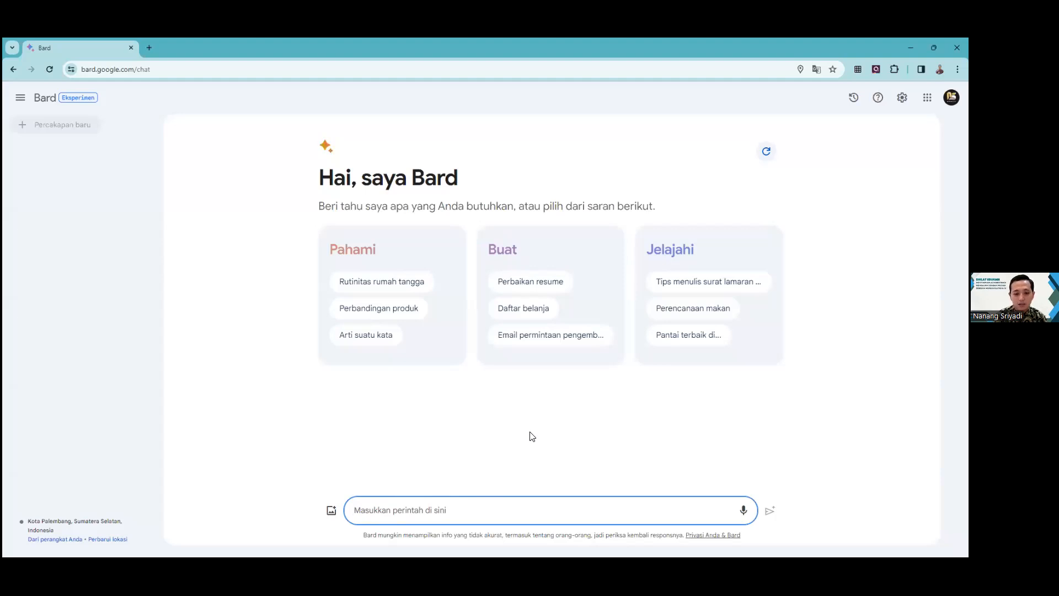
{"action": "type", "text": "saya"}
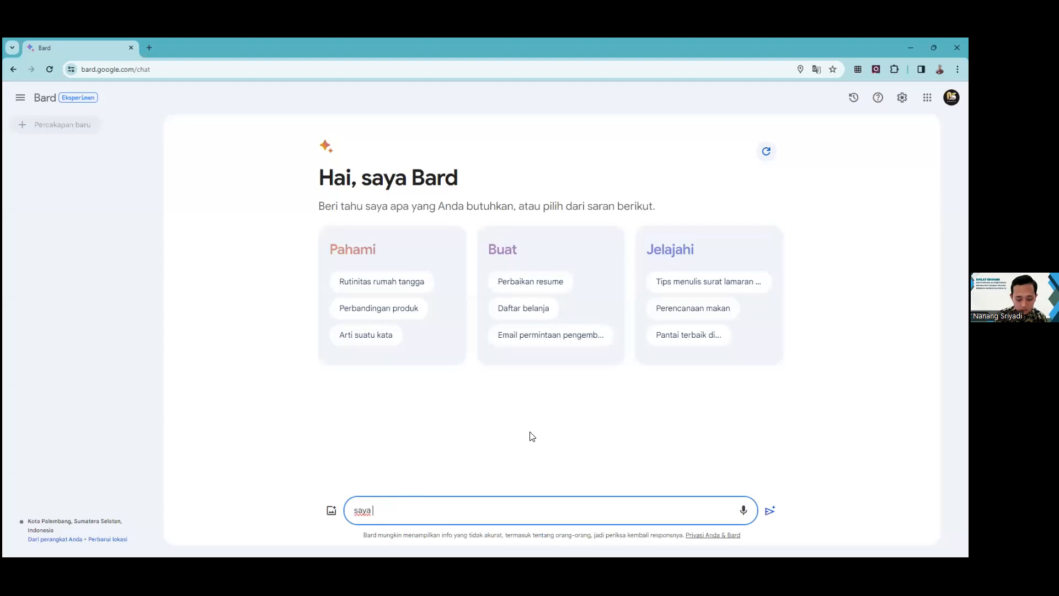
{"action": "type", "text": " a"}
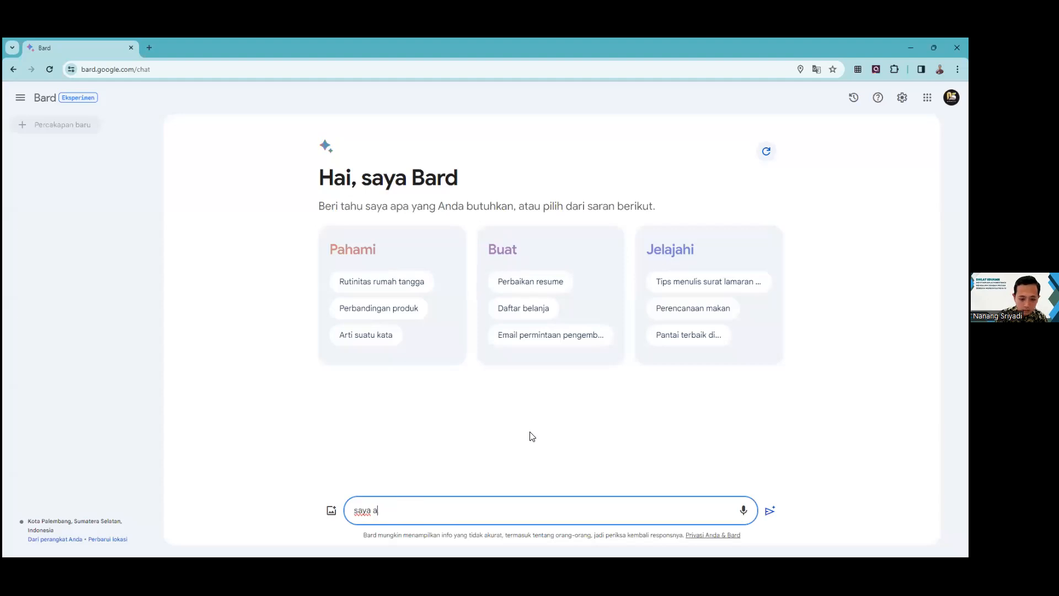
{"action": "type", "text": "kan melakukan ulangan harian pela"}
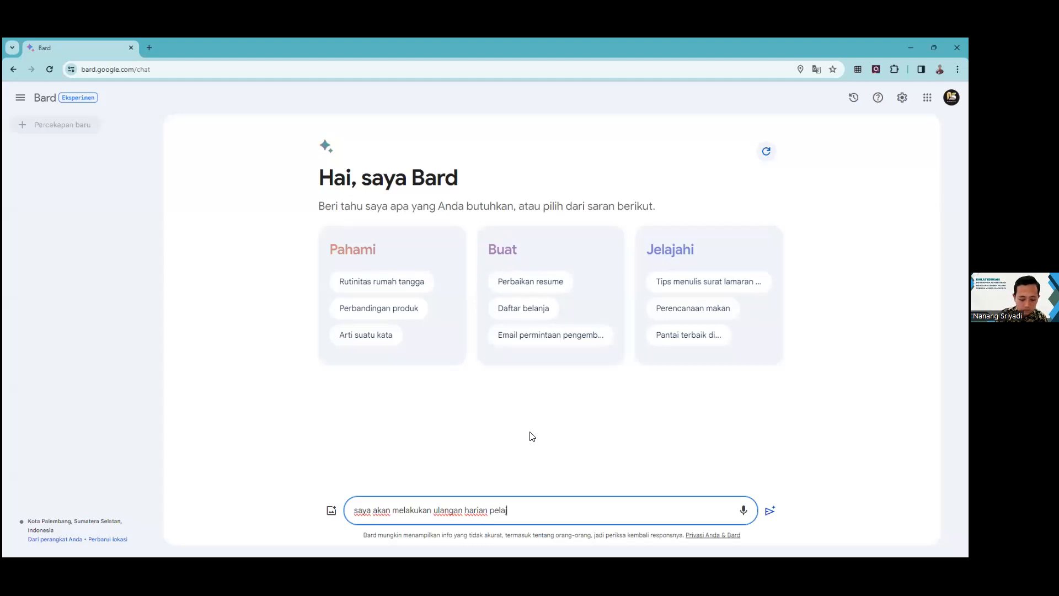
{"action": "type", "text": "jaran ipa kelas"}
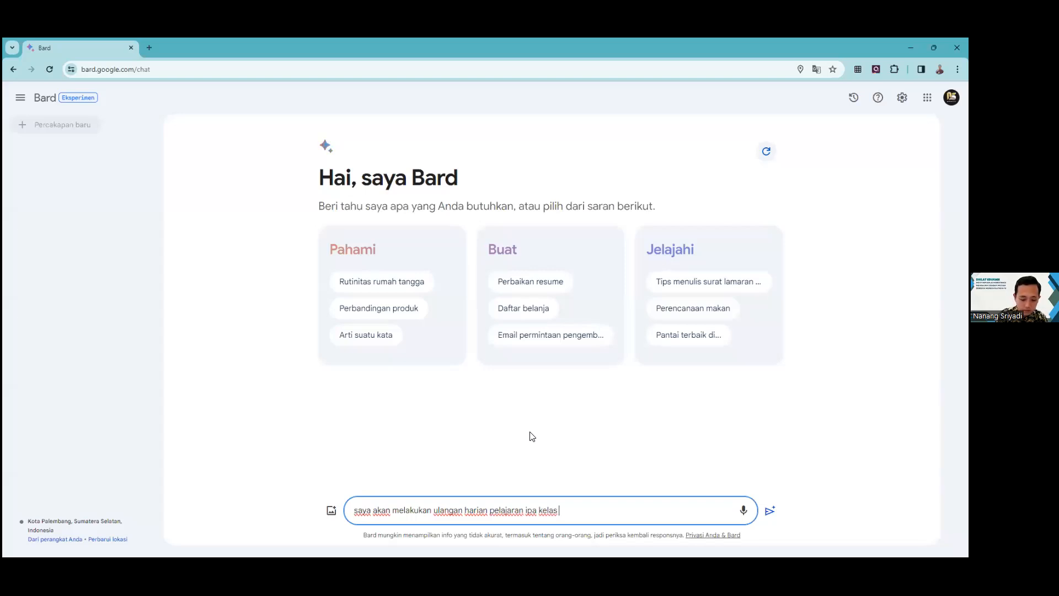
{"action": "type", "text": "7 tentang gaya dan gerak."}
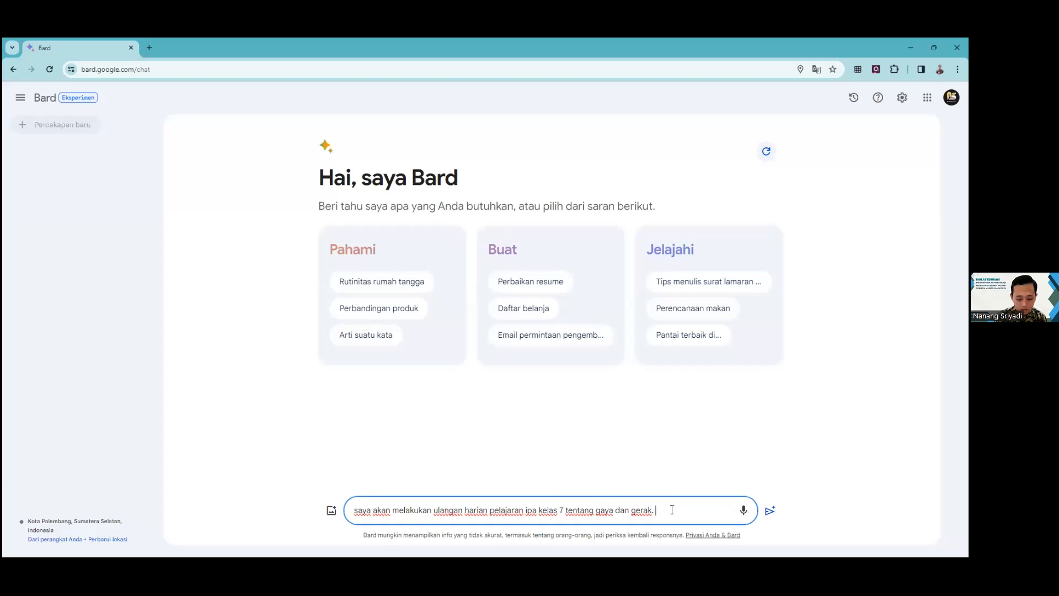
Step: Add "buatkan 10 soal pilihan ganda tentang gaya dan gerak dengan berbagai tingkat kesulitan" to the prompt and submit it
{"action": "type", "text": "b"}
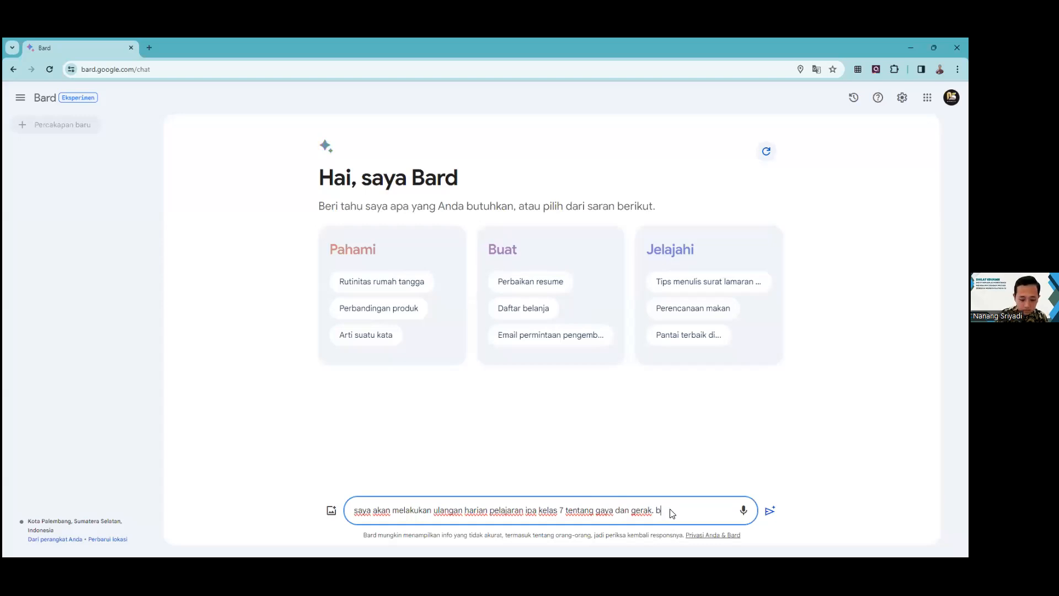
{"action": "type", "text": "uatkan 10 soa"}
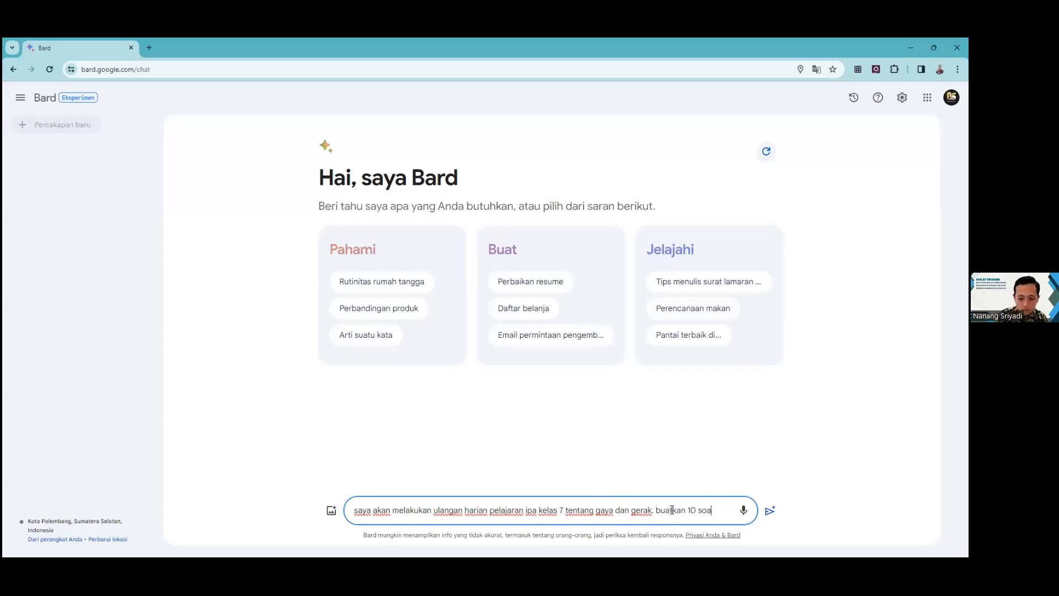
{"action": "type", "text": "l p"}
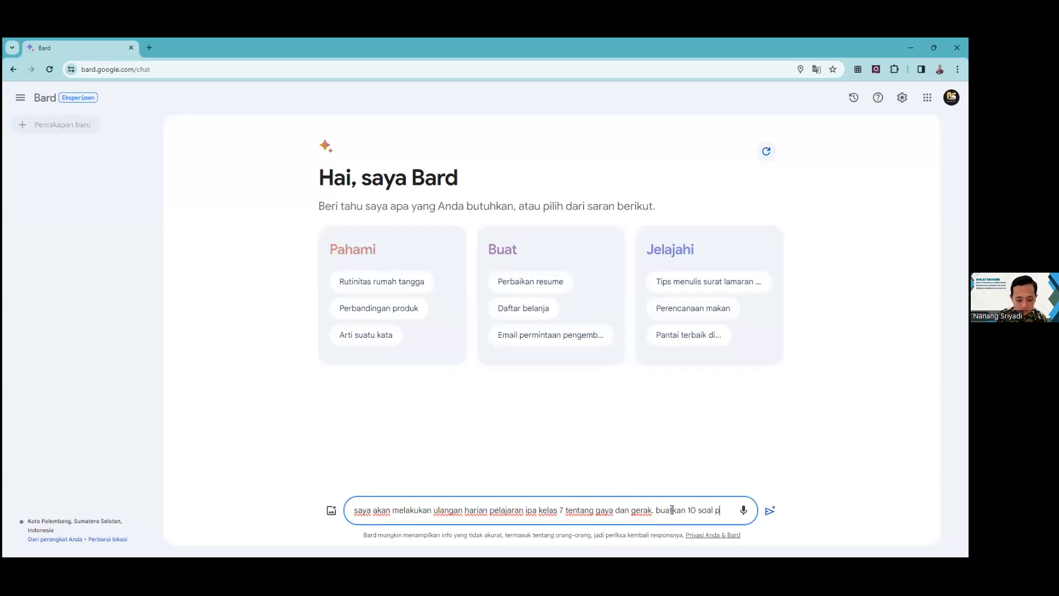
{"action": "type", "text": "ilihan ganda tentang gaya dan gerak dengan be"}
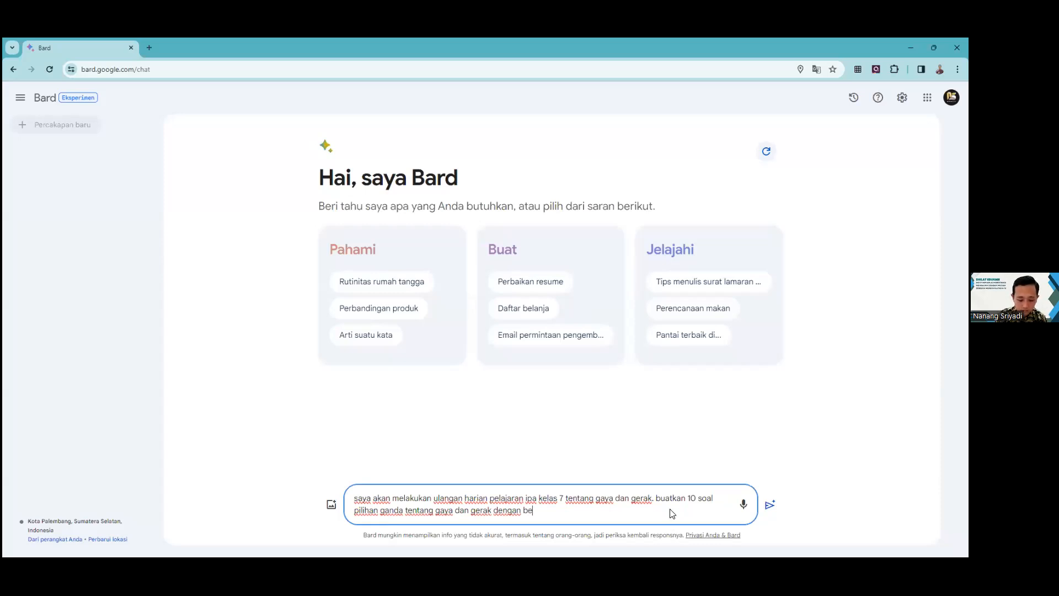
{"action": "type", "text": "rbagai tingkat kesulitan"}
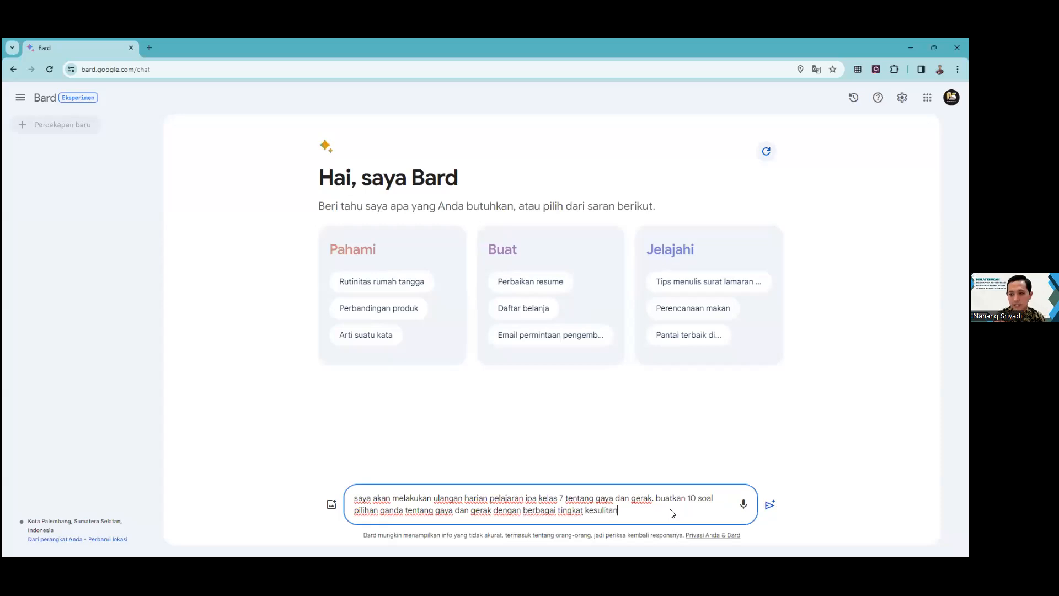
{"action": "left_click", "coordinate": [770, 506]}
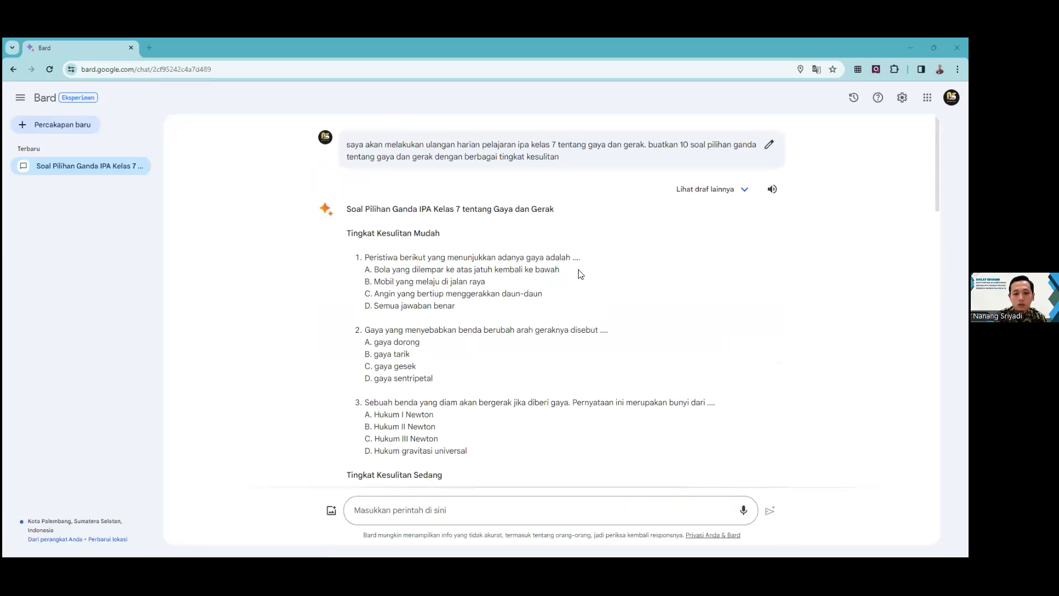
Step: Review the generated multiple-choice questions by difficulty level, along with the answer key and the explanations
{"action": "scroll", "coordinate": [573, 315], "scroll_direction": "down", "scroll_amount": 15}
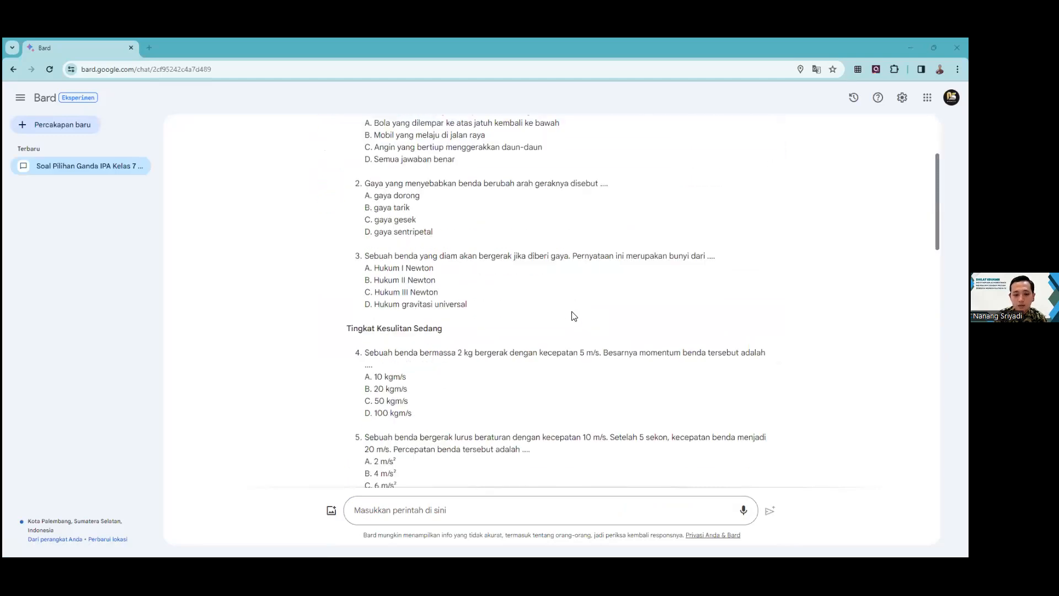
{"action": "scroll", "coordinate": [574, 320], "scroll_direction": "up", "scroll_amount": 4}
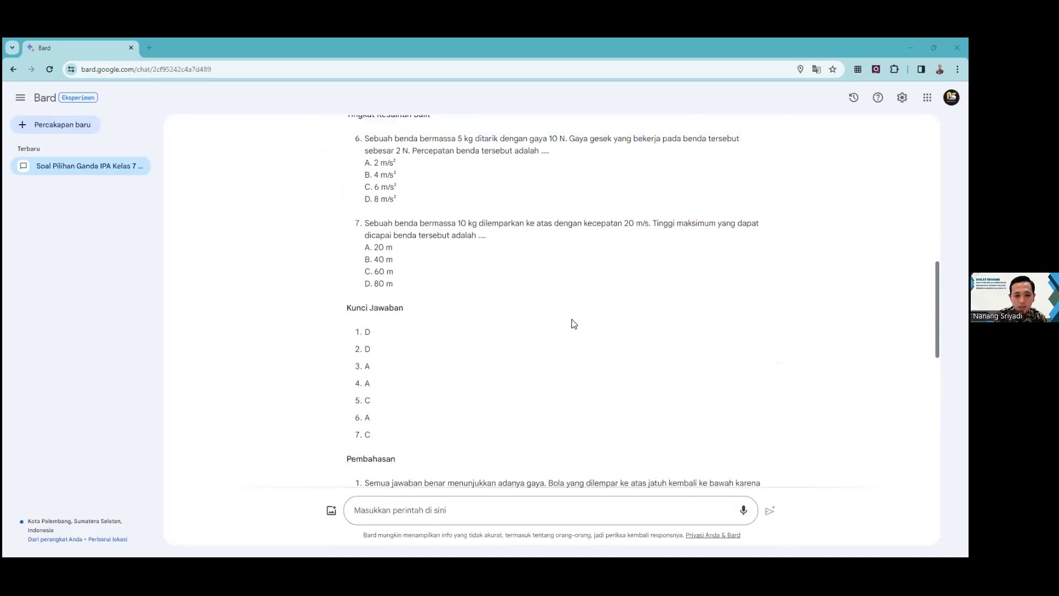
{"action": "scroll", "coordinate": [574, 321], "scroll_direction": "down", "scroll_amount": 8}
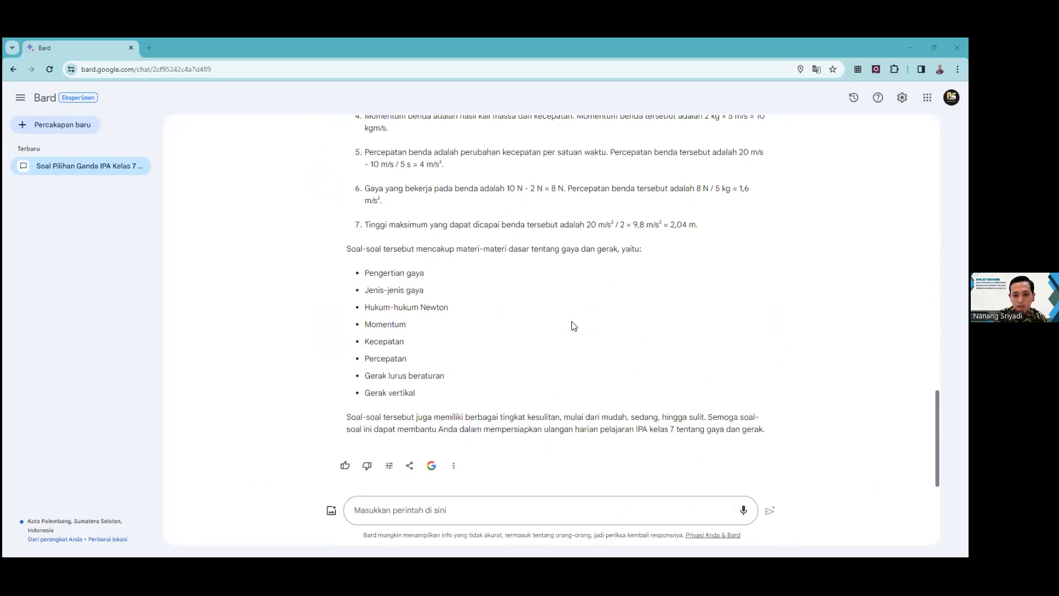
{"action": "scroll", "coordinate": [574, 326], "scroll_direction": "up", "scroll_amount": 20}
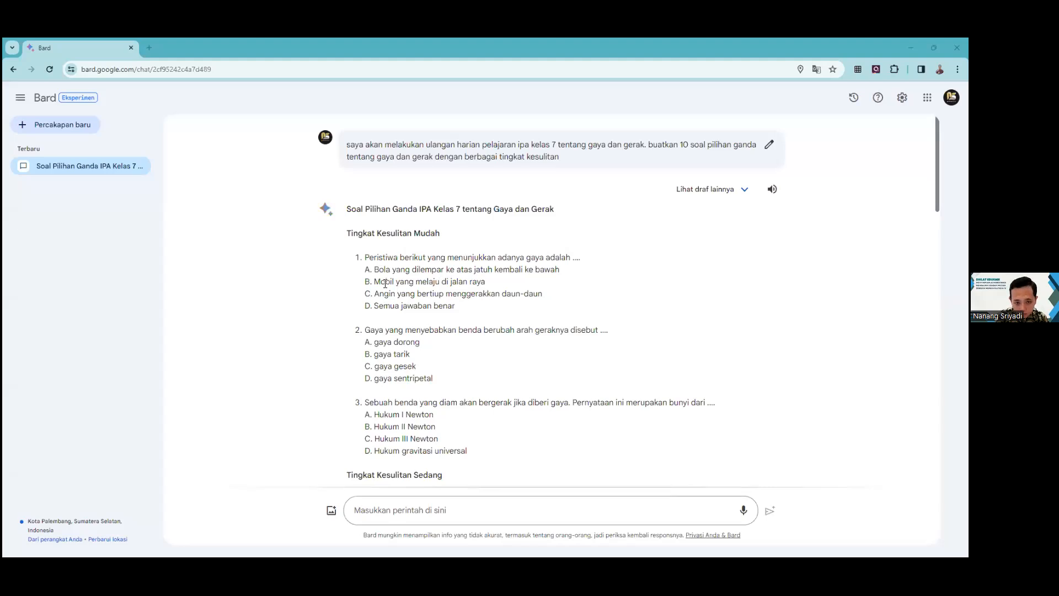
{"action": "scroll", "coordinate": [401, 303], "scroll_direction": "down", "scroll_amount": 2}
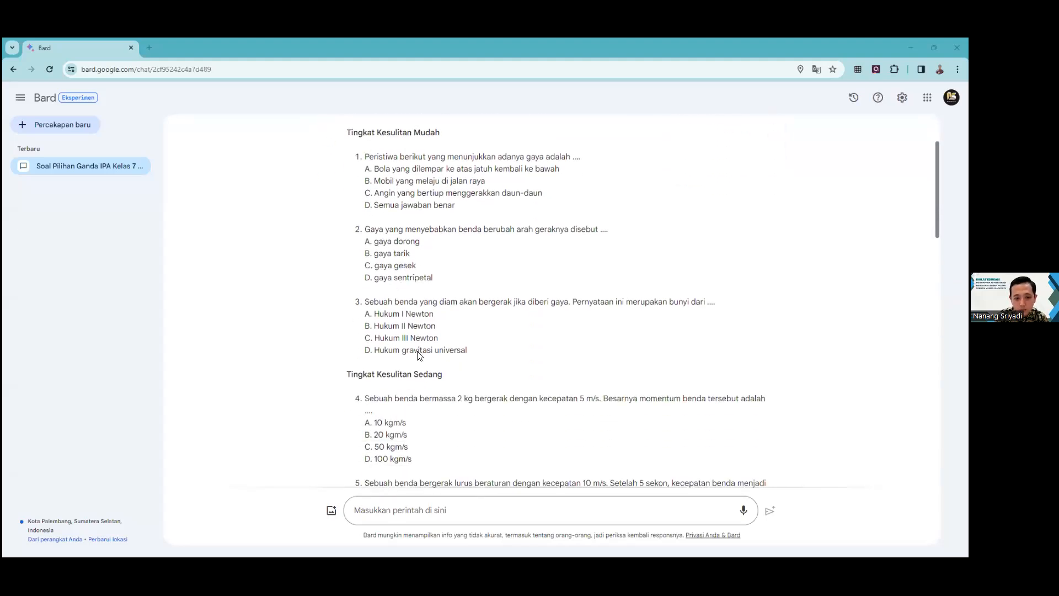
{"action": "scroll", "coordinate": [423, 364], "scroll_direction": "down", "scroll_amount": 4}
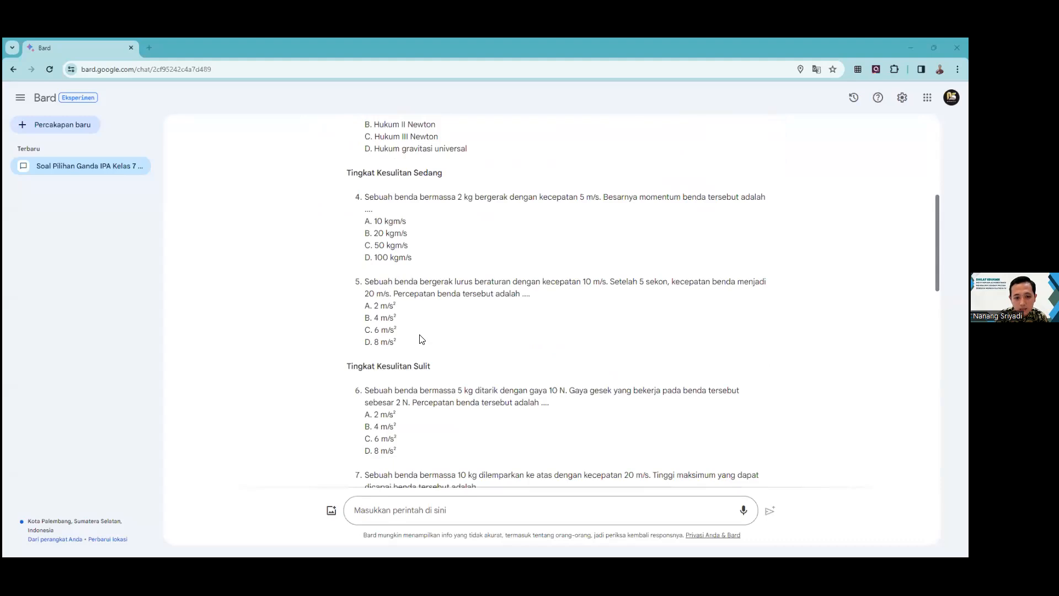
{"action": "scroll", "coordinate": [425, 360], "scroll_direction": "down", "scroll_amount": 2}
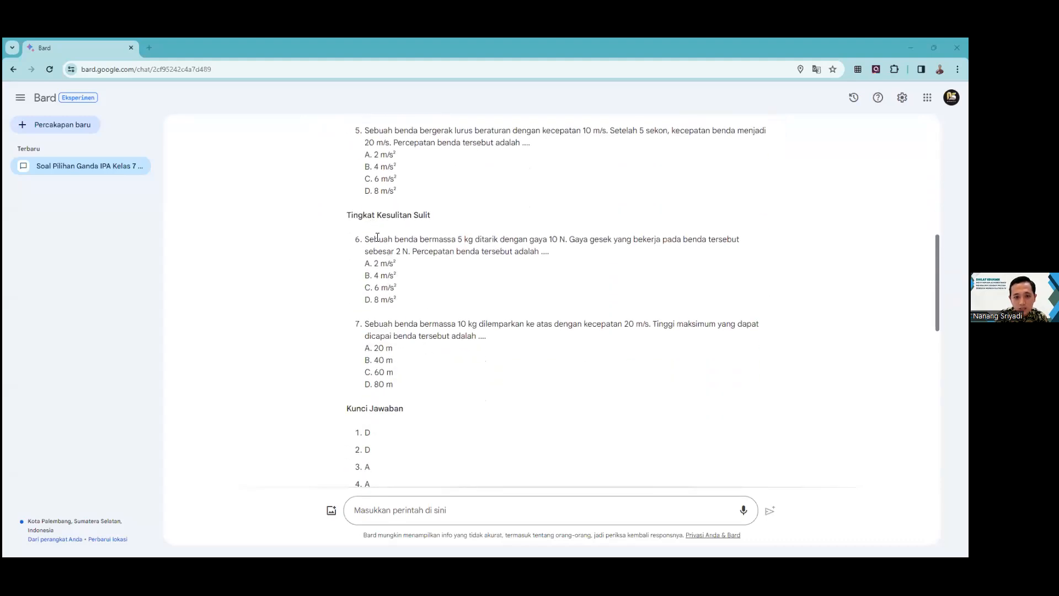
{"action": "scroll", "coordinate": [397, 386], "scroll_direction": "down", "scroll_amount": 2}
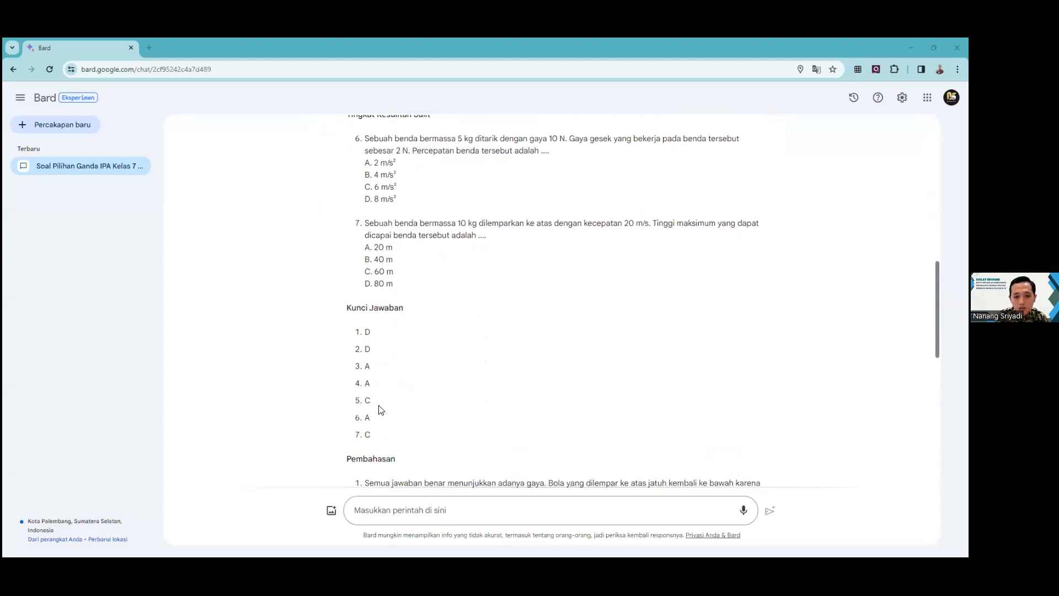
{"action": "scroll", "coordinate": [381, 433], "scroll_direction": "down", "scroll_amount": 7}
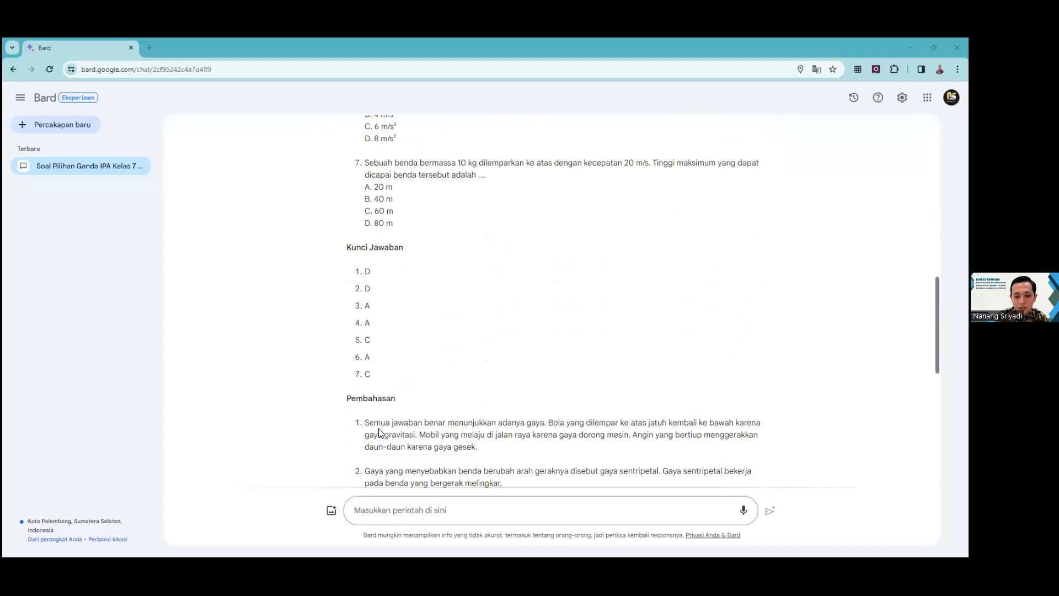
{"action": "scroll", "coordinate": [387, 422], "scroll_direction": "up", "scroll_amount": 12}
{"action": "scroll", "coordinate": [452, 422], "scroll_direction": "up", "scroll_amount": 4}
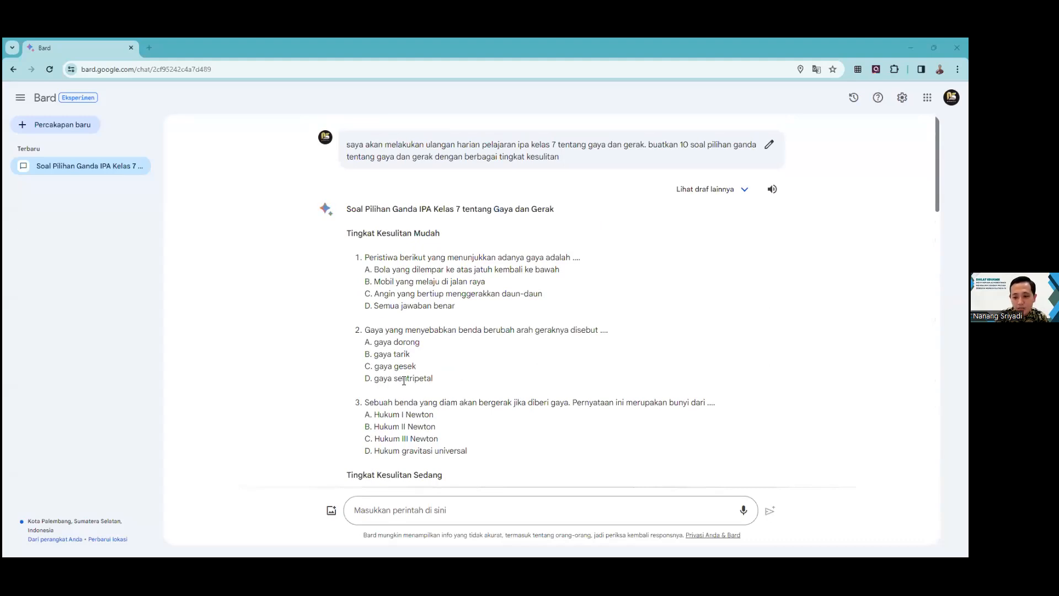
{"action": "scroll", "coordinate": [404, 381], "scroll_direction": "down", "scroll_amount": 5}
{"action": "scroll", "coordinate": [404, 380], "scroll_direction": "up", "scroll_amount": 5}
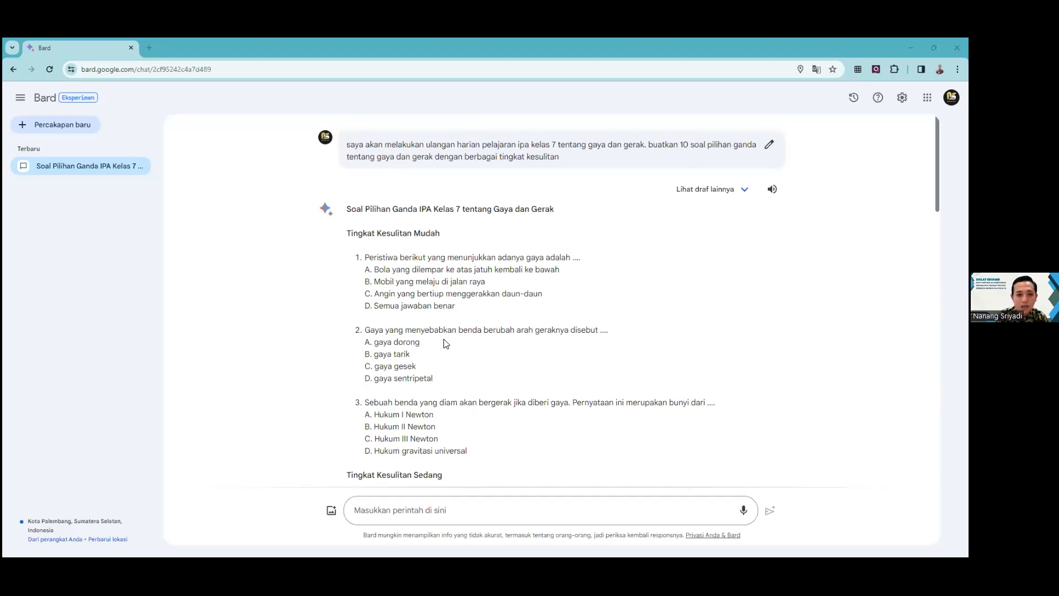
Step: Have the response about the force and motion questions rewritten with the "Lebih profesional" option
{"action": "scroll", "coordinate": [445, 343], "scroll_direction": "down", "scroll_amount": 8}
{"action": "scroll", "coordinate": [445, 346], "scroll_direction": "down", "scroll_amount": 10}
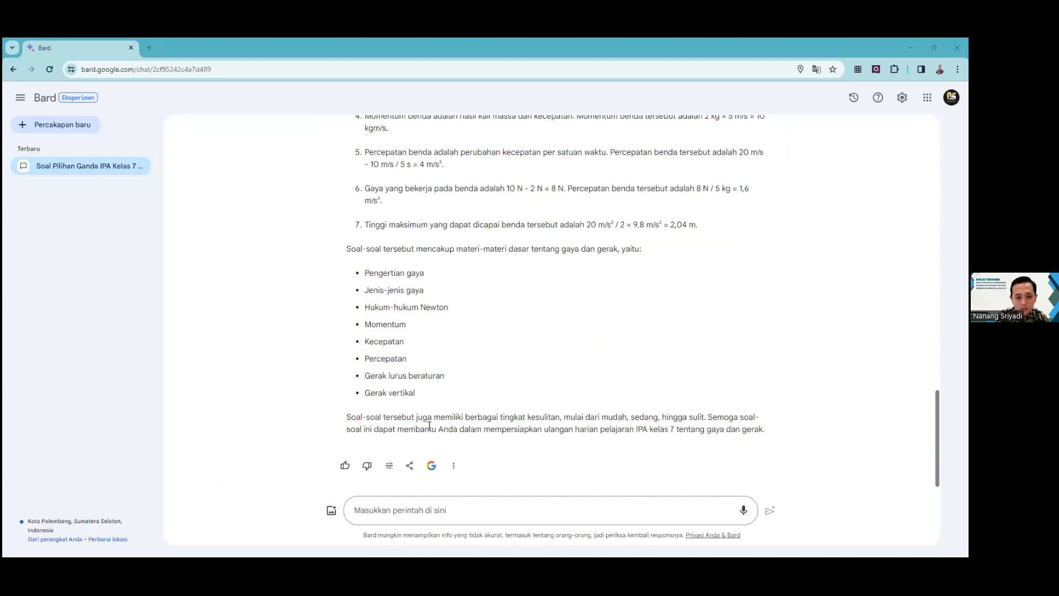
{"action": "left_click", "coordinate": [389, 469]}
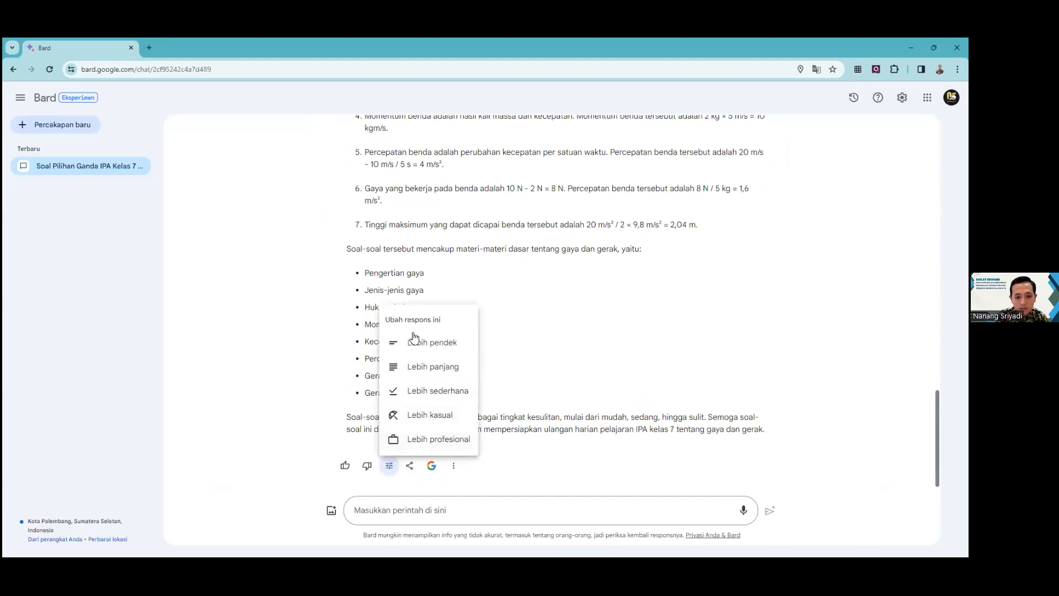
{"action": "left_click", "coordinate": [444, 440]}
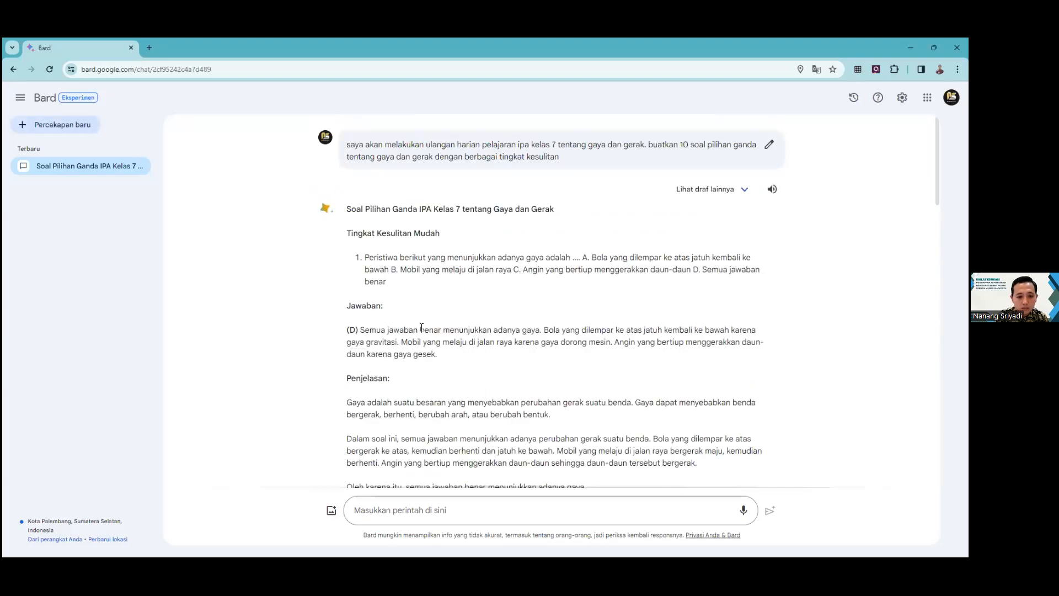
Step: Read through the rewritten response, checking each question's answer and explanation across the difficulty levels
{"action": "scroll", "coordinate": [421, 320], "scroll_direction": "down", "scroll_amount": 15}
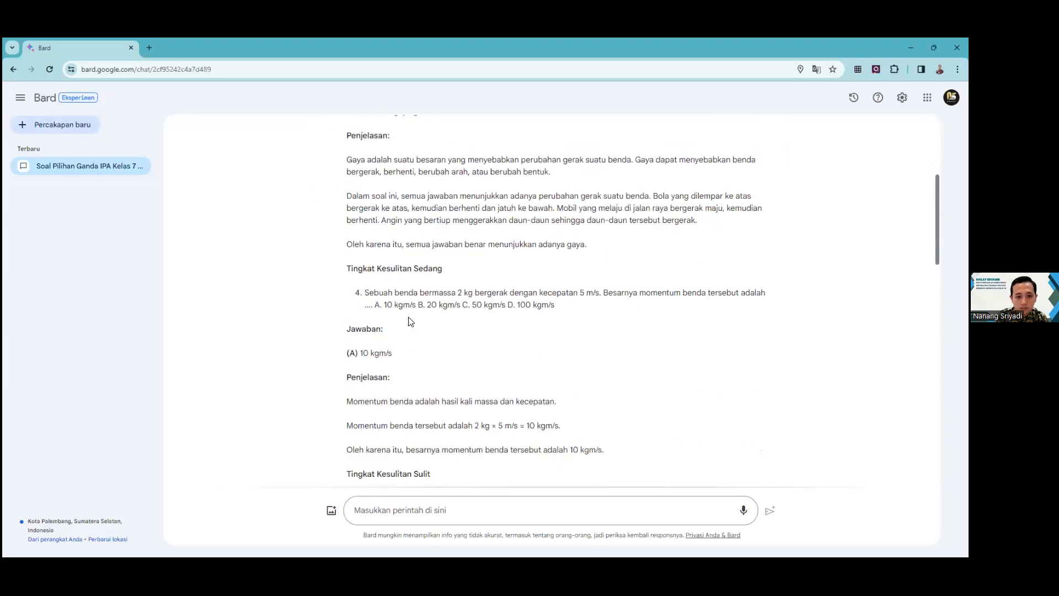
{"action": "scroll", "coordinate": [411, 321], "scroll_direction": "down", "scroll_amount": 3}
{"action": "scroll", "coordinate": [410, 320], "scroll_direction": "up", "scroll_amount": 15}
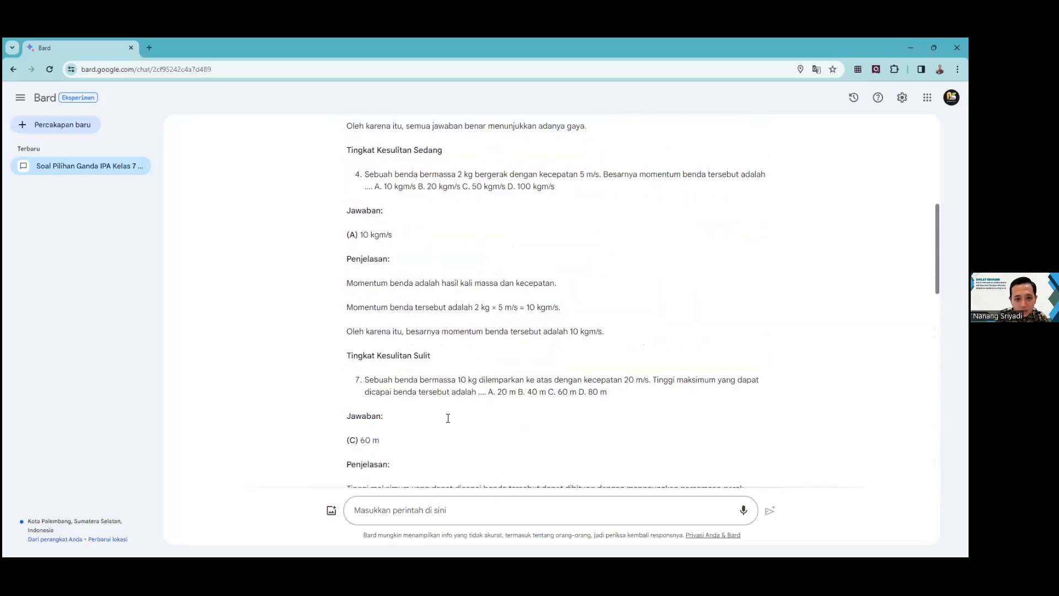
{"action": "scroll", "coordinate": [448, 417], "scroll_direction": "up", "scroll_amount": 1}
{"action": "scroll", "coordinate": [448, 417], "scroll_direction": "up", "scroll_amount": 6}
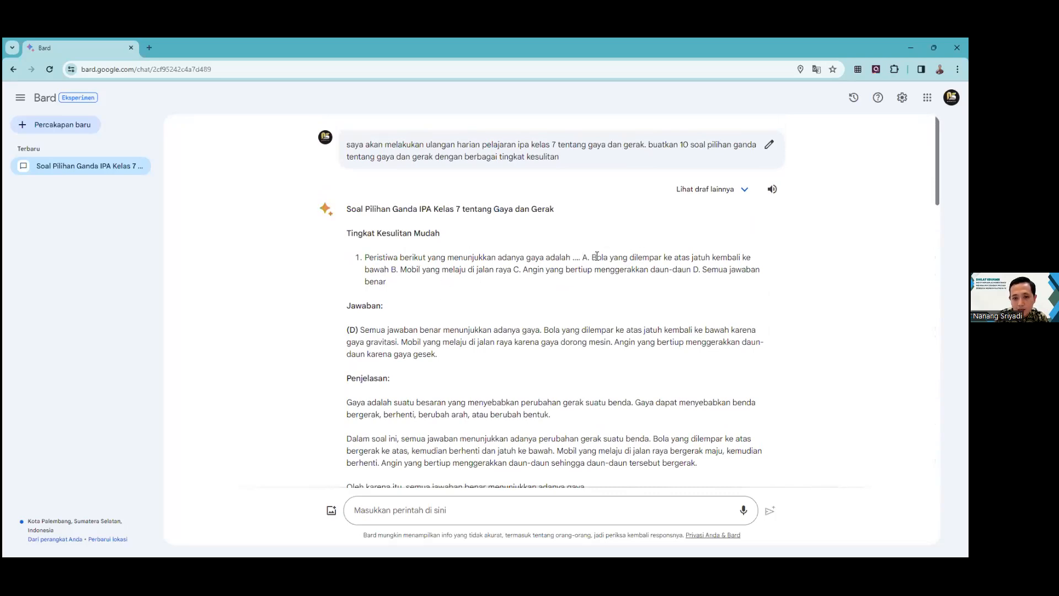
{"action": "scroll", "coordinate": [389, 342], "scroll_direction": "down", "scroll_amount": 1}
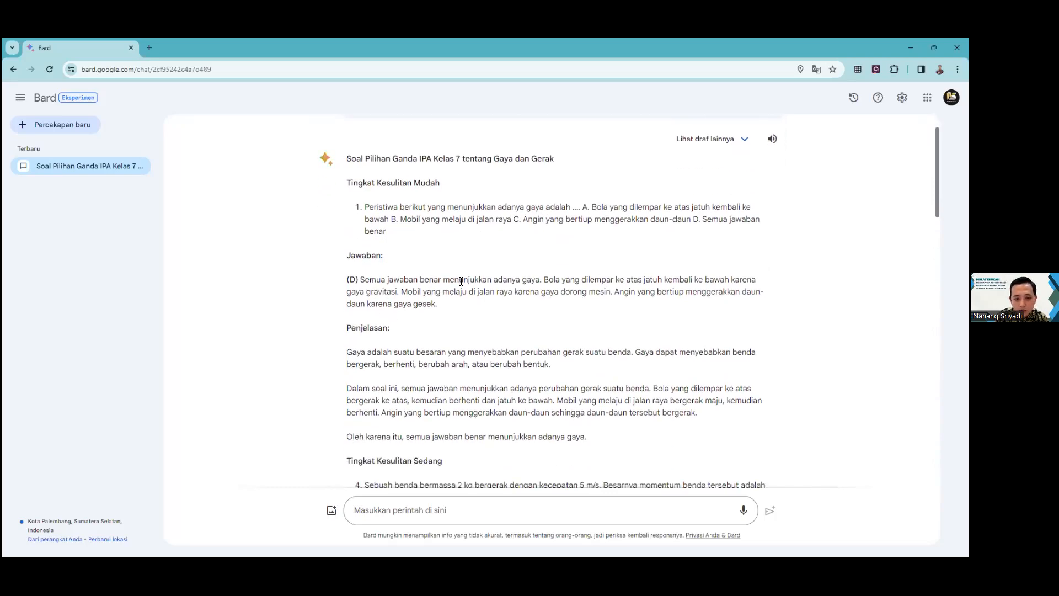
Step: Copy the original grade 7 force and motion prompt, resubmit it in the same conversation, and skim the new response
{"action": "scroll", "coordinate": [466, 281], "scroll_direction": "up", "scroll_amount": 2}
{"action": "left_click", "coordinate": [777, 138]}
{"action": "left_click", "coordinate": [744, 227]}
{"action": "left_click", "coordinate": [742, 227]}
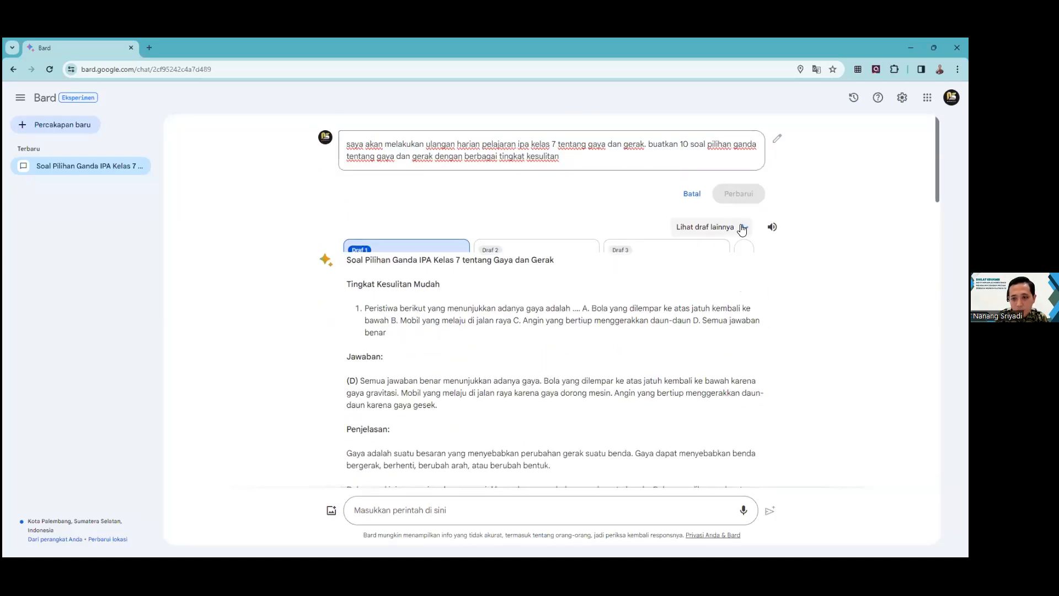
{"action": "left_click_drag", "start_coordinate": [567, 157], "coordinate": [344, 143]}
{"action": "key", "text": "ctrl+c"}
{"action": "left_click", "coordinate": [435, 510]}
{"action": "key", "text": "ctrl+v"}
{"action": "key", "text": "Return"}
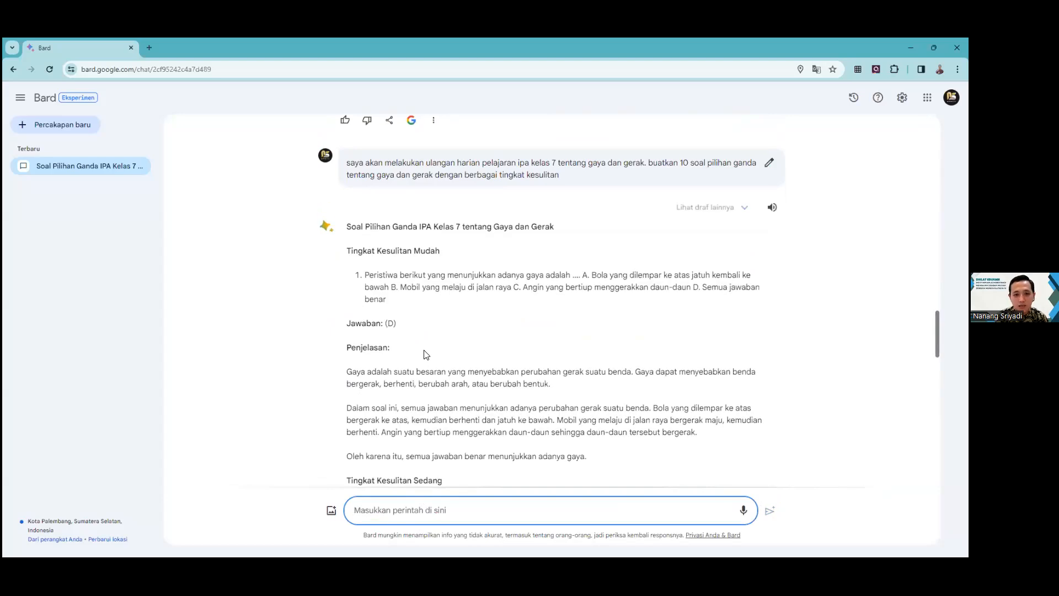
{"action": "scroll", "coordinate": [422, 365], "scroll_direction": "down", "scroll_amount": 5}
{"action": "scroll", "coordinate": [421, 365], "scroll_direction": "down", "scroll_amount": 15}
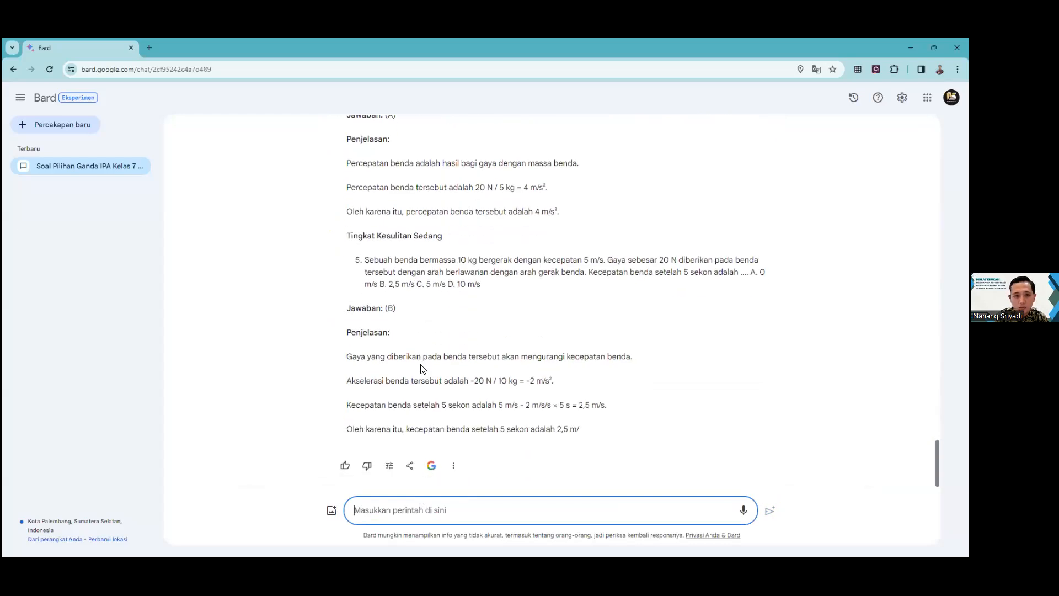
Step: Start a new conversation and submit the copied prompt for 10 force and motion questions with varied difficulty levels
{"action": "left_click", "coordinate": [64, 123]}
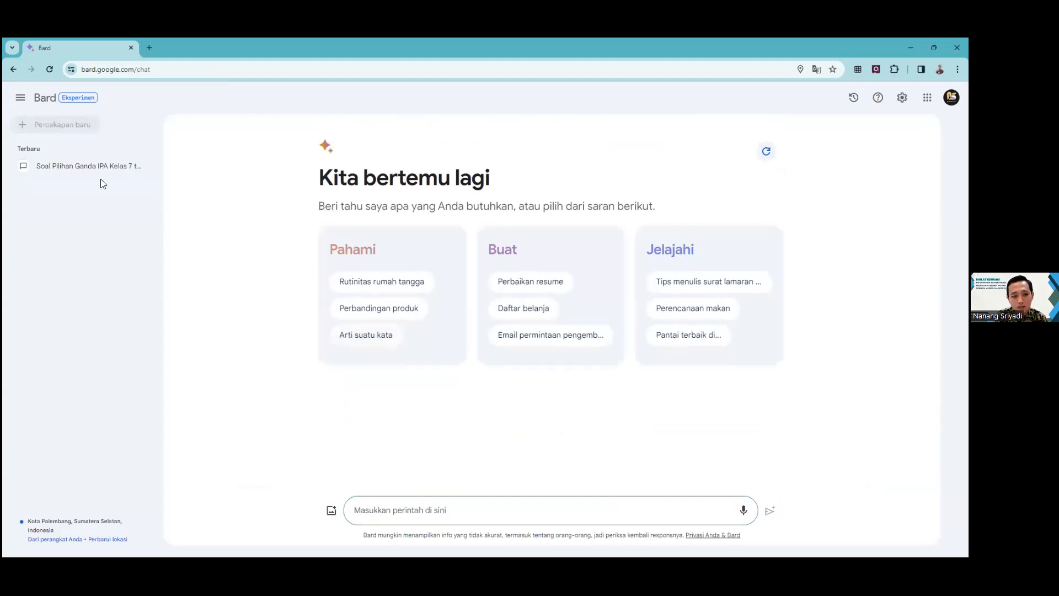
{"action": "left_click", "coordinate": [445, 503]}
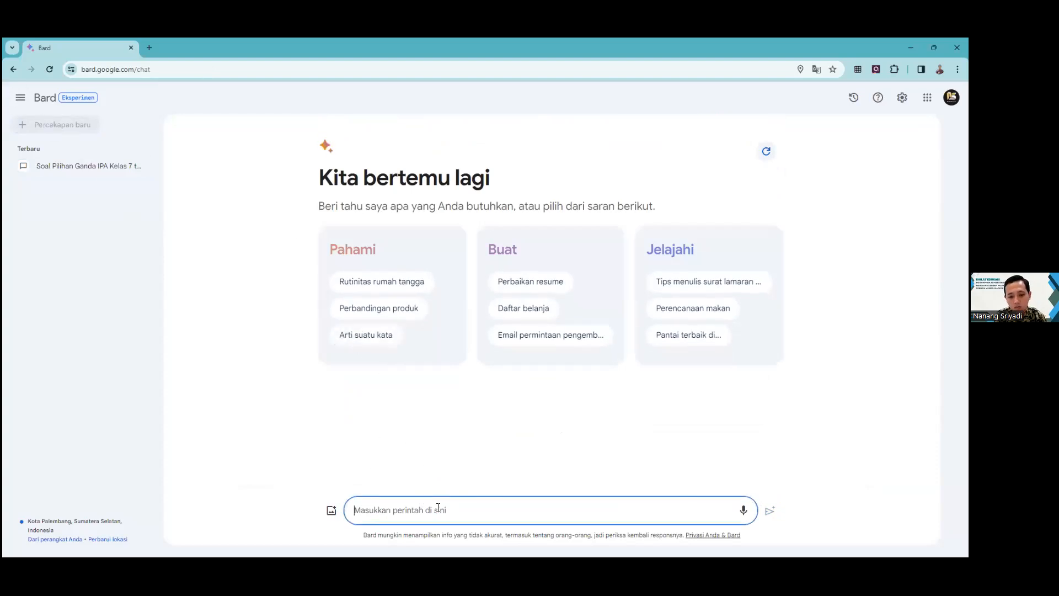
{"action": "key", "text": "ctrl+v"}
{"action": "key", "text": "Return"}
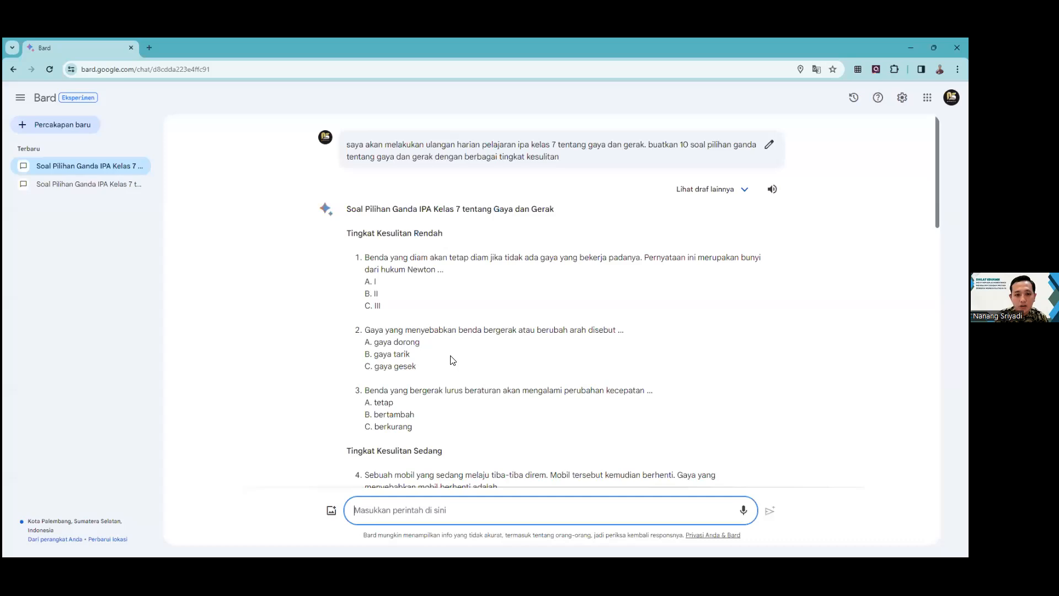
Step: Review the new question set across the low, medium and high difficulty levels, including the answer key and closing notes
{"action": "scroll", "coordinate": [425, 301], "scroll_direction": "down", "scroll_amount": 5}
{"action": "scroll", "coordinate": [425, 301], "scroll_direction": "down", "scroll_amount": 10}
{"action": "scroll", "coordinate": [425, 301], "scroll_direction": "up", "scroll_amount": 3}
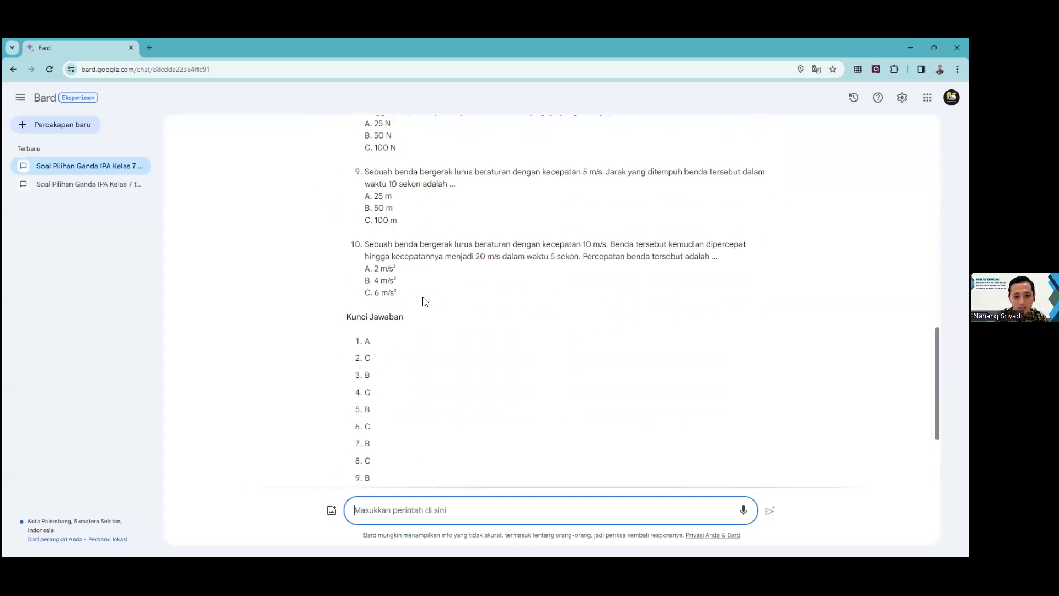
{"action": "scroll", "coordinate": [424, 301], "scroll_direction": "up", "scroll_amount": 3}
{"action": "scroll", "coordinate": [424, 301], "scroll_direction": "up", "scroll_amount": 7}
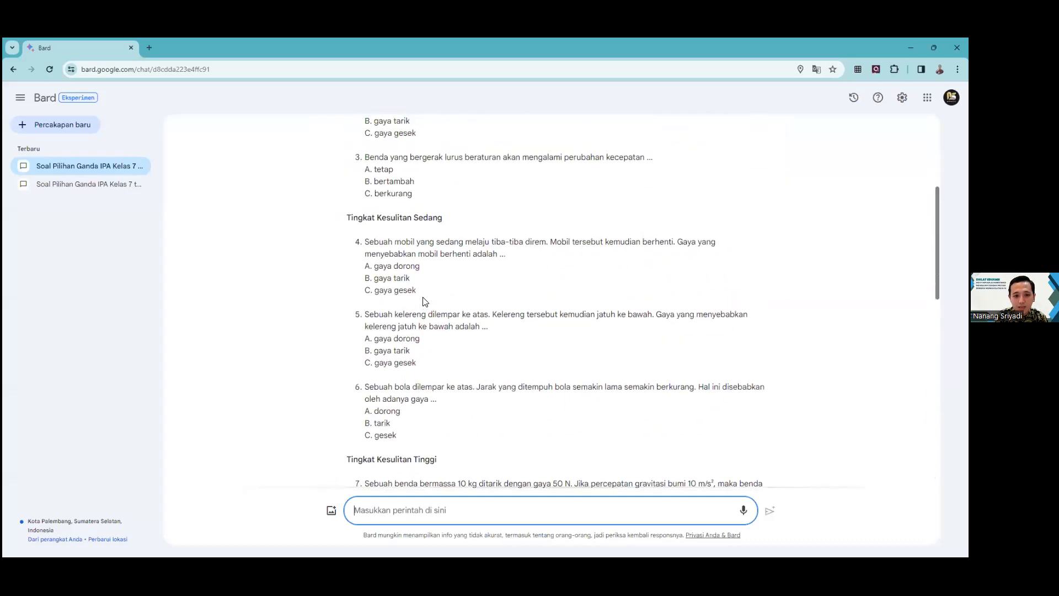
{"action": "scroll", "coordinate": [424, 301], "scroll_direction": "up", "scroll_amount": 3}
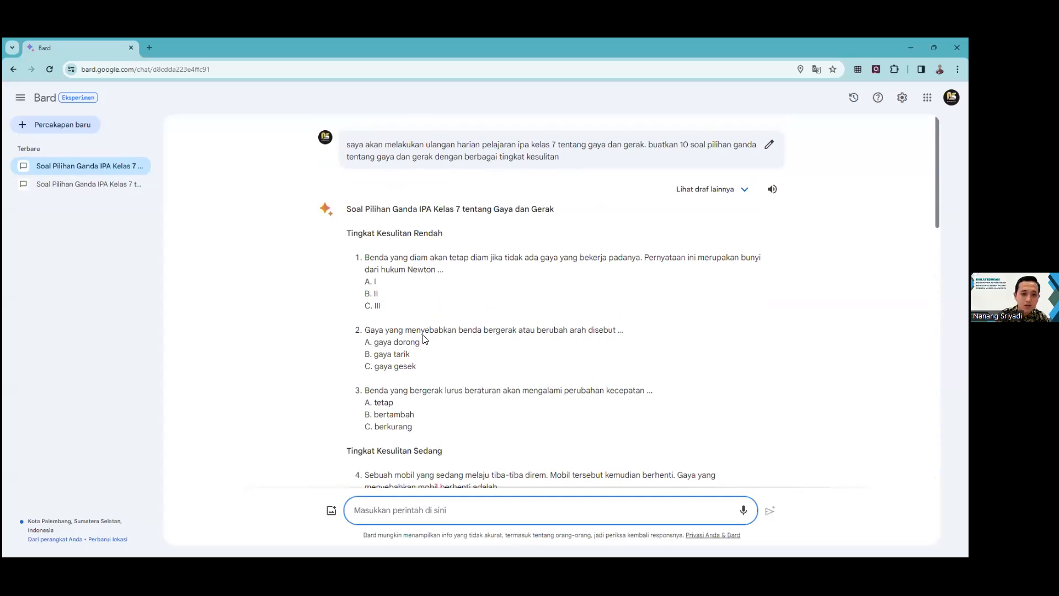
{"action": "scroll", "coordinate": [425, 338], "scroll_direction": "down", "scroll_amount": 15}
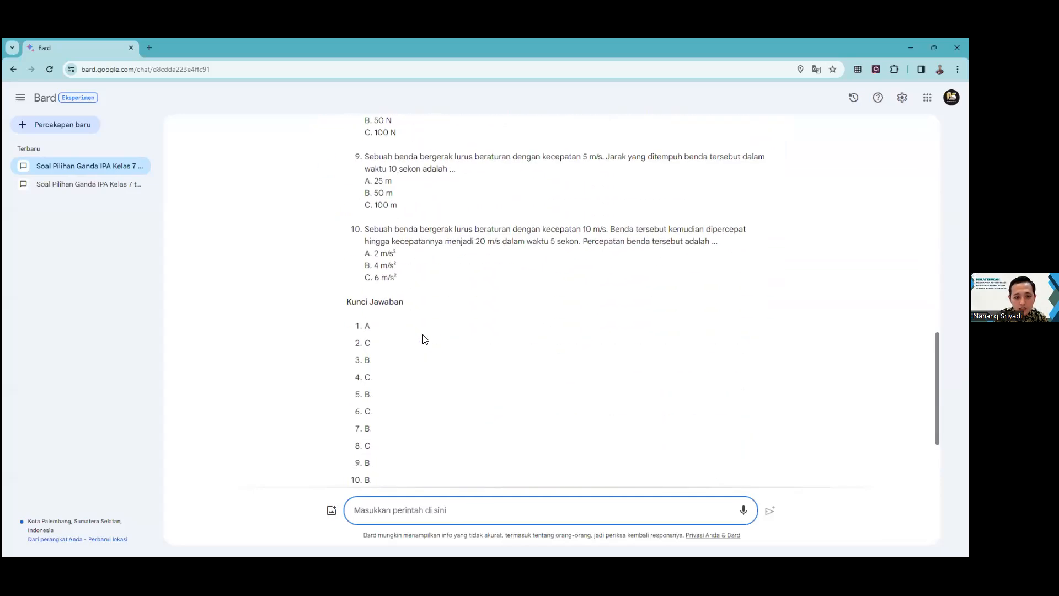
{"action": "scroll", "coordinate": [424, 338], "scroll_direction": "down", "scroll_amount": 2}
{"action": "scroll", "coordinate": [425, 339], "scroll_direction": "down", "scroll_amount": 1}
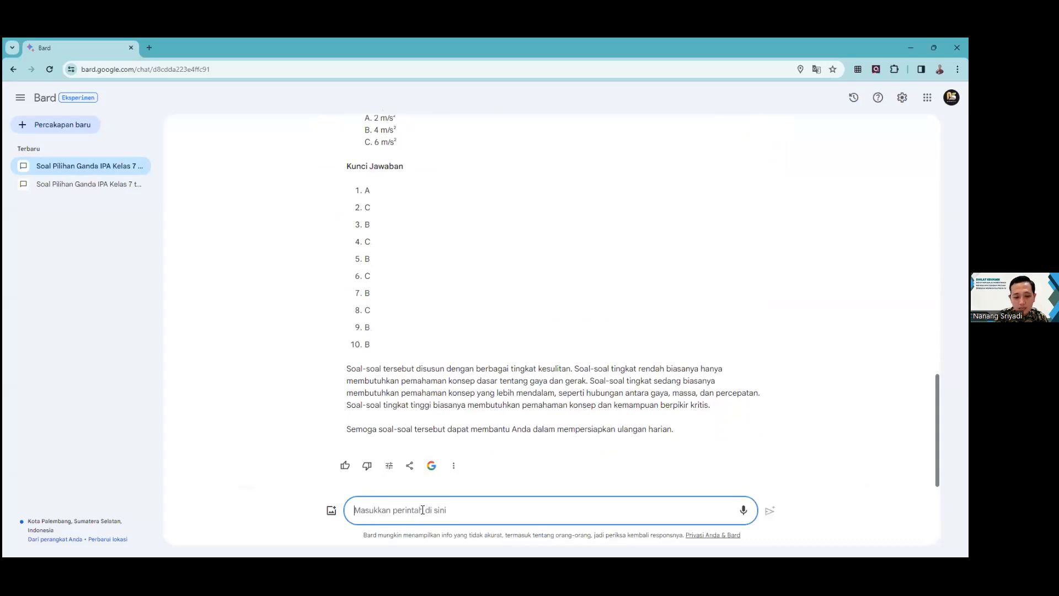
Step: Enter the force and motion prompt again and cut off its ending about varied difficulty levels
{"action": "type", "text": "saya akan melakukan ulangan harian pelajaran ipa kelas 7 tentang gaya dan gerak. buatkan 10 soal pilihan ganda tentang gaya dan gerak dengan berbagai tingkat kesulitan"}
{"action": "key", "text": "BackSpace"}
{"action": "key", "text": "BackSpace"}
{"action": "key", "text": "BackSpace"}
{"action": "key", "text": "BackSpace"}
{"action": "key", "text": "BackSpace"}
{"action": "key", "text": "BackSpace"}
{"action": "key", "text": "BackSpace"}
{"action": "key", "text": "BackSpace"}
{"action": "key", "text": "BackSpace"}
{"action": "key", "text": "BackSpace"}
{"action": "key", "text": "BackSpace"}
{"action": "key", "text": "BackSpace"}
{"action": "key", "text": "BackSpace"}
{"action": "key", "text": "BackSpace"}
{"action": "key", "text": "BackSpace"}
{"action": "key", "text": "BackSpace"}
{"action": "key", "text": "BackSpace"}
{"action": "key", "text": "BackSpace"}
{"action": "key", "text": "BackSpace"}
{"action": "key", "text": "BackSpace"}
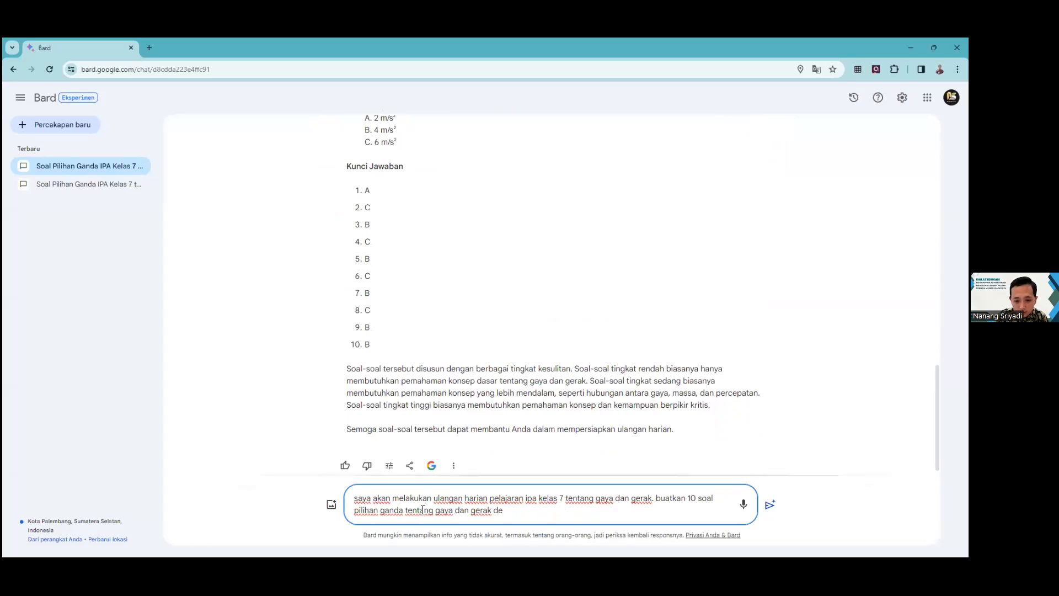
Step: Complete the prompt's ending as "dengan tingkat keterampilan berfikir mengevaluasi" and submit it
{"action": "type", "text": "e"}
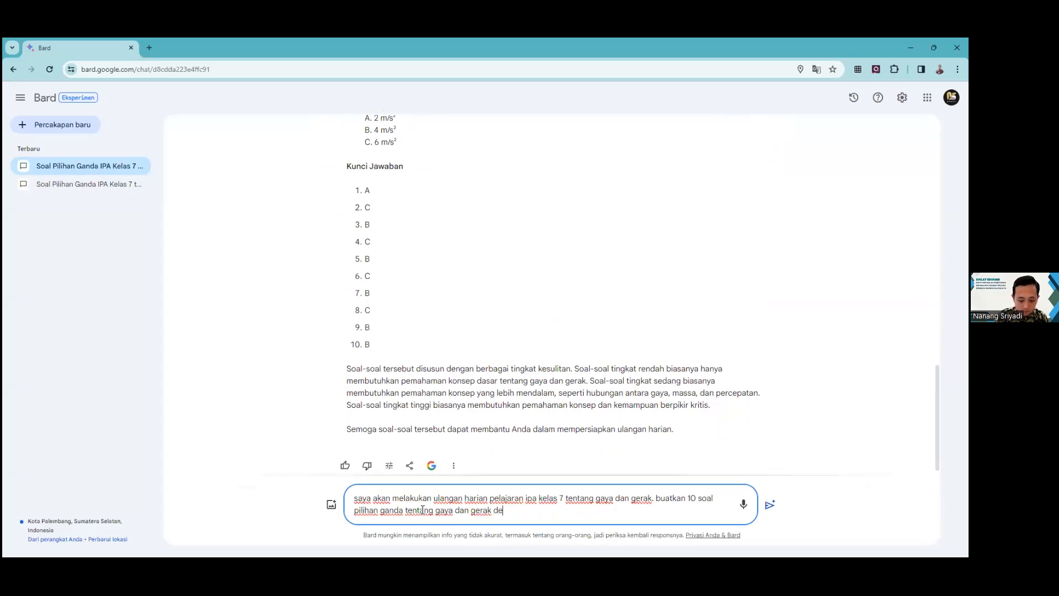
{"action": "type", "text": "ngan t"}
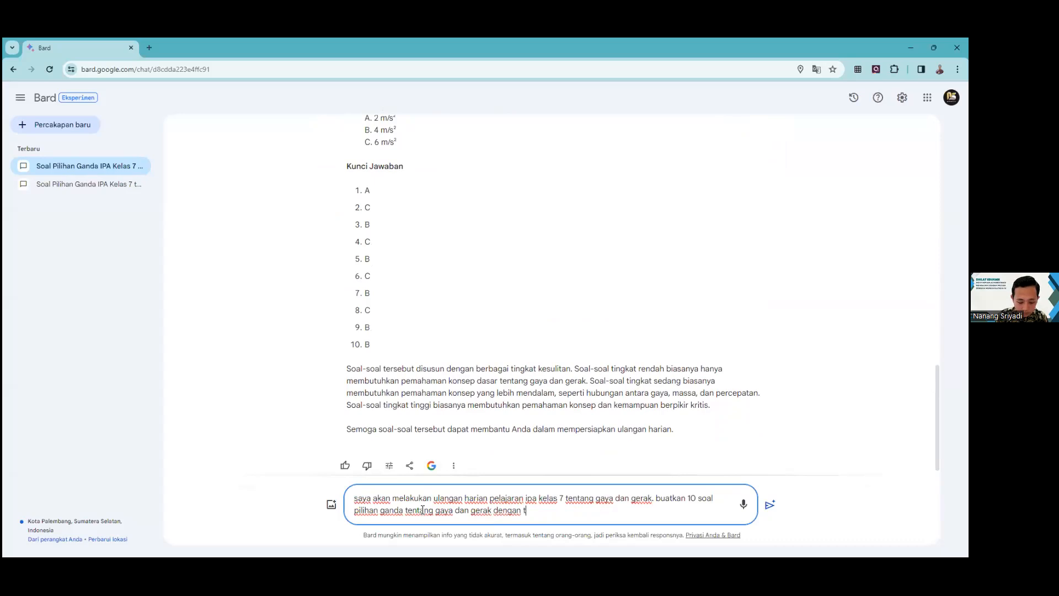
{"action": "type", "text": "ingkat ker"}
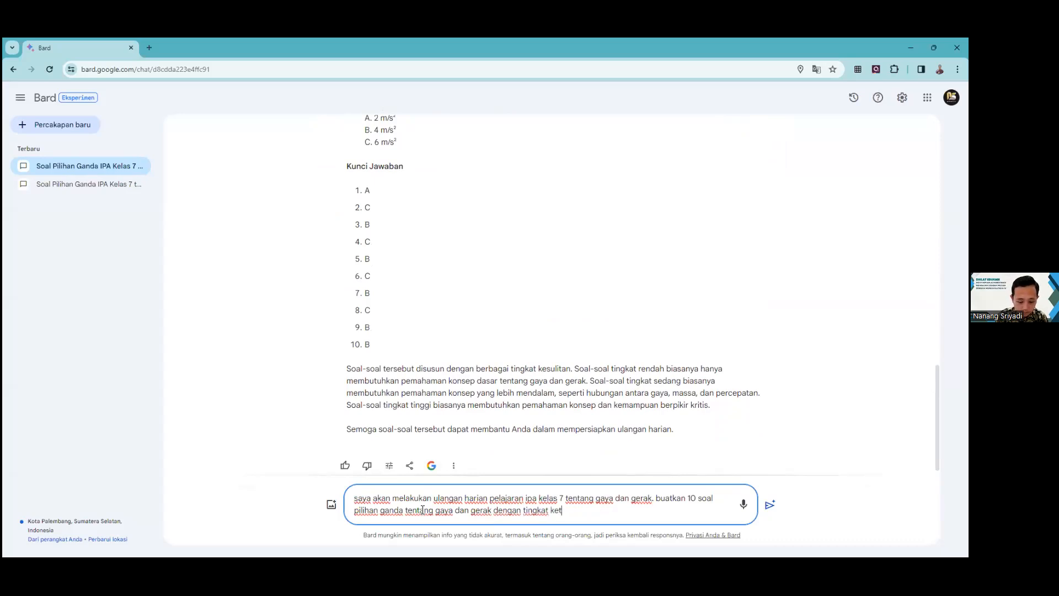
{"action": "type", "text": "eram"}
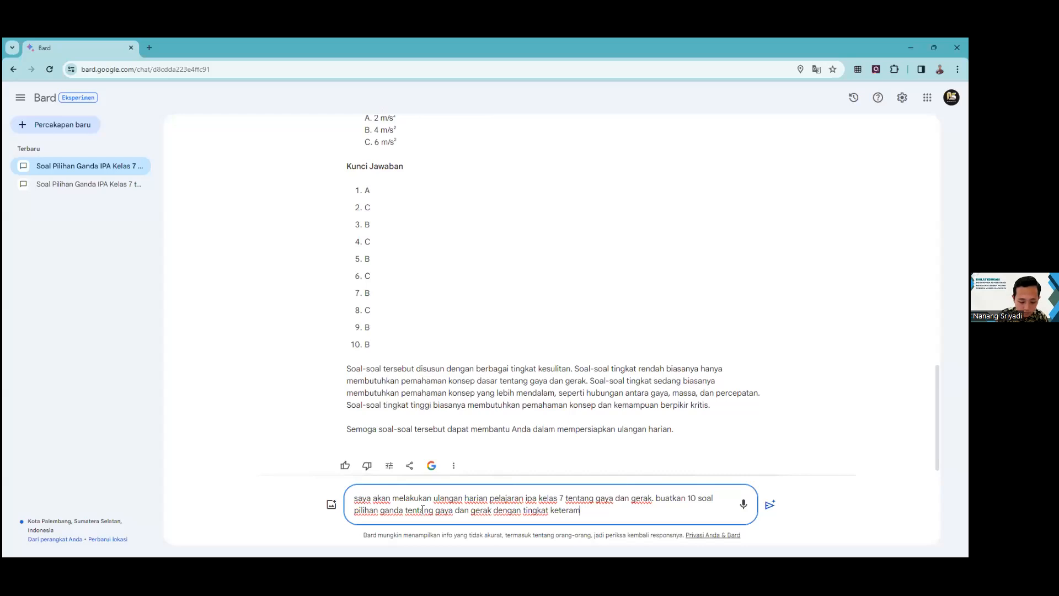
{"action": "type", "text": "pilan berfikir mengevaluasi"}
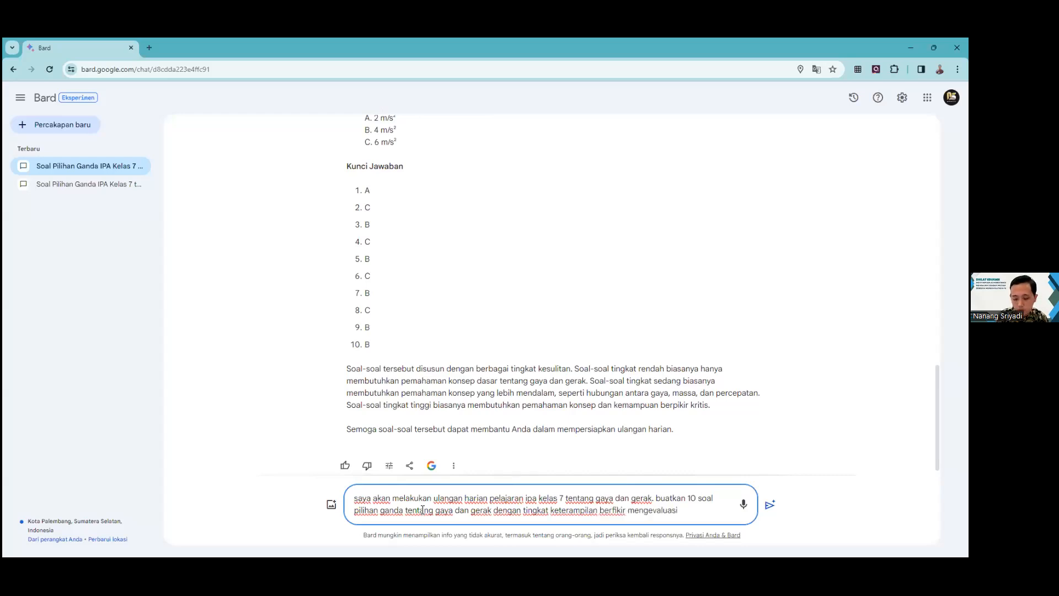
{"action": "key", "text": "Return"}
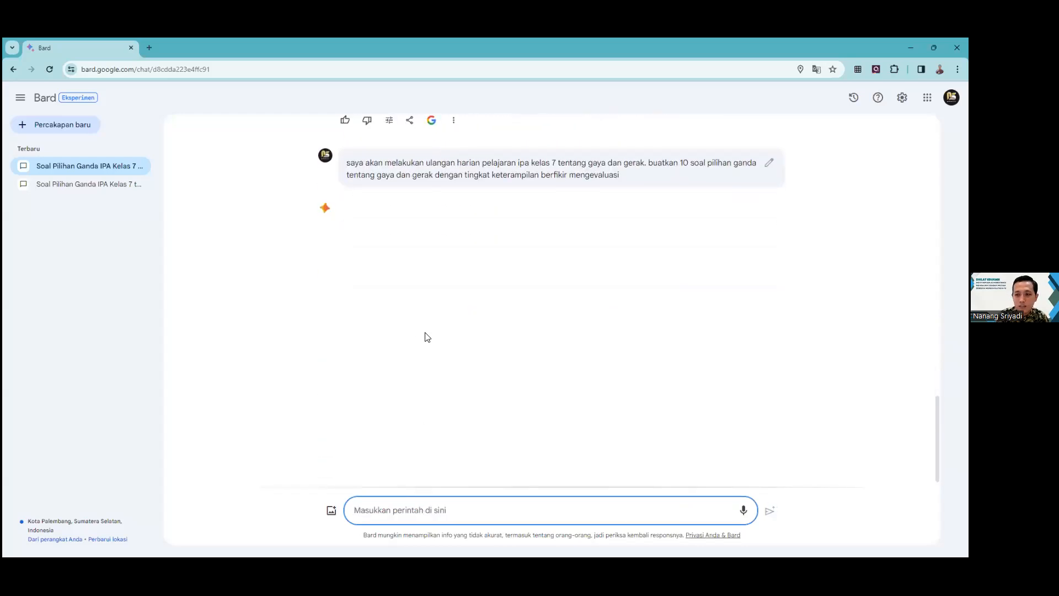
Step: Review the evaluation-level questions with their answers and explanations, comparing them with the earlier mixed-difficulty set
{"action": "scroll", "coordinate": [433, 310], "scroll_direction": "down", "scroll_amount": 20}
{"action": "scroll", "coordinate": [434, 314], "scroll_direction": "down", "scroll_amount": 3}
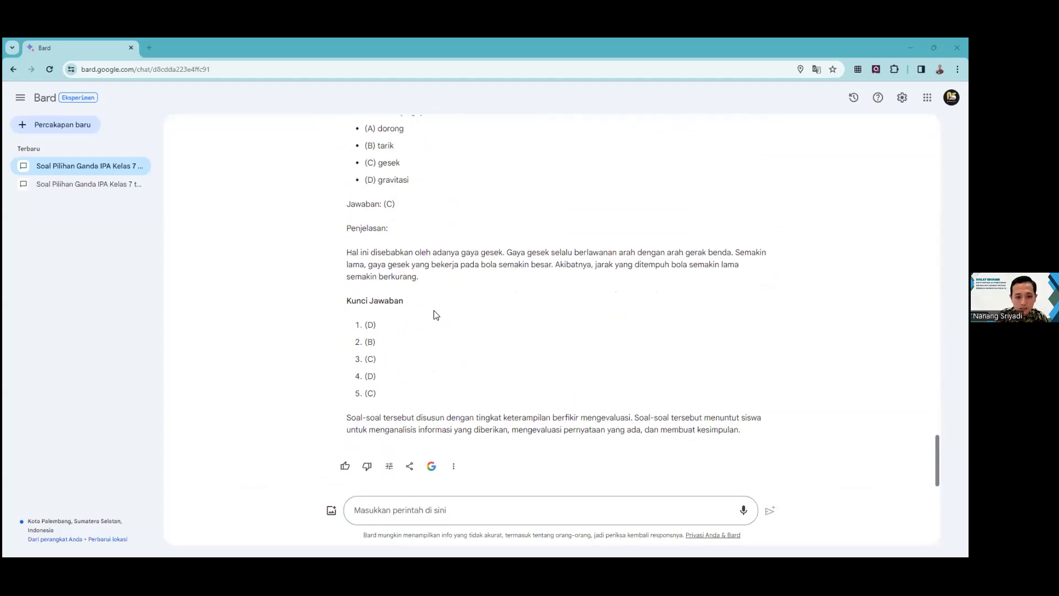
{"action": "scroll", "coordinate": [435, 314], "scroll_direction": "up", "scroll_amount": 15}
{"action": "scroll", "coordinate": [435, 314], "scroll_direction": "up", "scroll_amount": 4}
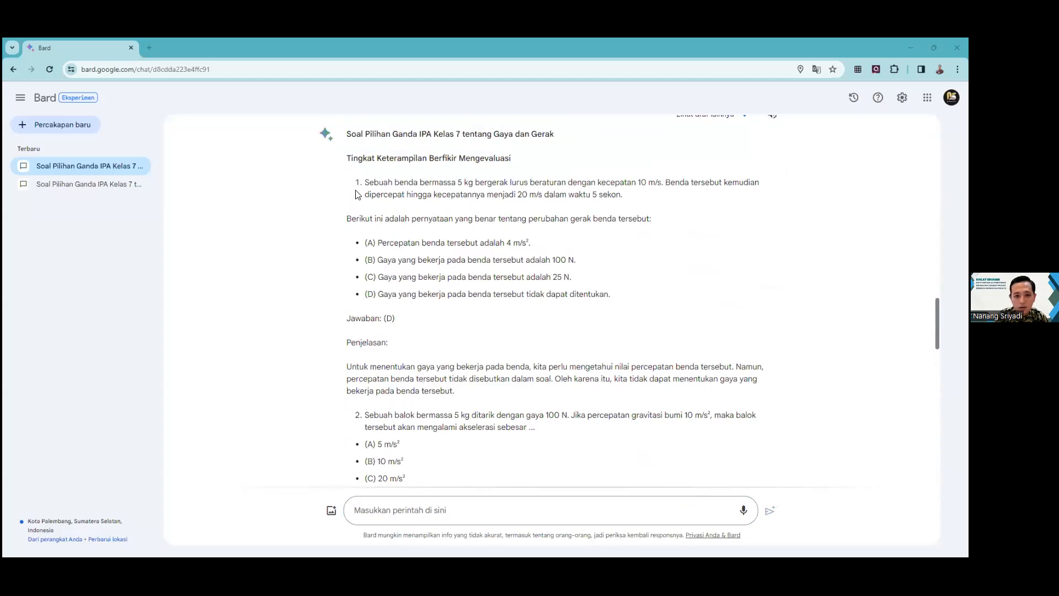
{"action": "scroll", "coordinate": [422, 306], "scroll_direction": "up", "scroll_amount": 10}
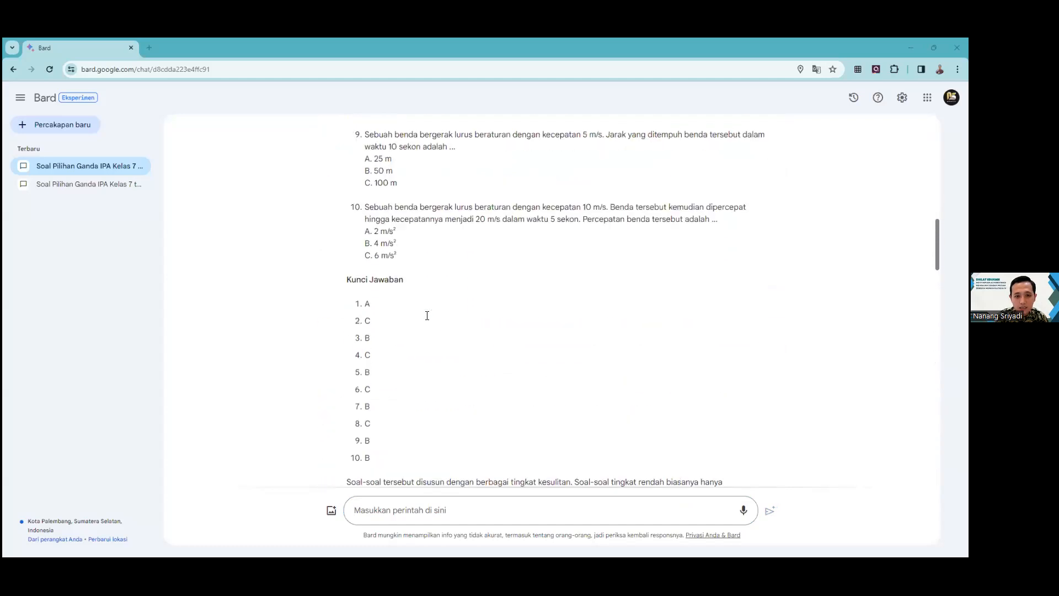
{"action": "scroll", "coordinate": [427, 314], "scroll_direction": "up", "scroll_amount": 10}
{"action": "scroll", "coordinate": [427, 315], "scroll_direction": "down", "scroll_amount": 8}
{"action": "scroll", "coordinate": [427, 315], "scroll_direction": "down", "scroll_amount": 15}
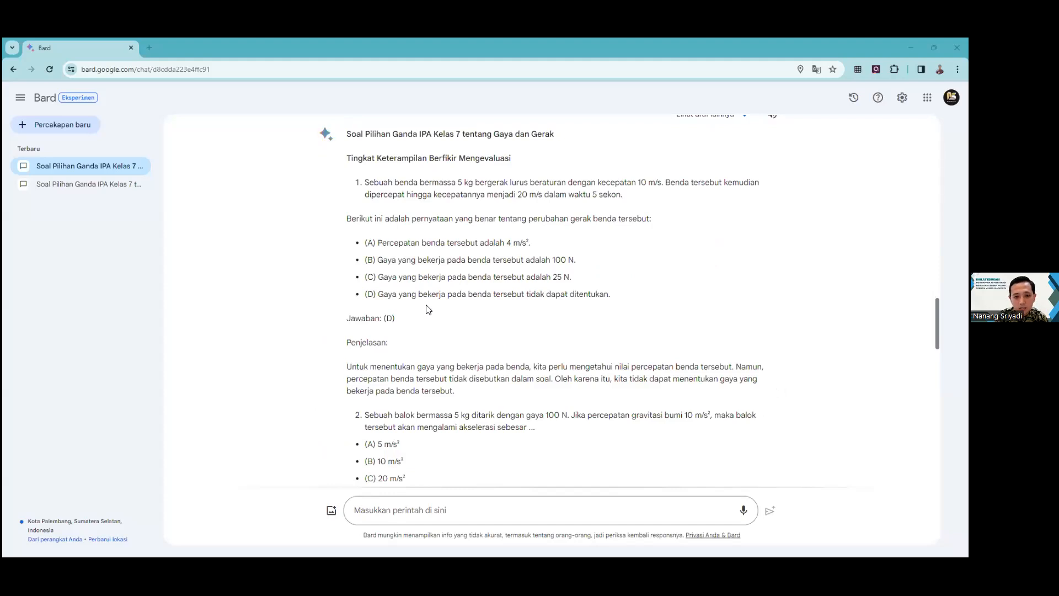
{"action": "scroll", "coordinate": [429, 309], "scroll_direction": "down", "scroll_amount": 9}
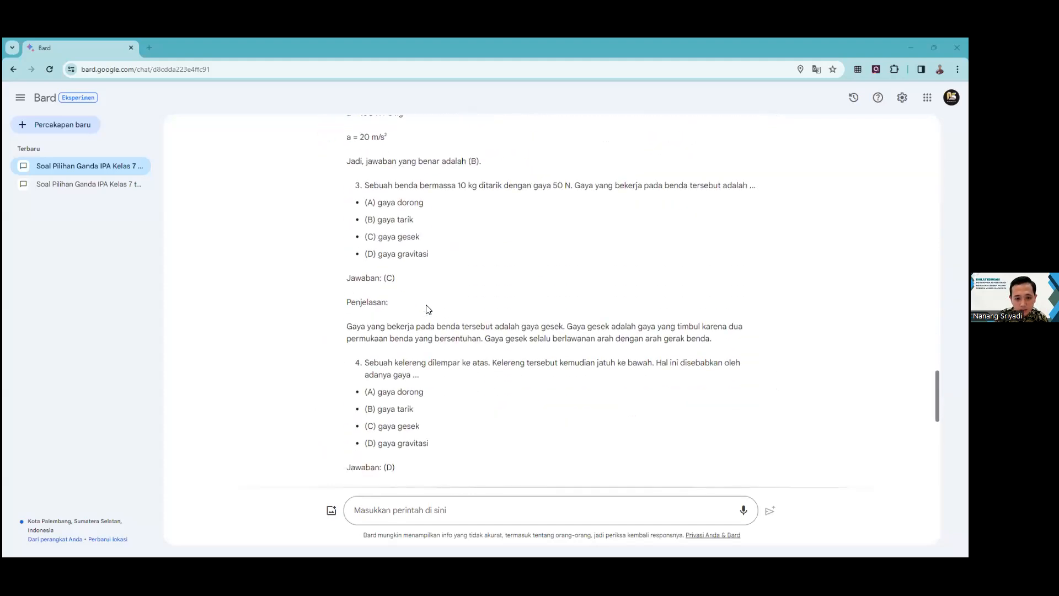
{"action": "scroll", "coordinate": [429, 308], "scroll_direction": "down", "scroll_amount": 8}
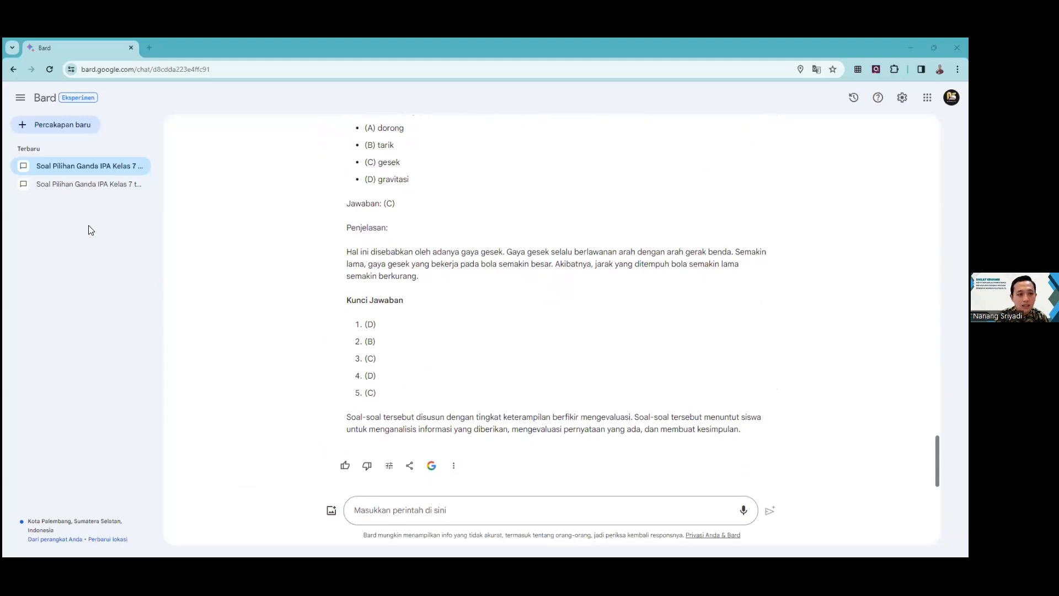
Step: Start a new conversation, enter the previous prompt, and shorten it to "saya akan melakukan ulangan harian pelajaran"
{"action": "left_click", "coordinate": [72, 126]}
{"action": "left_click", "coordinate": [417, 506]}
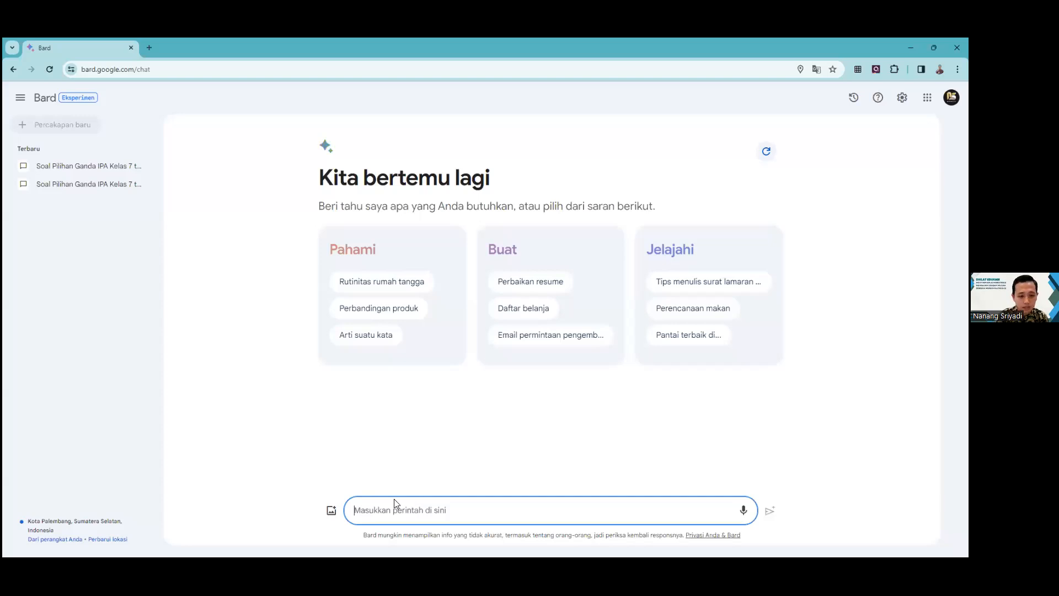
{"action": "type", "text": "saya akan melakukan ulangan harian pelajaran ipa kelas 7 tentang gaya dan gerak. buatkan 10 soal pilihan ganda tentang gaya dan gerak dengan berbagai tingkat kesulitan"}
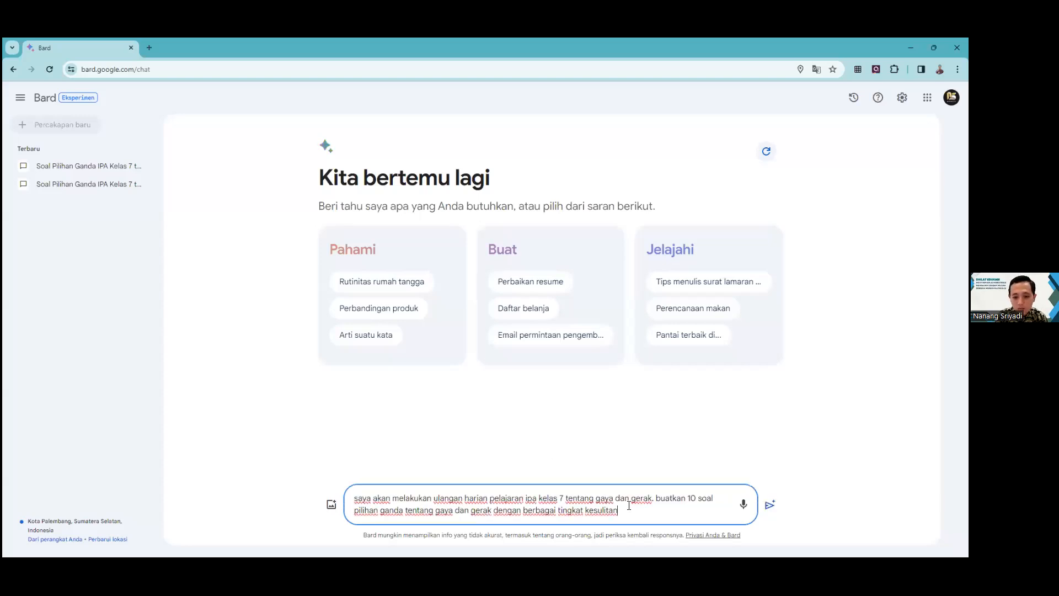
{"action": "left_click_drag", "start_coordinate": [618, 511], "coordinate": [524, 492]}
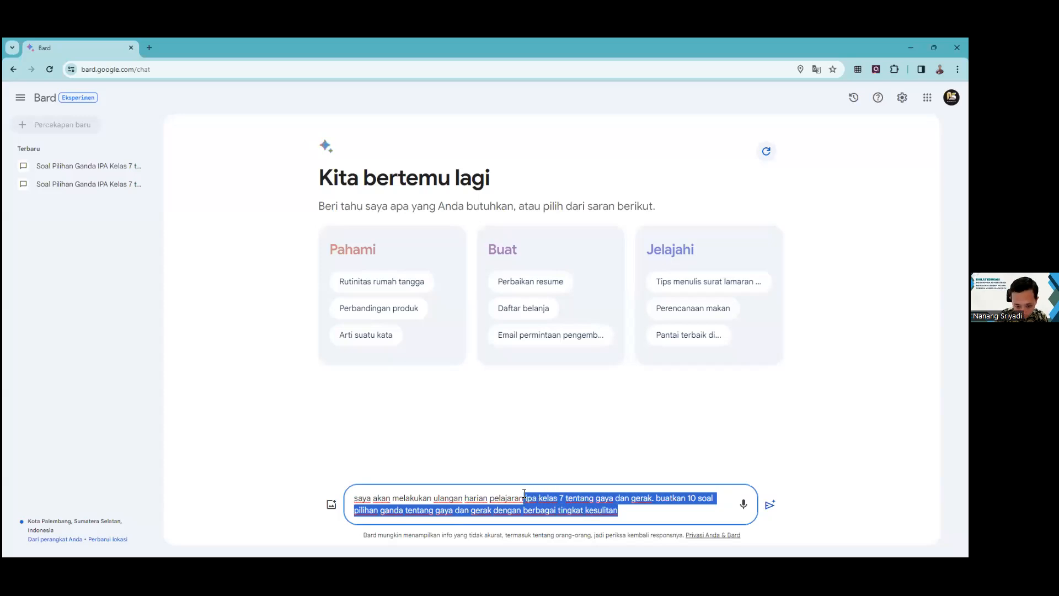
{"action": "type", "text": "m"}
{"action": "key", "text": "BackSpace"}
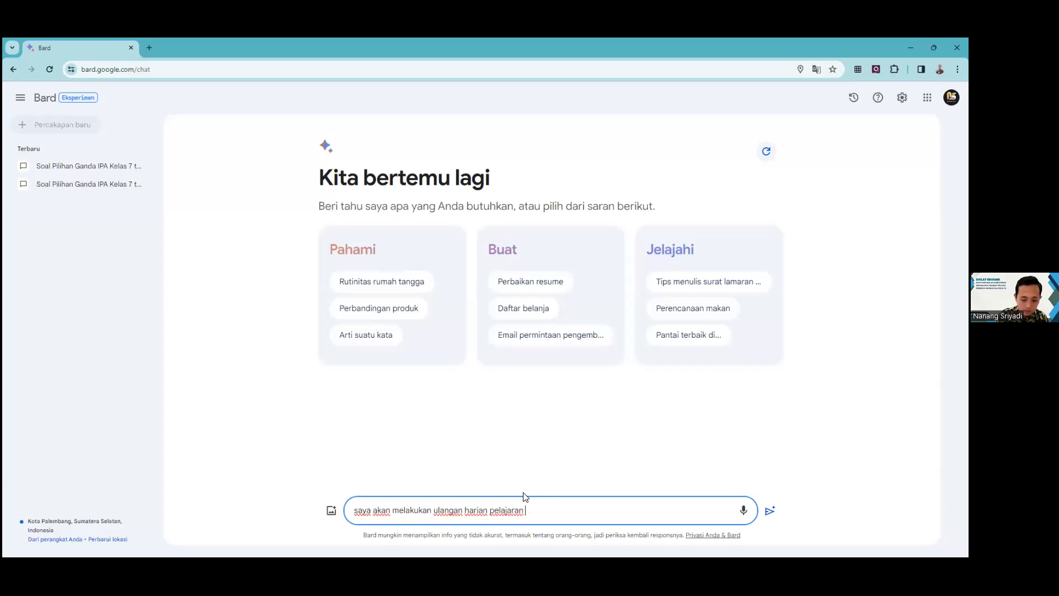
Step: Continue the prompt with "matematika kelas 9 tentang bentuk akar. buatkan saya 10 soal pilihan ganda dengan berbagai tingkat kesulitan"
{"action": "type", "text": "matematika kelas 9 tentang bentuk akar. buatkan saya 10 soal pilihan ganda de"}
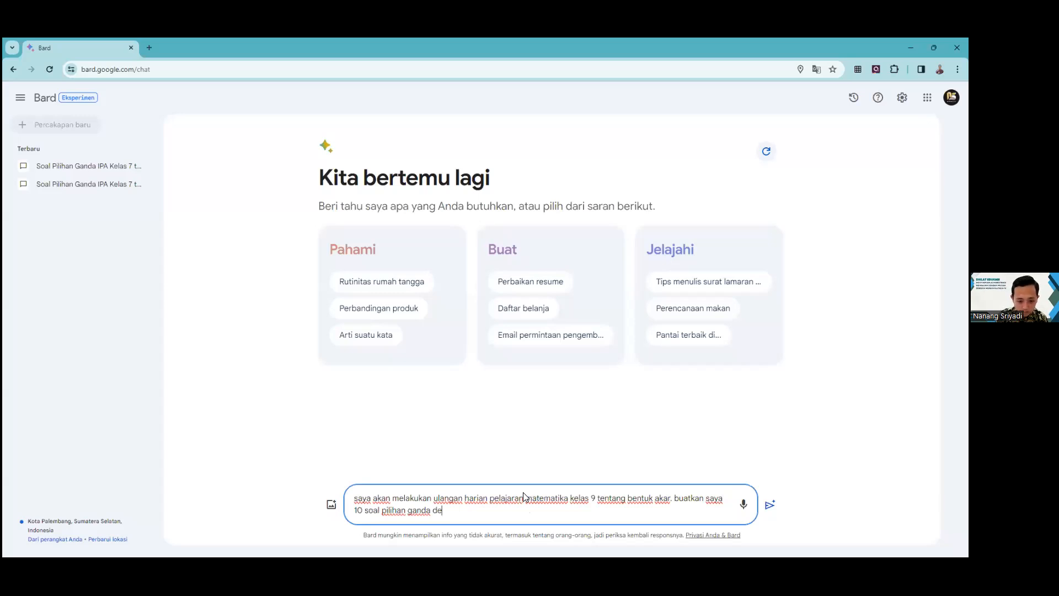
{"action": "type", "text": "ngan berb"}
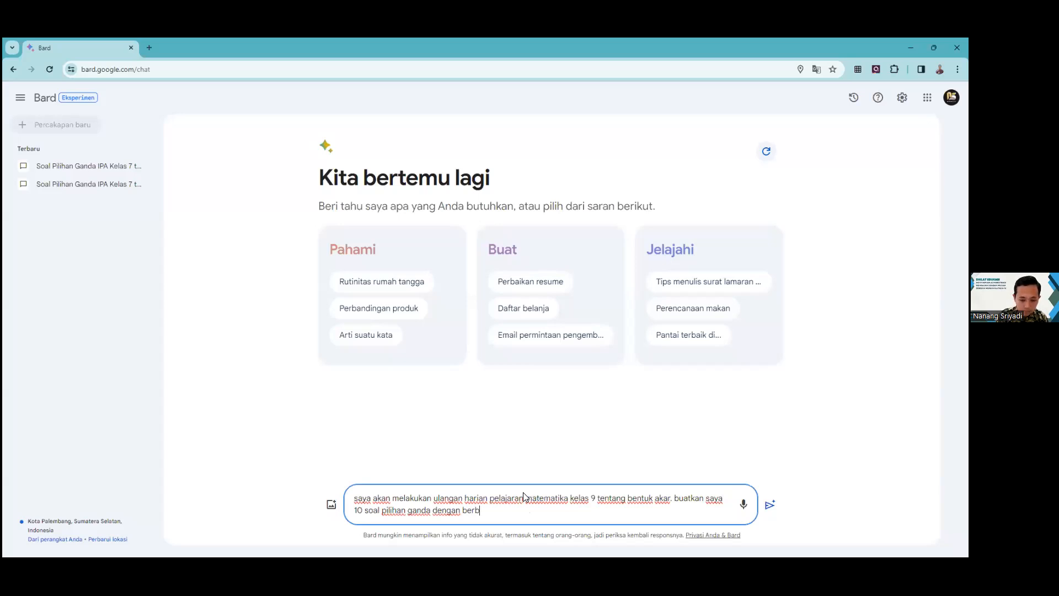
{"action": "type", "text": "agai tingkat kesulitan"}
Step: Insert "tentang bentuk akar" after "pilihan ganda" in the prompt, submit it, and look over the generated math questions
{"action": "left_click", "coordinate": [433, 510]}
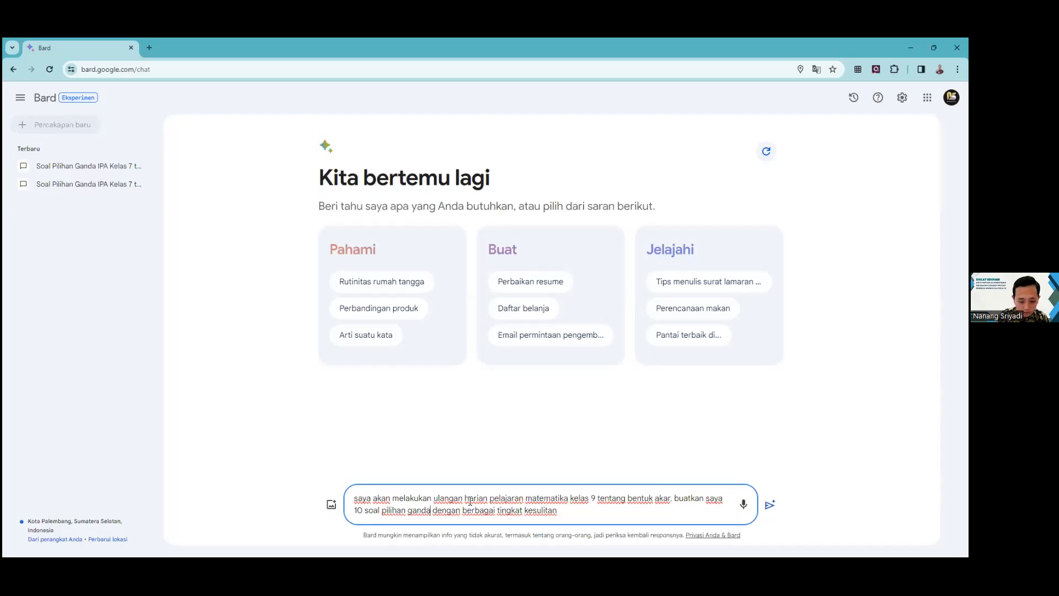
{"action": "type", "text": "te"}
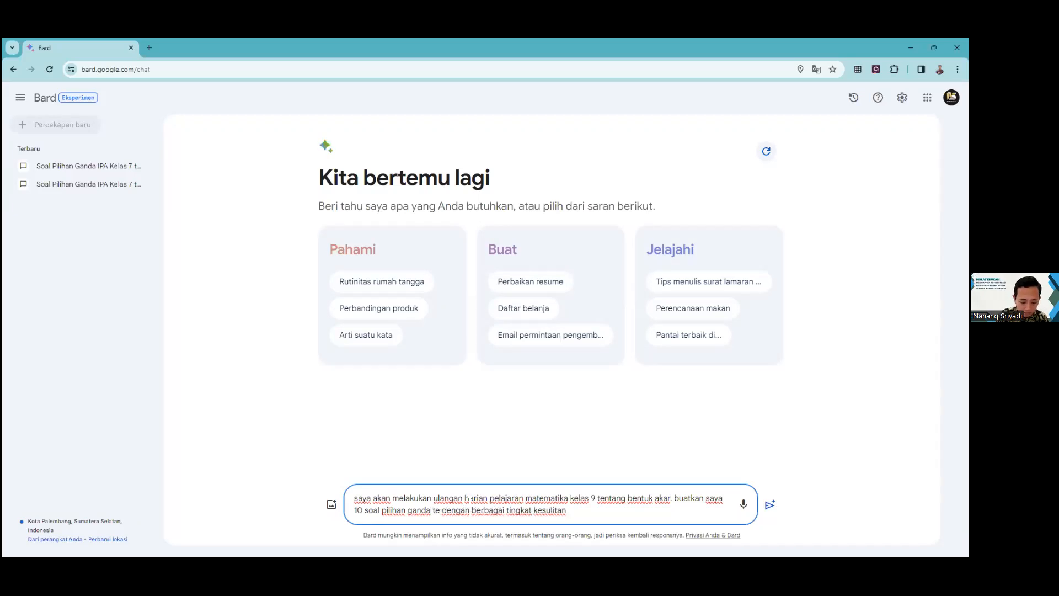
{"action": "type", "text": "ntang bentu"}
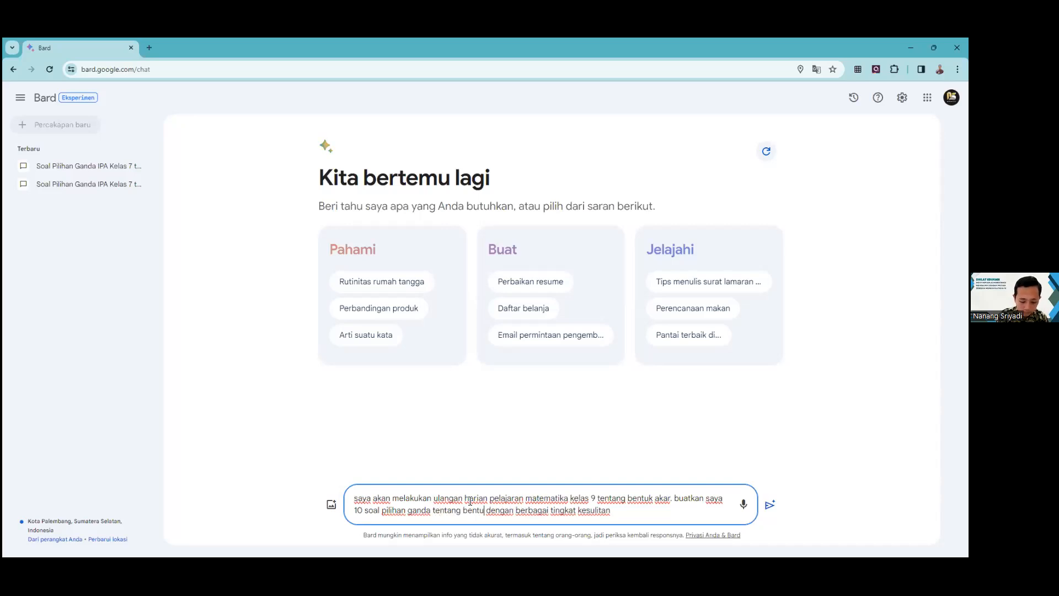
{"action": "type", "text": "k akar"}
{"action": "key", "text": "Return"}
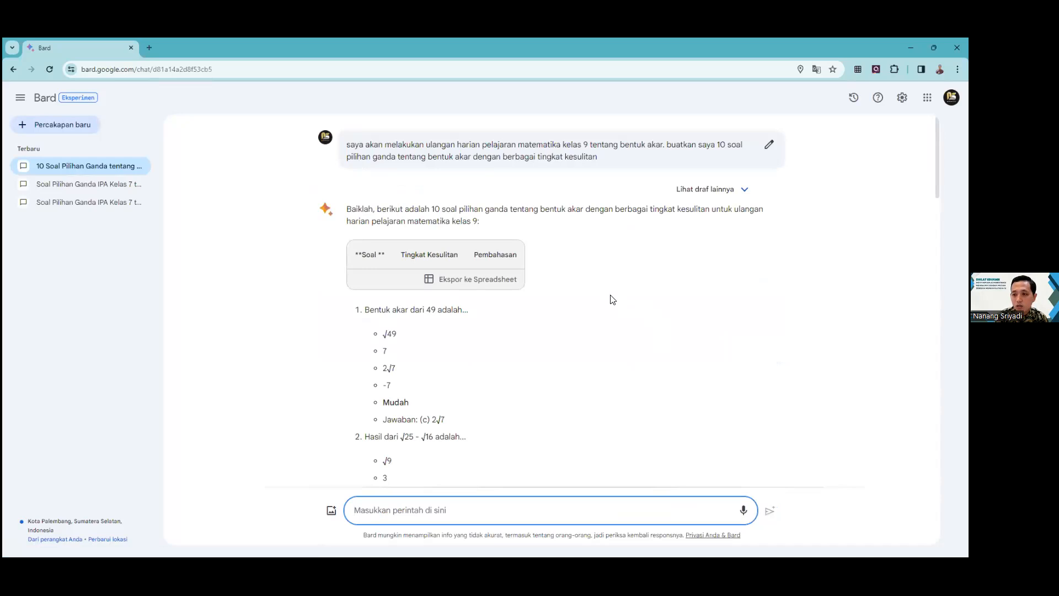
{"action": "scroll", "coordinate": [414, 330], "scroll_direction": "down", "scroll_amount": 8}
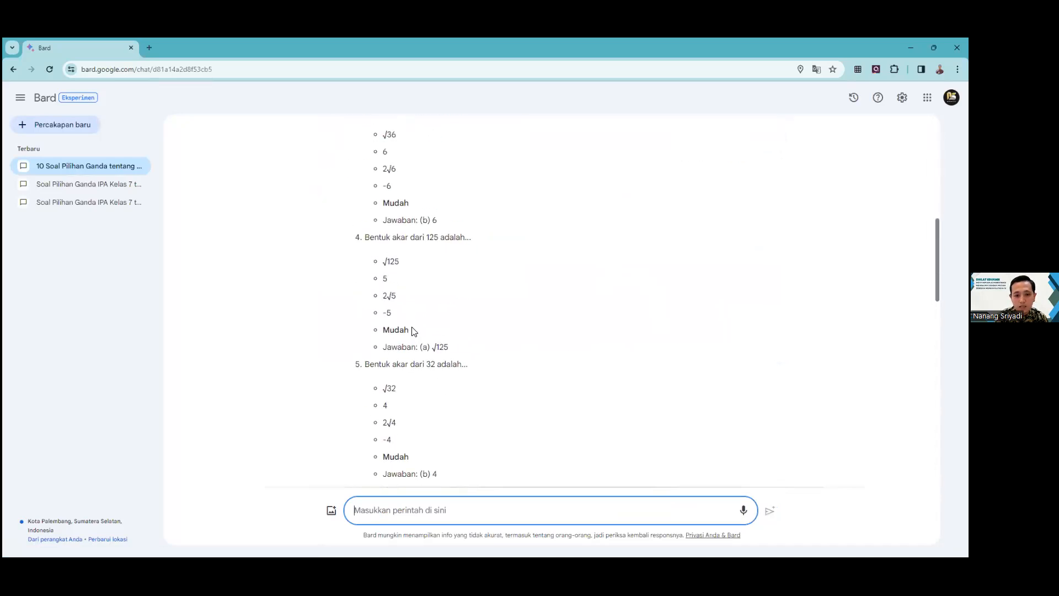
Step: Review the ten generated root-form questions with their difficulty levels, answer keys and closing topic summary
{"action": "scroll", "coordinate": [428, 333], "scroll_direction": "down", "scroll_amount": 5}
{"action": "scroll", "coordinate": [400, 358], "scroll_direction": "down", "scroll_amount": 10}
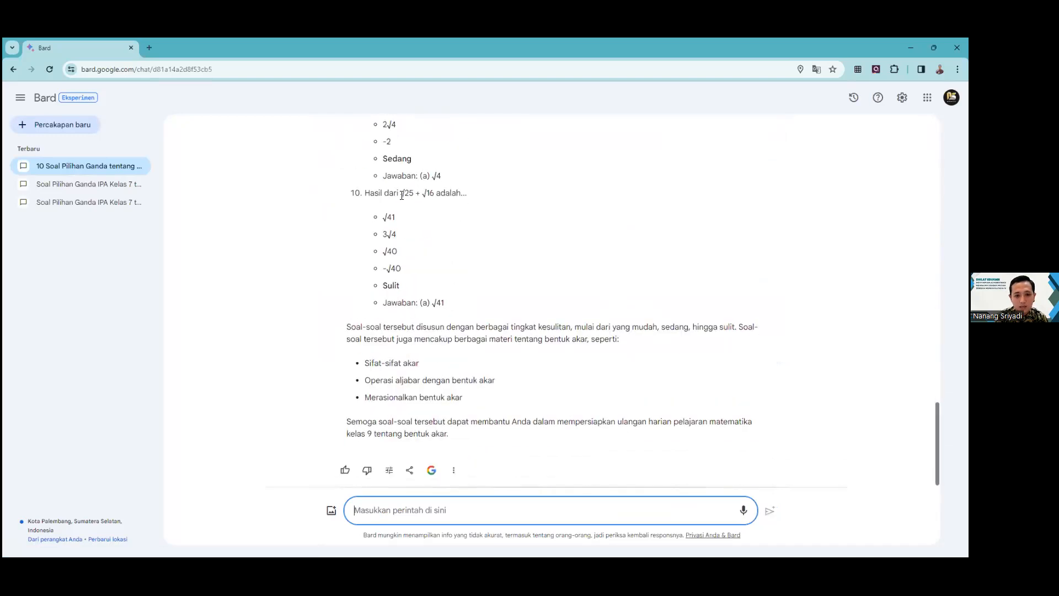
{"action": "scroll", "coordinate": [404, 317], "scroll_direction": "down", "scroll_amount": 1}
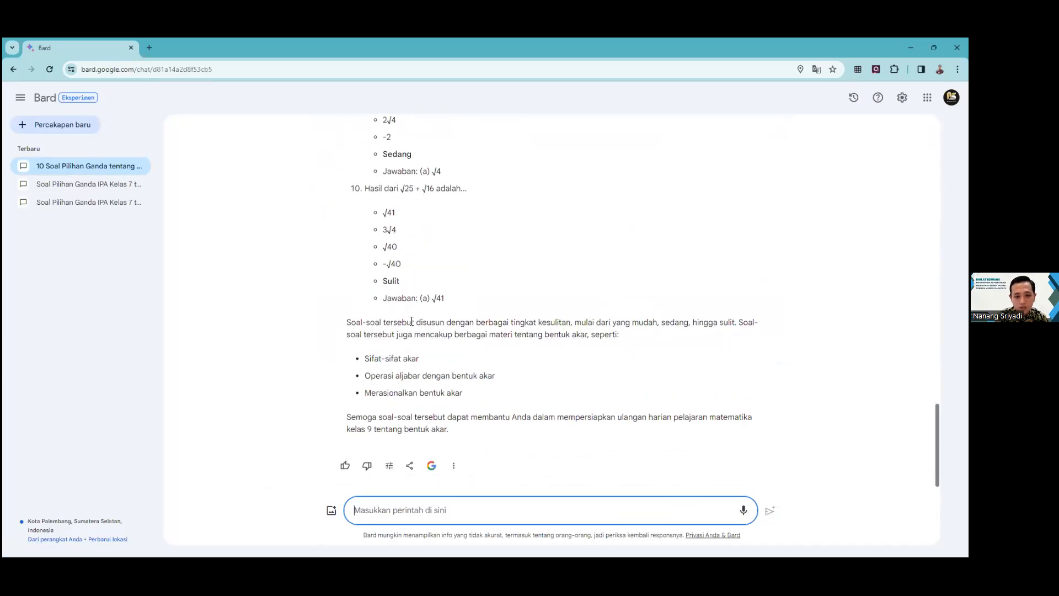
{"action": "scroll", "coordinate": [411, 321], "scroll_direction": "up", "scroll_amount": 10}
{"action": "scroll", "coordinate": [401, 312], "scroll_direction": "up", "scroll_amount": 12}
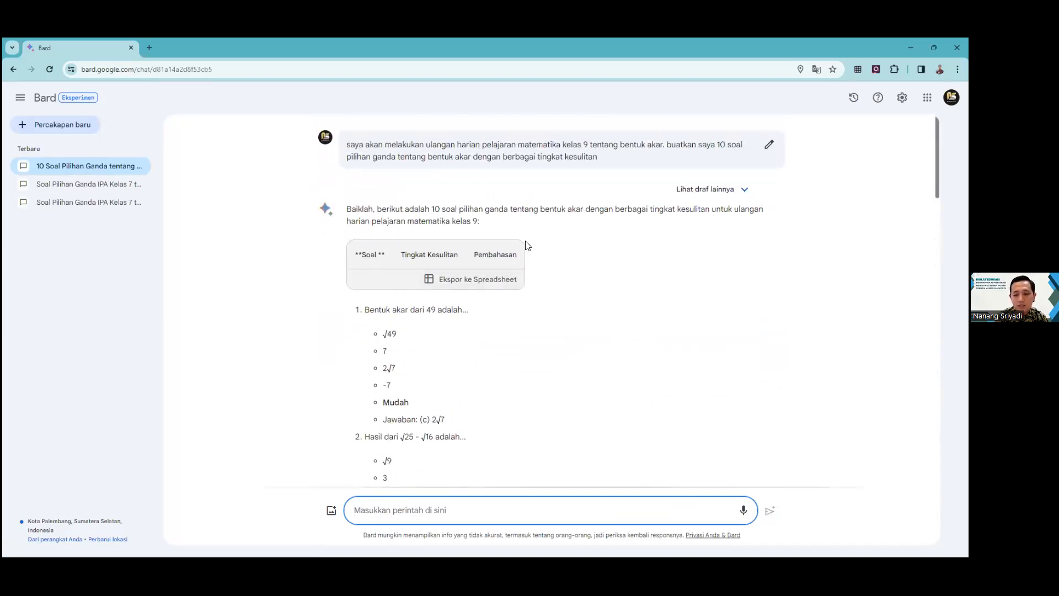
{"action": "scroll", "coordinate": [587, 298], "scroll_direction": "down", "scroll_amount": 3}
{"action": "scroll", "coordinate": [586, 300], "scroll_direction": "up", "scroll_amount": 3}
Step: Open quizizz.com/admin in a new browser tab and reload the page
{"action": "key", "text": "alt+Tab"}
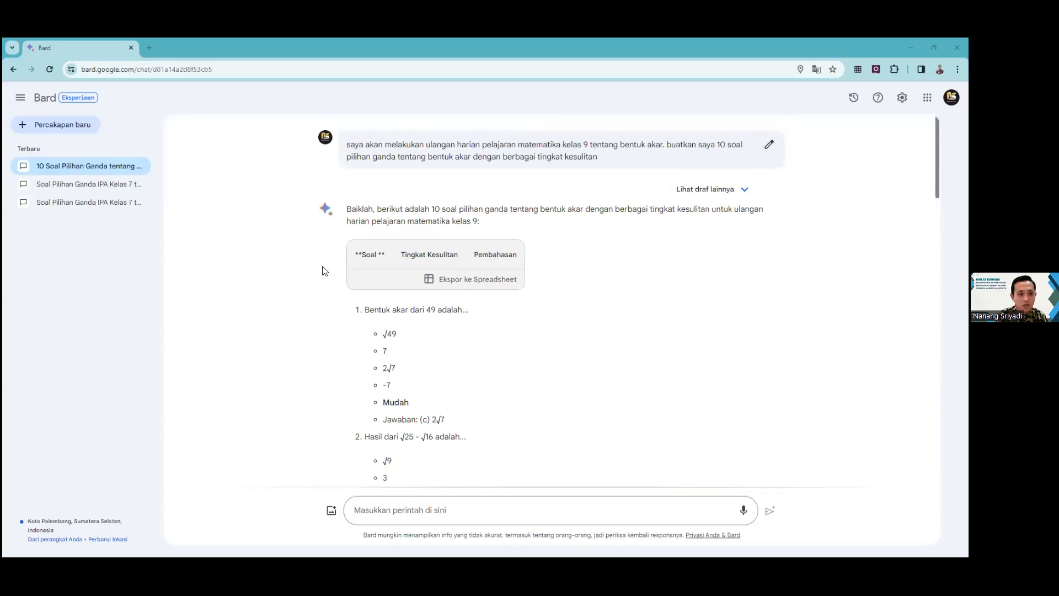
{"action": "left_click", "coordinate": [149, 52]}
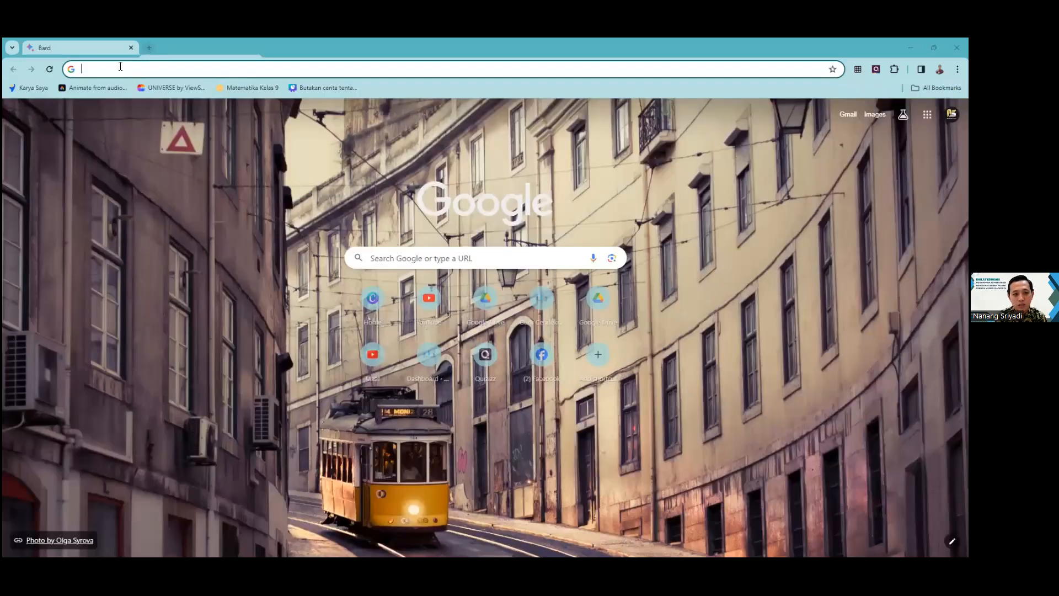
{"action": "mouse_move", "coordinate": [51, 37]}
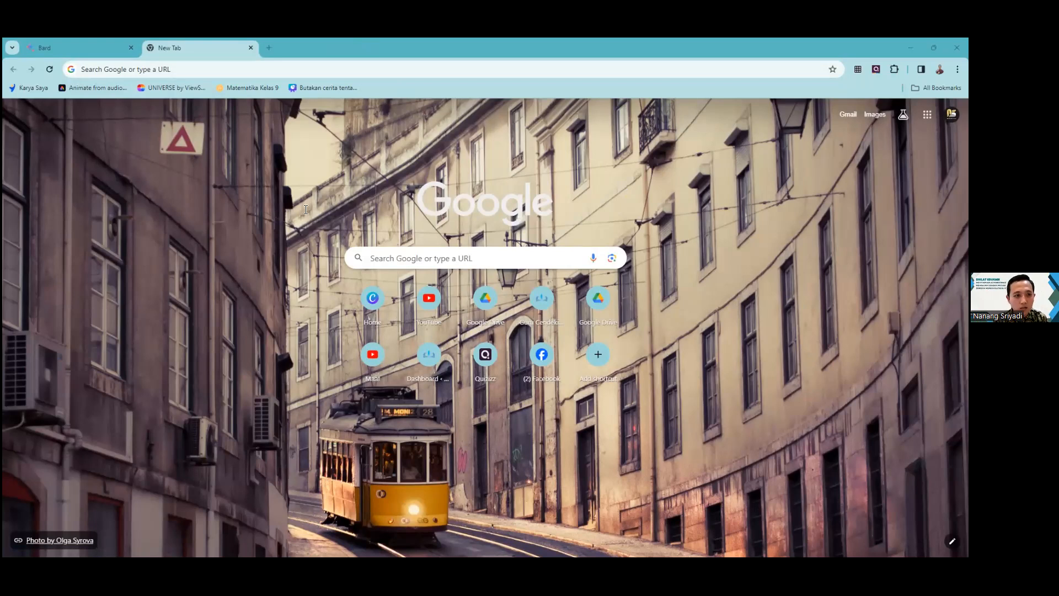
{"action": "type", "text": "quizizz"}
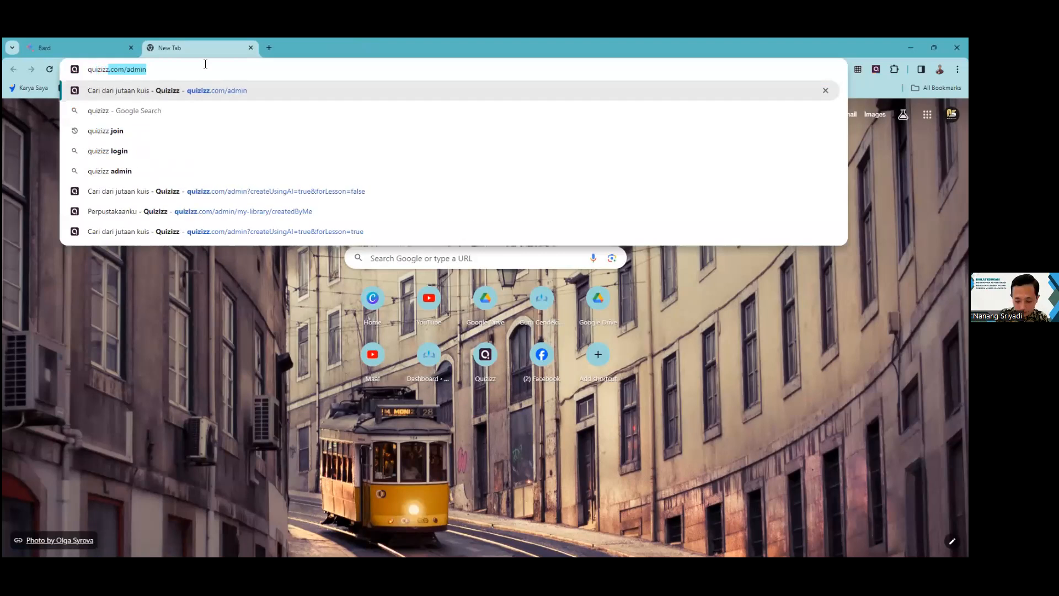
{"action": "key", "text": "Return"}
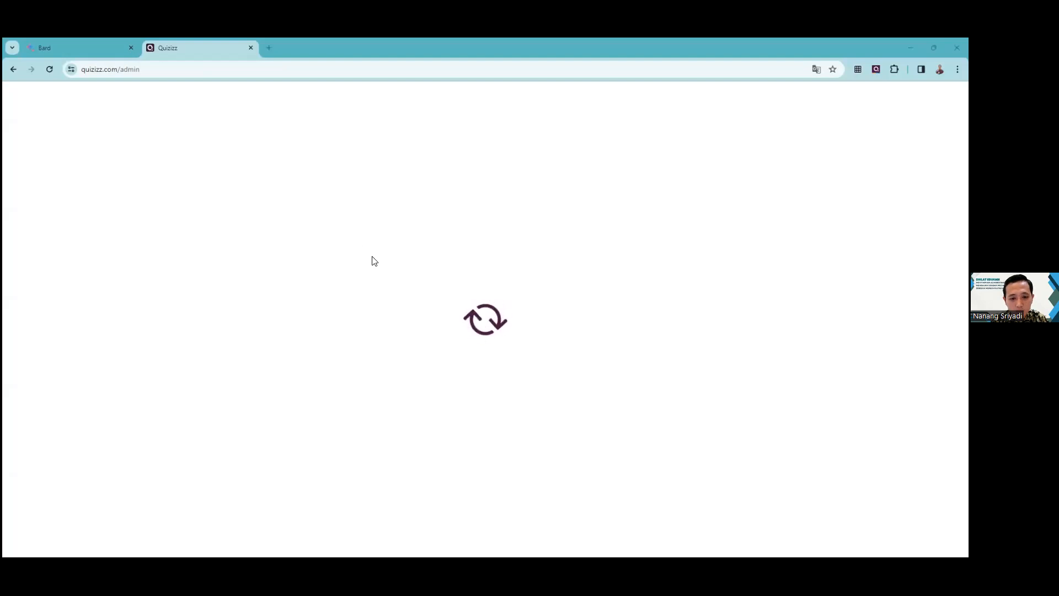
{"action": "left_click", "coordinate": [50, 70]}
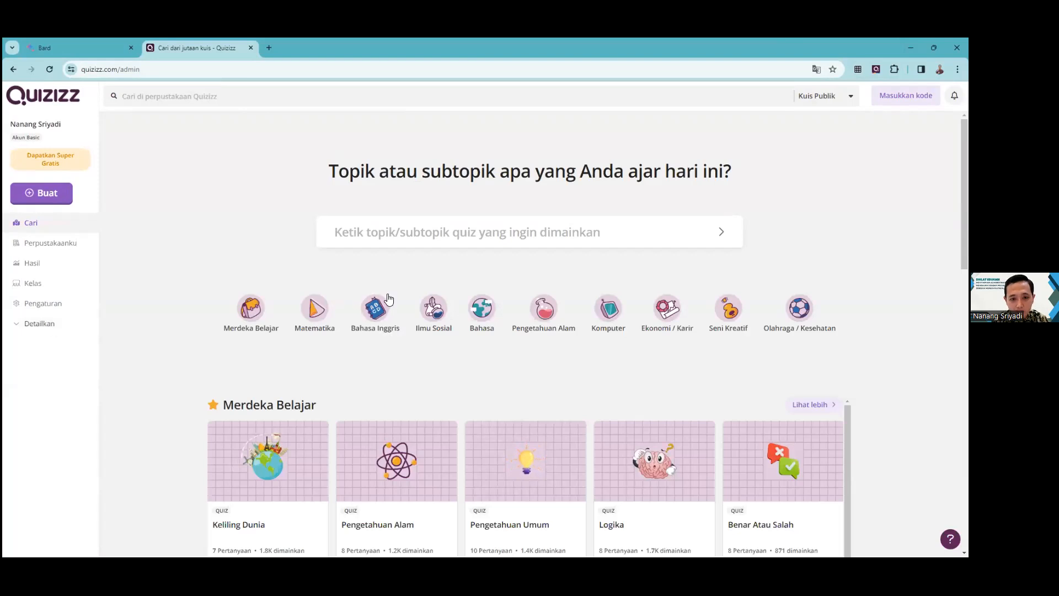
{"action": "left_click", "coordinate": [175, 70]}
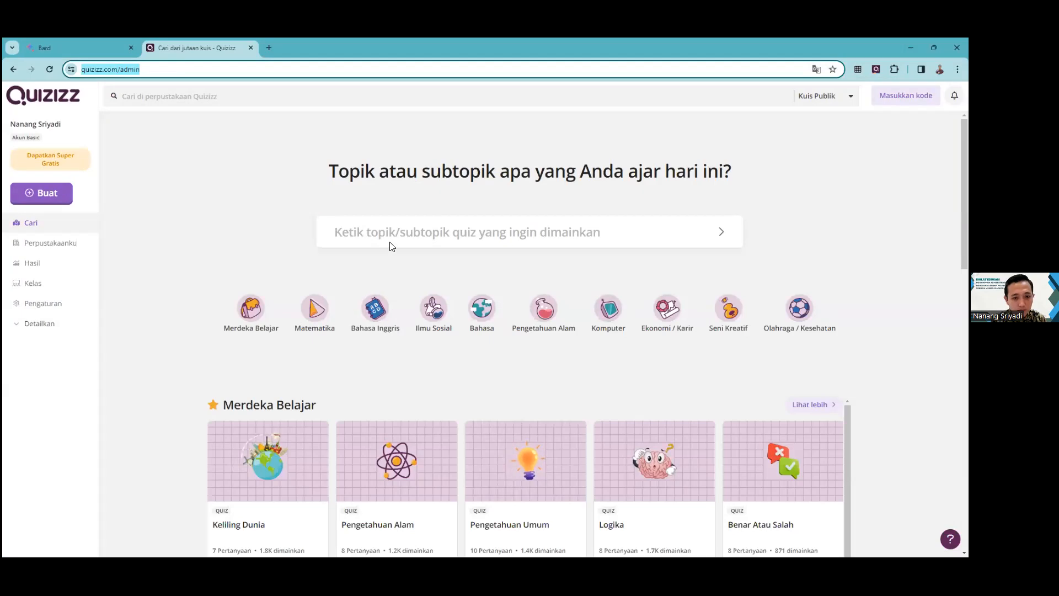
Step: Switch to the other browser window, search Google for "quizizz", and open the official Quizizz homepage
{"action": "key", "text": "alt+Tab"}
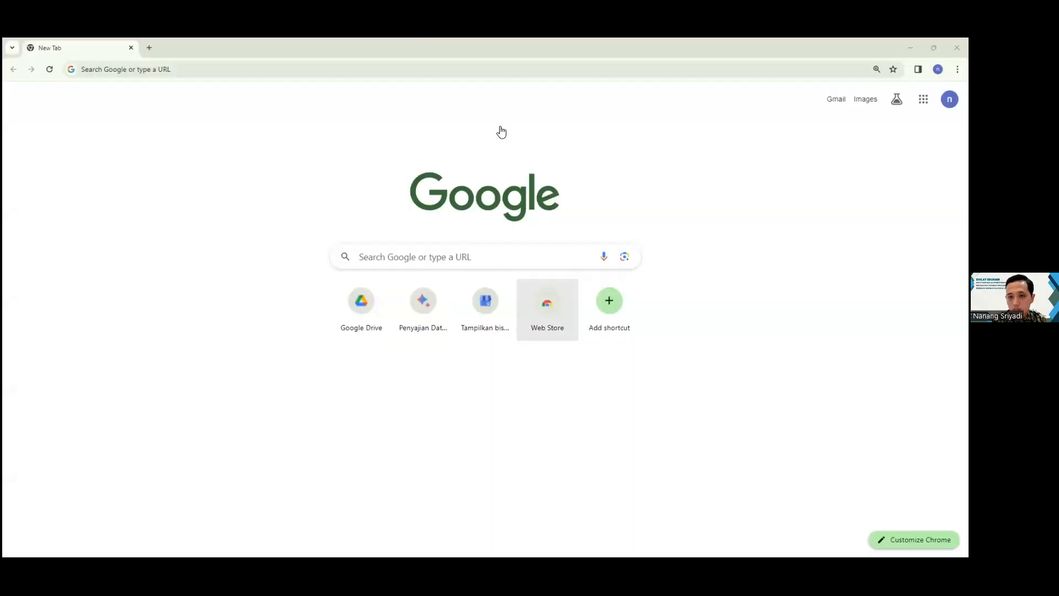
{"action": "left_click", "coordinate": [394, 258]}
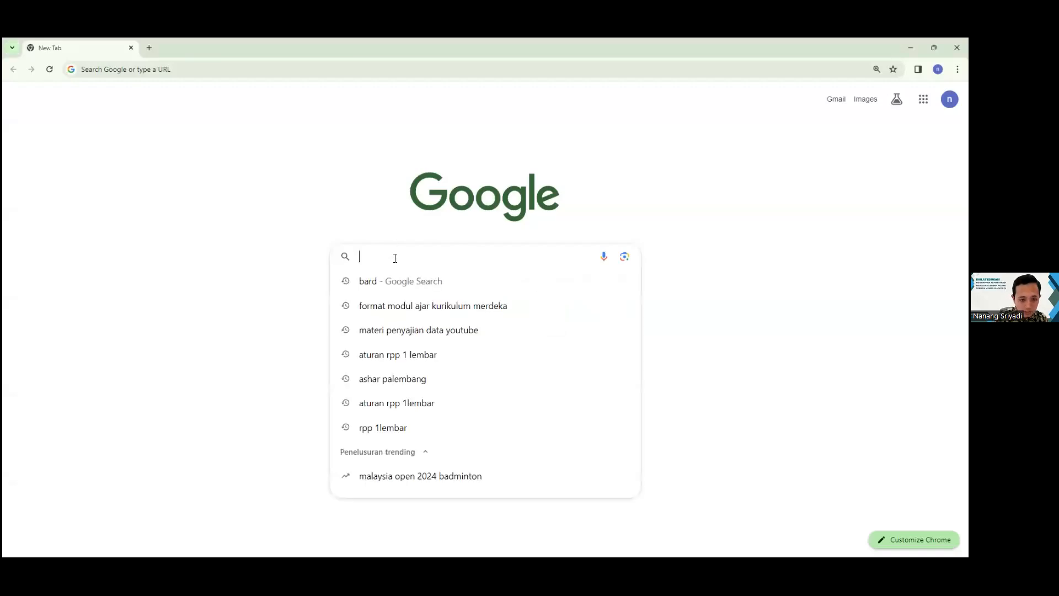
{"action": "type", "text": "quiz"}
{"action": "key", "text": "Return"}
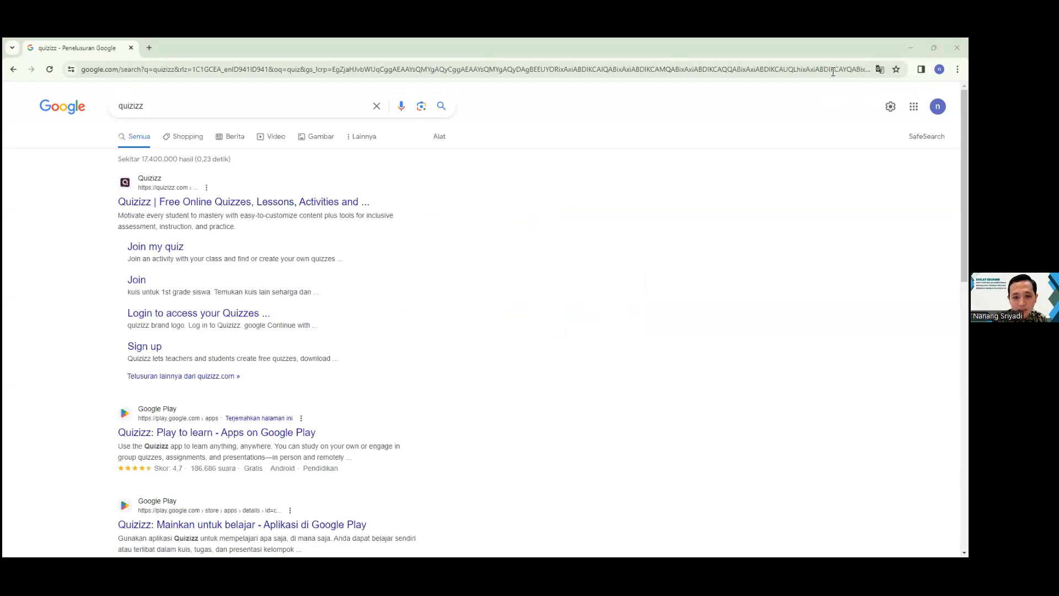
{"action": "left_click", "coordinate": [177, 201]}
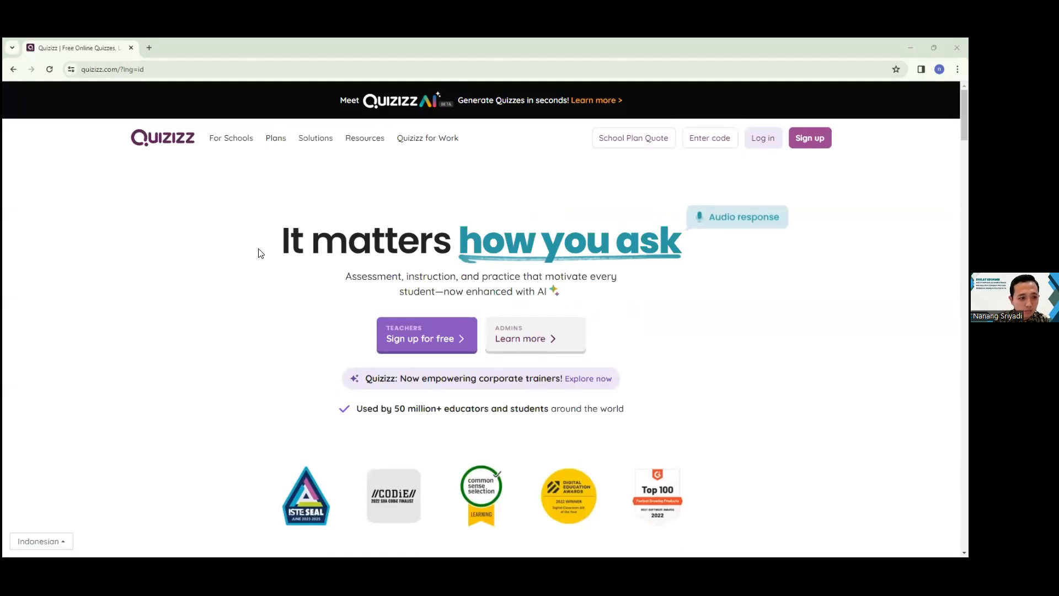
{"action": "scroll", "coordinate": [294, 259], "scroll_direction": "down", "scroll_amount": 3}
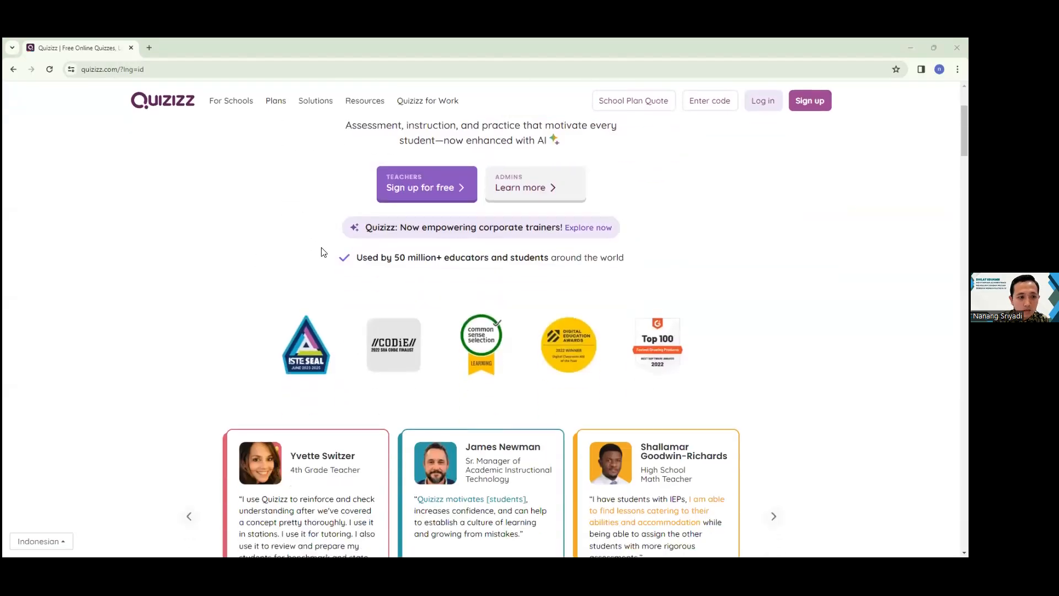
Step: Log in to Quizizz with the listed Google account and approve sharing its profile details
{"action": "left_click", "coordinate": [774, 106]}
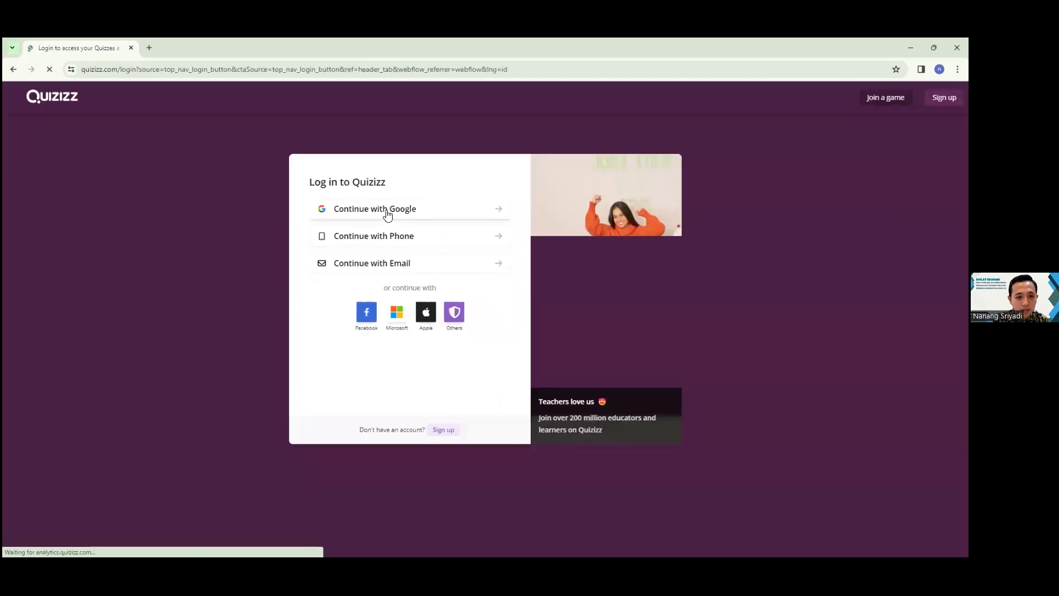
{"action": "left_click", "coordinate": [379, 215]}
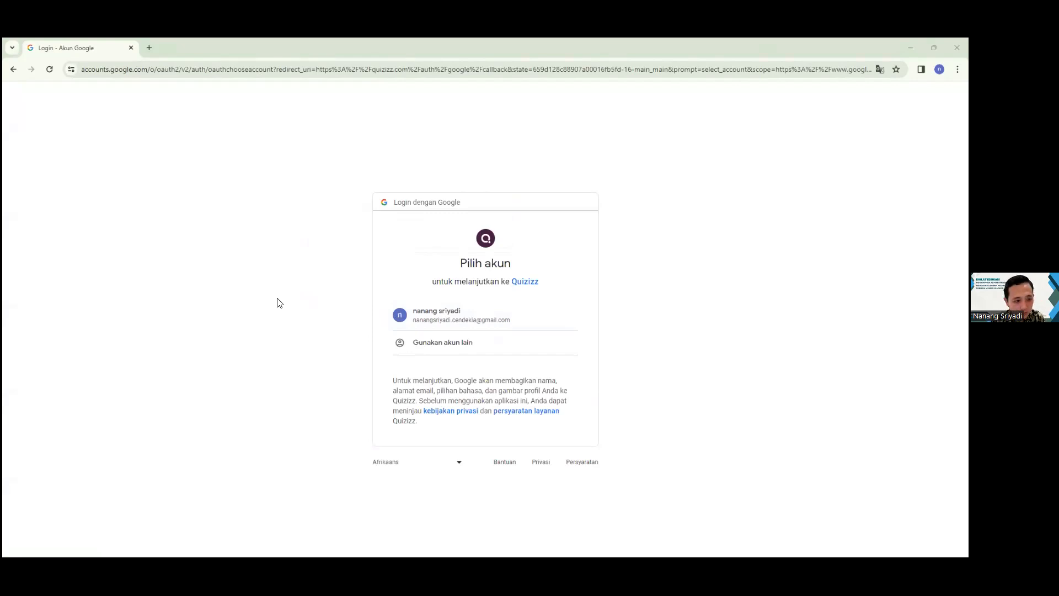
{"action": "left_click", "coordinate": [425, 312]}
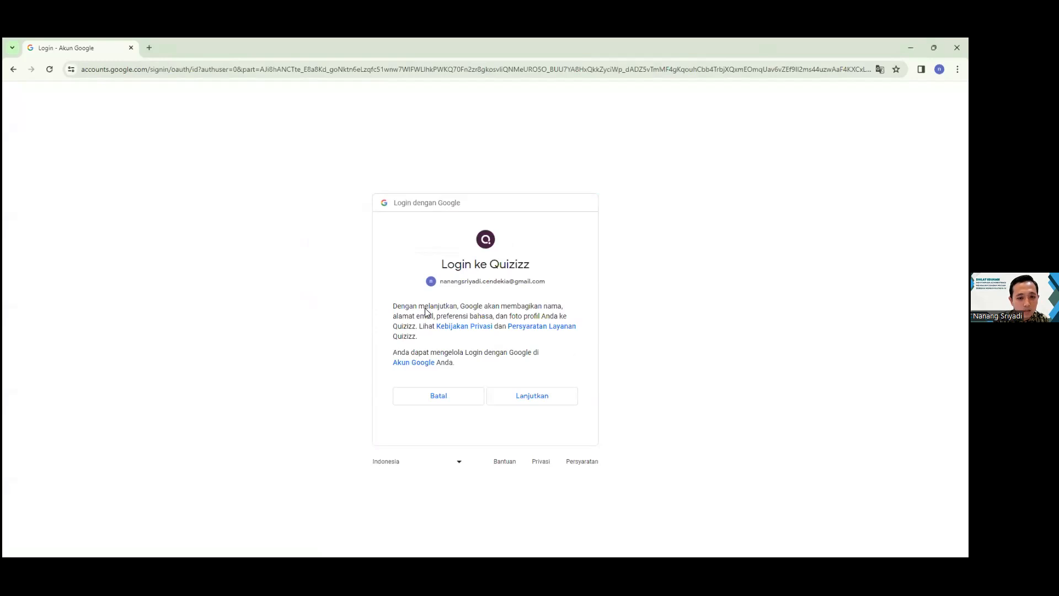
{"action": "left_click", "coordinate": [529, 398]}
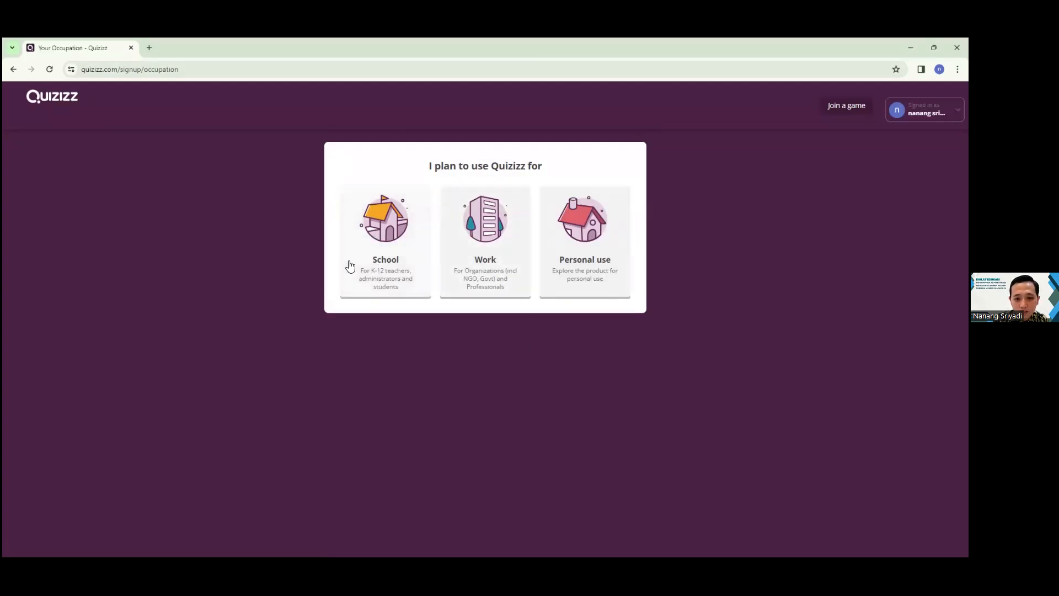
Step: Set up the account for School use as a teacher and save Mathematics as the subject taught
{"action": "left_click", "coordinate": [382, 253]}
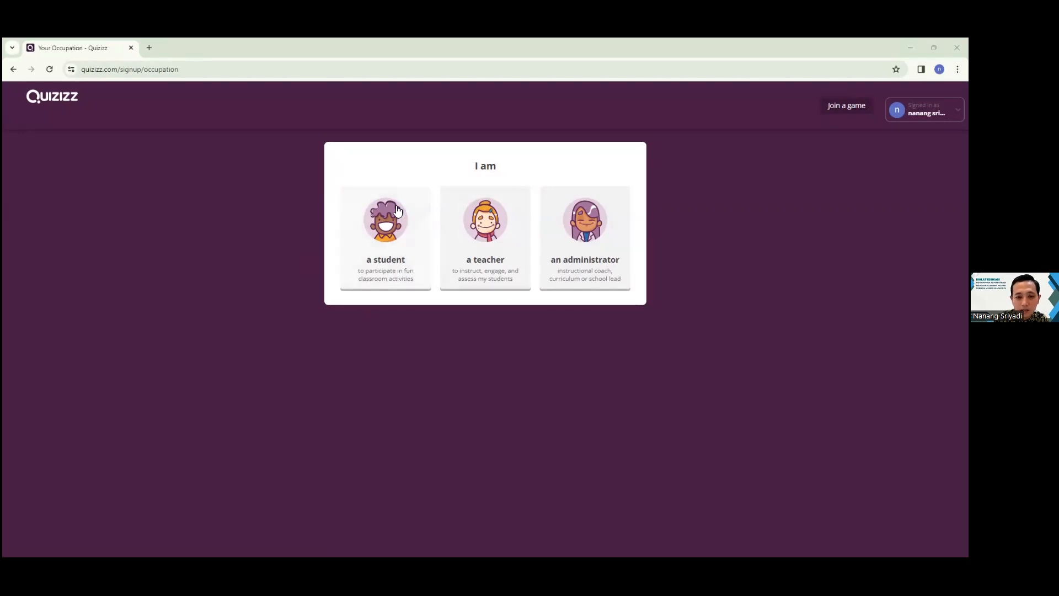
{"action": "left_click", "coordinate": [480, 239]}
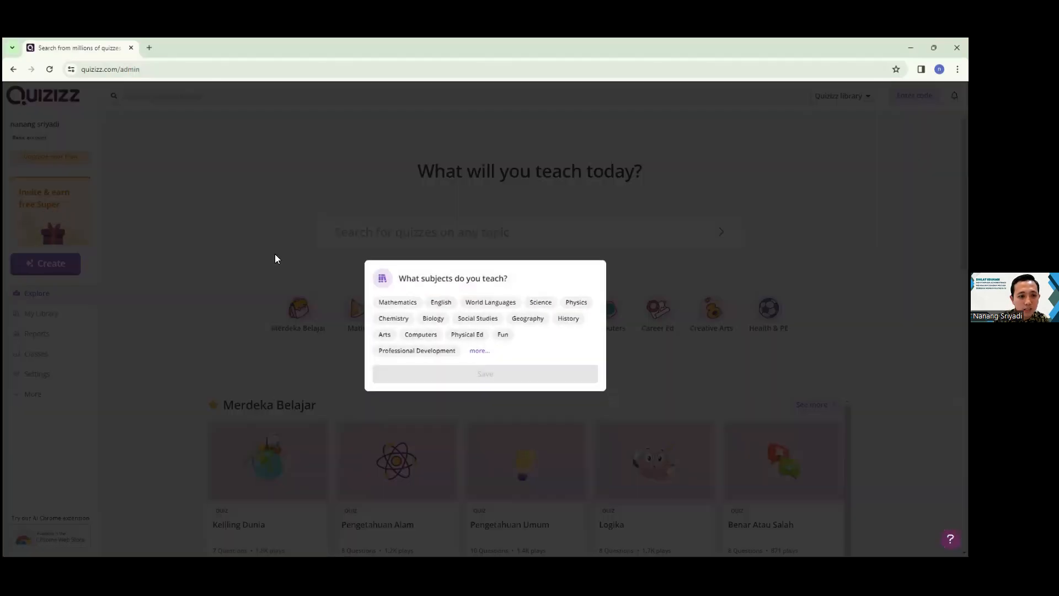
{"action": "left_click", "coordinate": [386, 306]}
{"action": "left_click", "coordinate": [488, 374]}
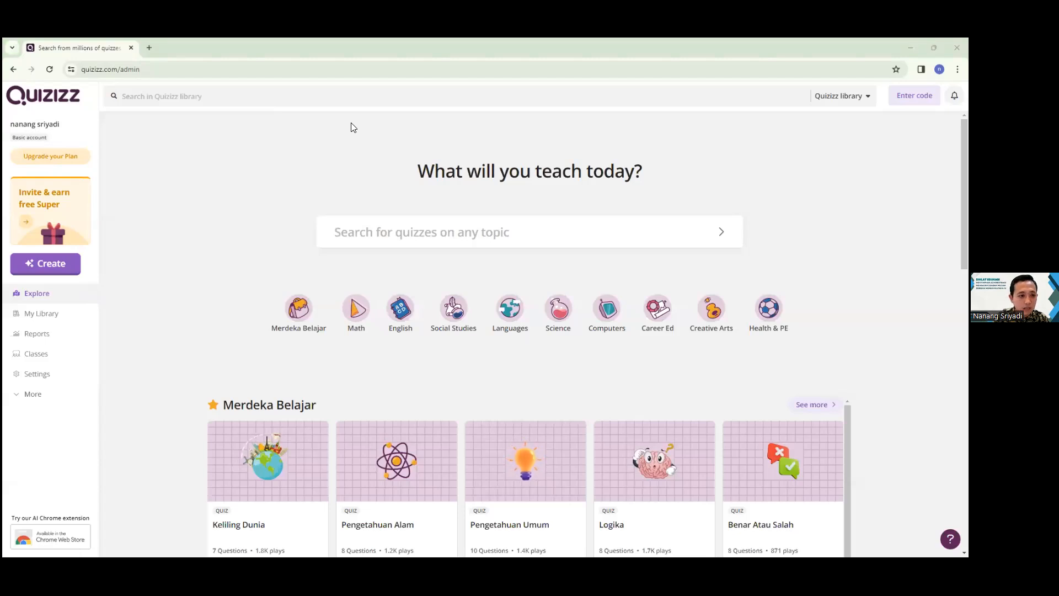
Step: Start creating a new quiz with the AI option to generate it from text
{"action": "left_click", "coordinate": [60, 264]}
{"action": "left_click", "coordinate": [172, 235]}
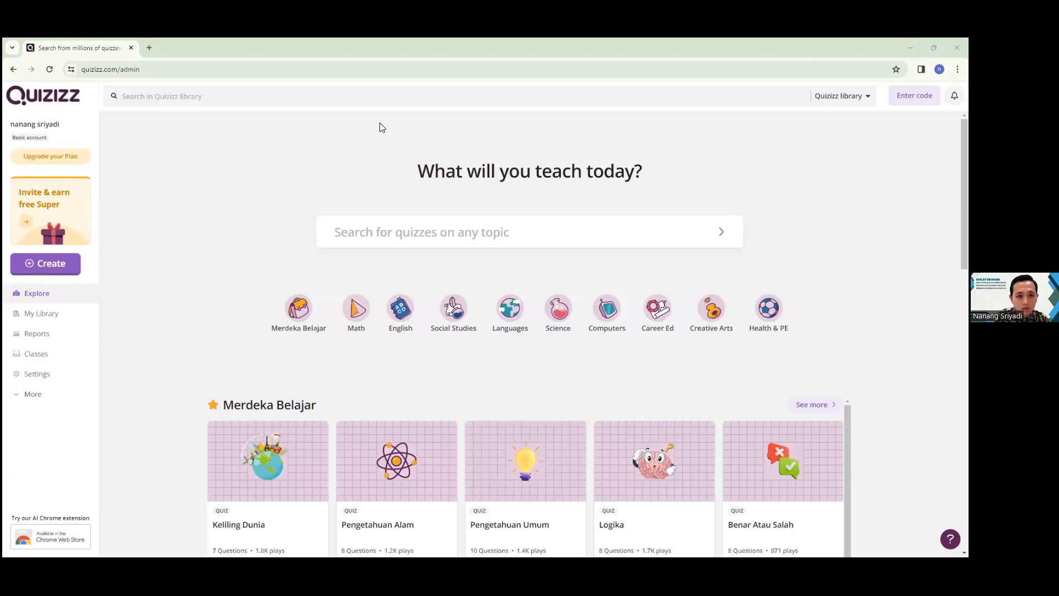
{"action": "left_click", "coordinate": [56, 271]}
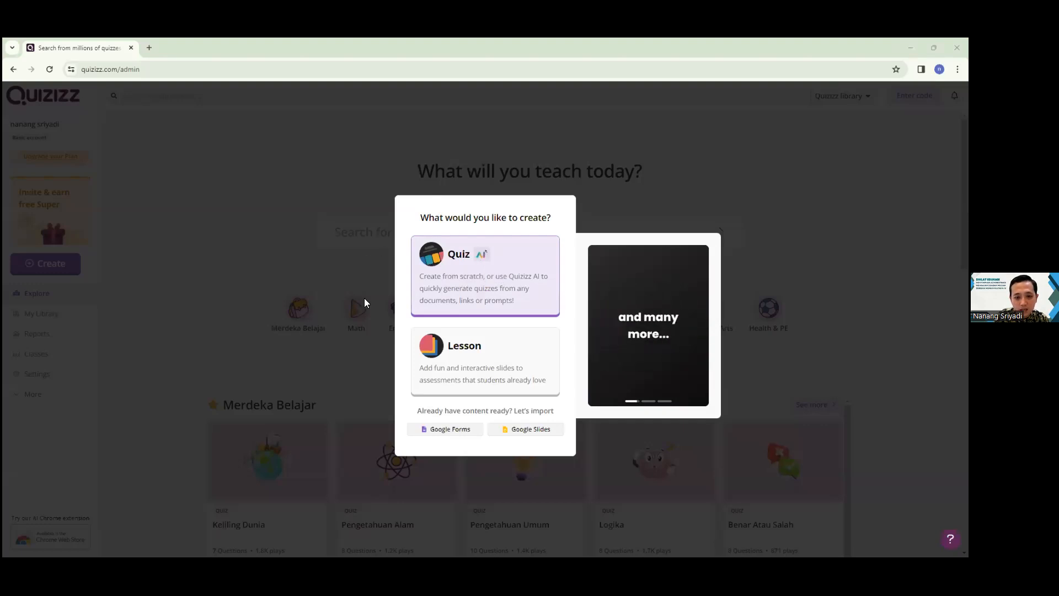
{"action": "left_click", "coordinate": [464, 310]}
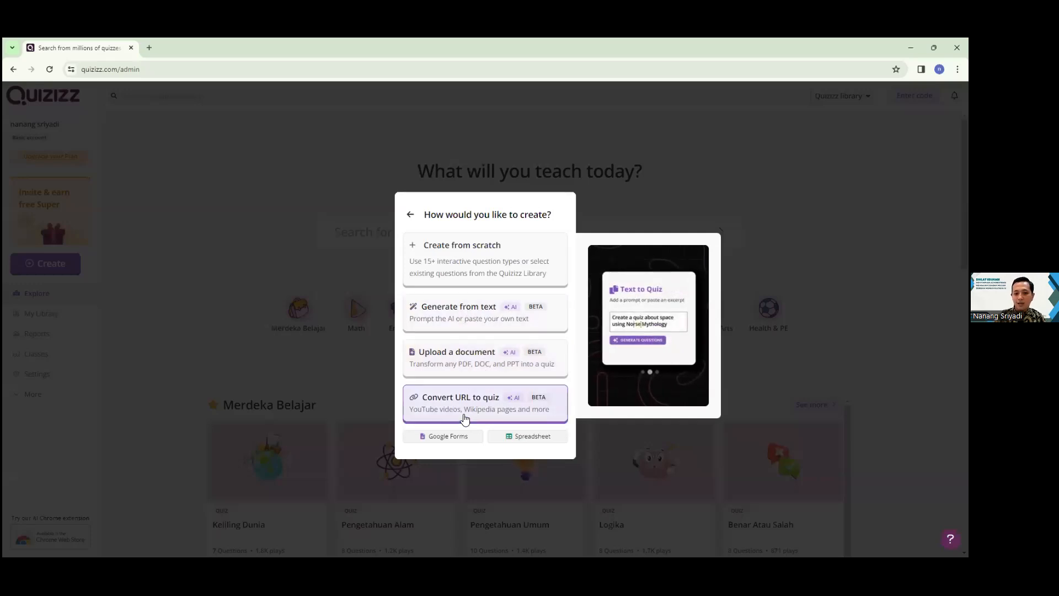
{"action": "left_click", "coordinate": [458, 310]}
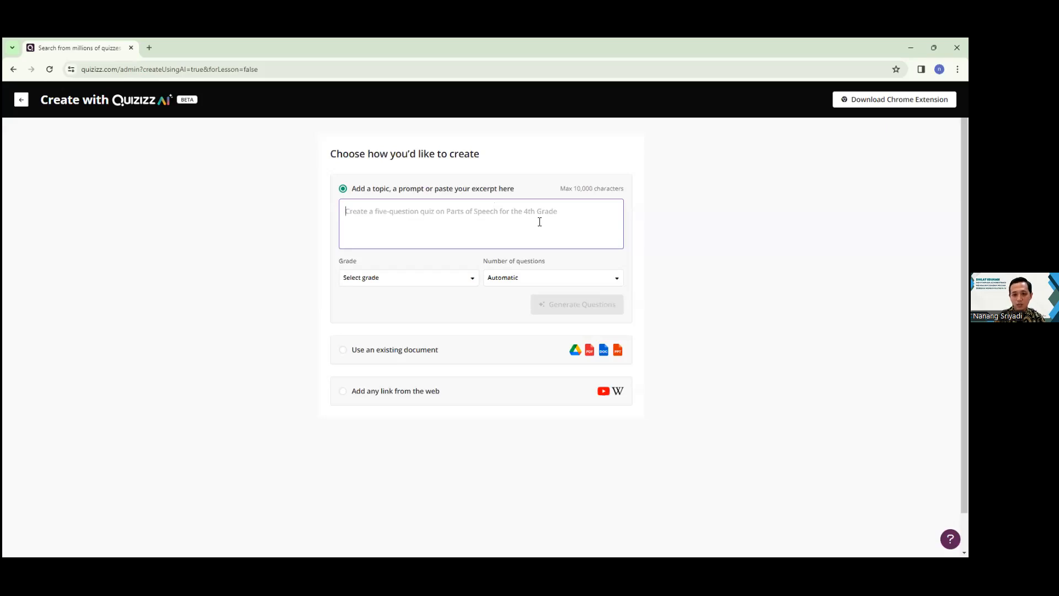
Step: Enter the topic "penyajian data" and set the quiz to Grade 7 with 10 questions
{"action": "type", "text": "p"}
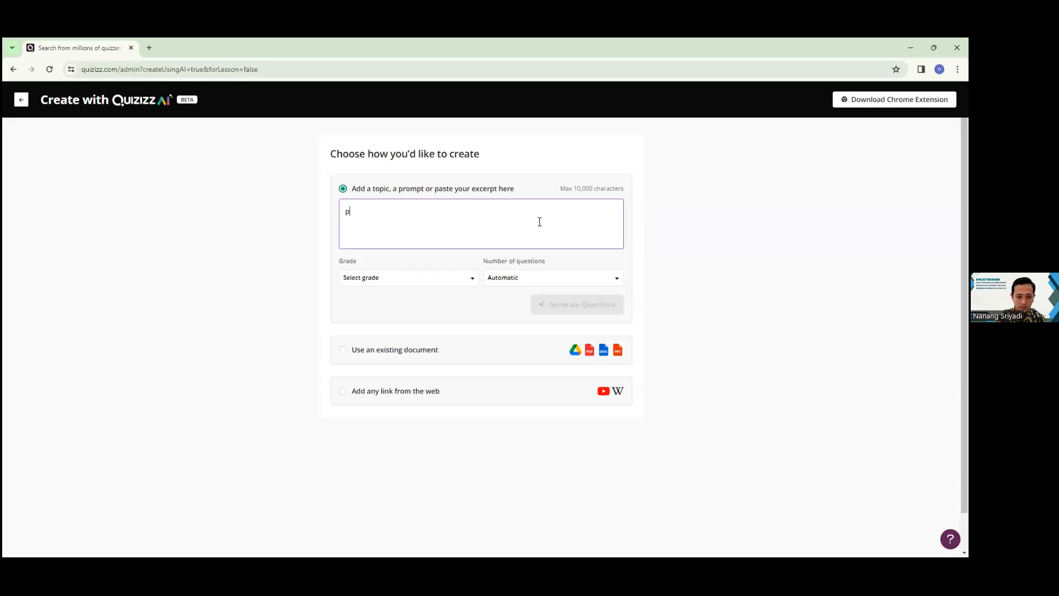
{"action": "type", "text": "enyajian data"}
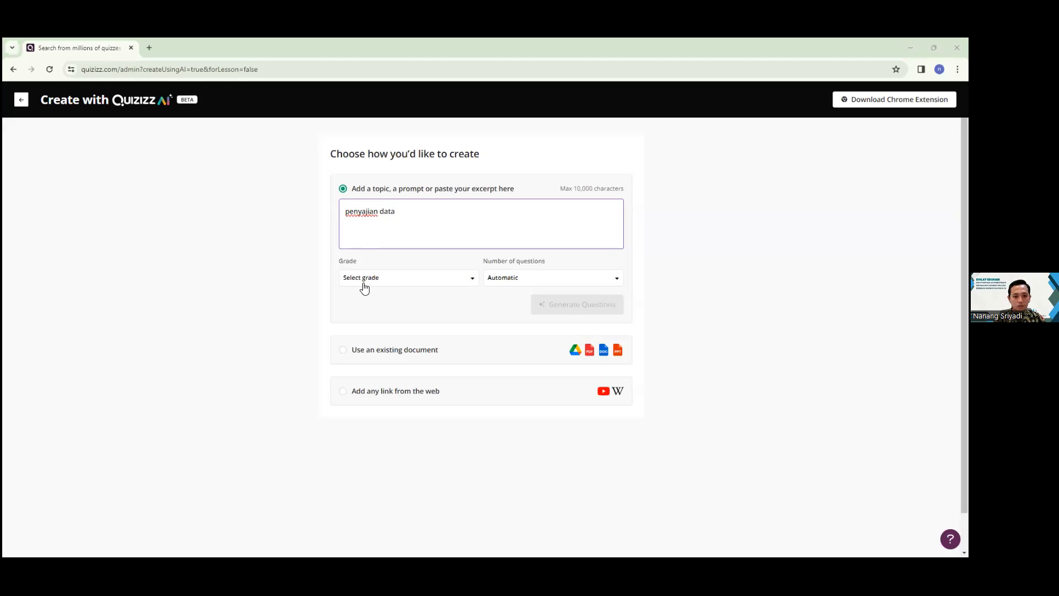
{"action": "left_click", "coordinate": [369, 280]}
{"action": "scroll", "coordinate": [371, 246], "scroll_direction": "down", "scroll_amount": 3}
{"action": "scroll", "coordinate": [372, 242], "scroll_direction": "up", "scroll_amount": 1}
{"action": "left_click", "coordinate": [371, 255]}
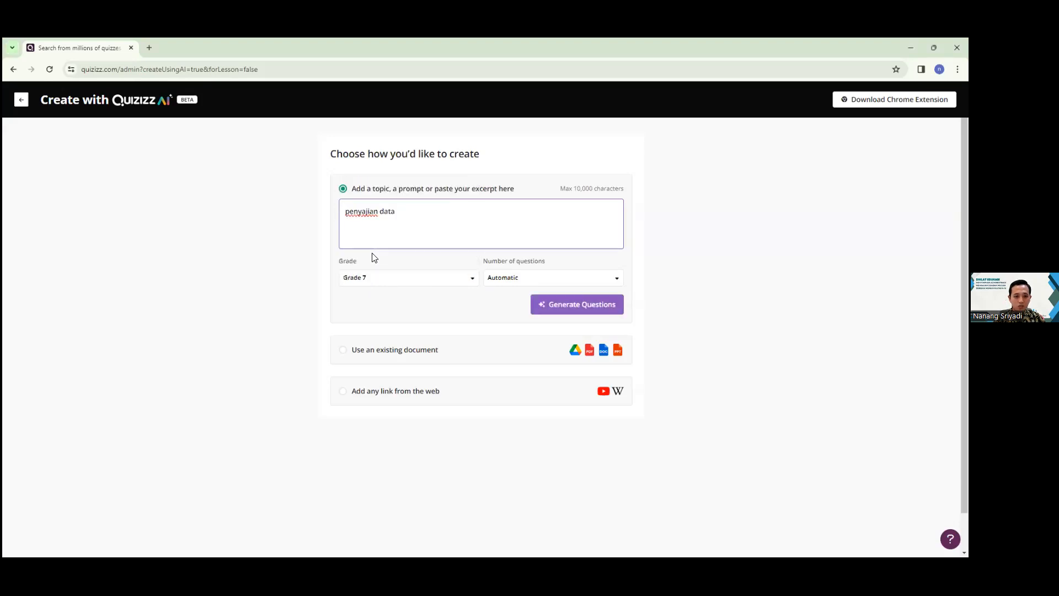
{"action": "left_click", "coordinate": [519, 277]}
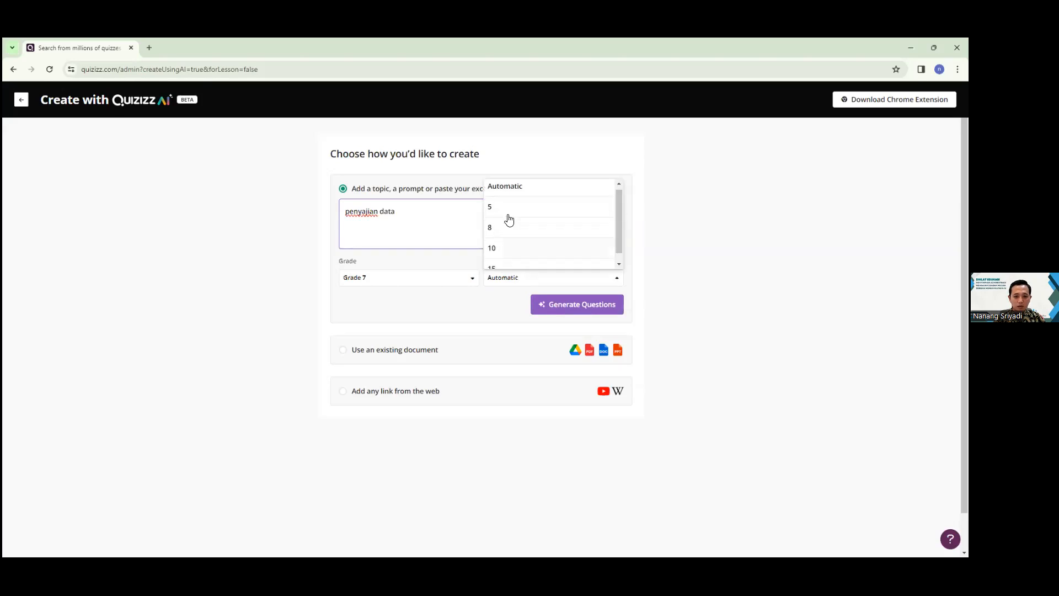
{"action": "left_click", "coordinate": [503, 252]}
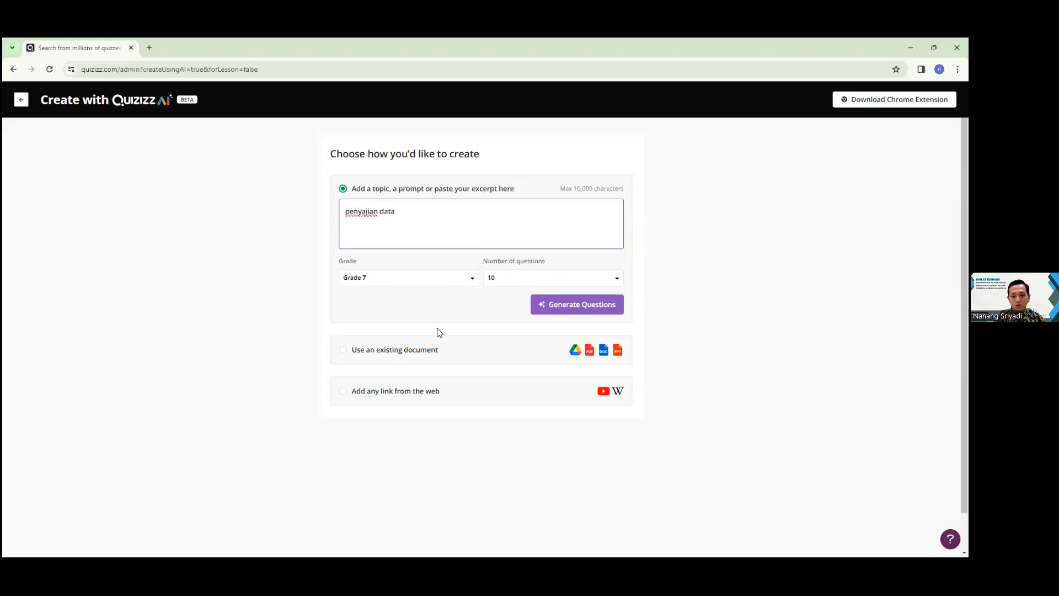
Step: Look at the existing-document and web-link source options, then return to the topic prompt option
{"action": "left_click", "coordinate": [342, 352]}
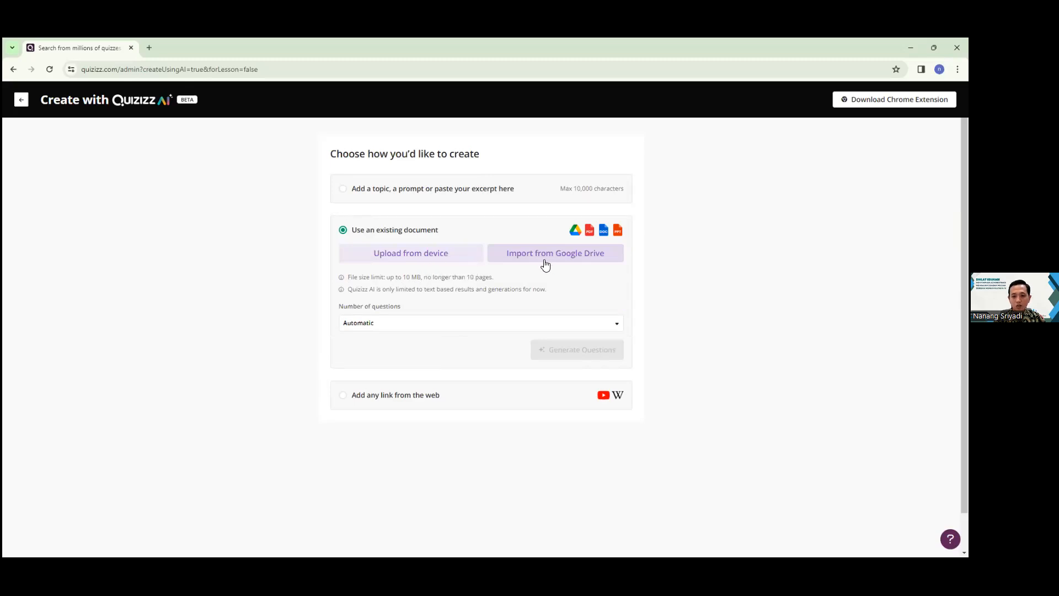
{"action": "left_click", "coordinate": [343, 397]}
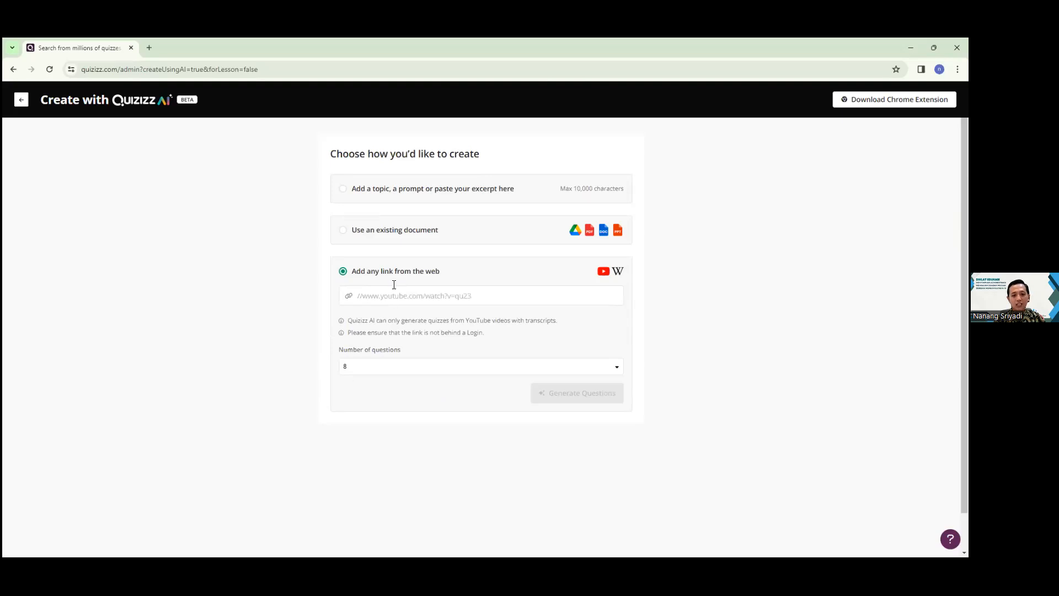
{"action": "left_click", "coordinate": [409, 300]}
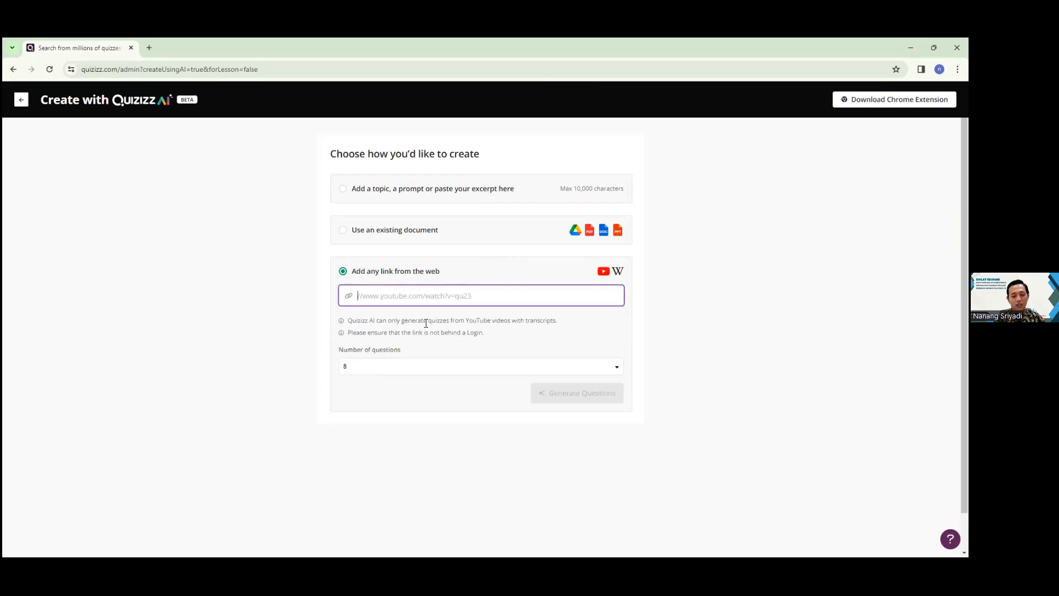
{"action": "left_click", "coordinate": [343, 189]}
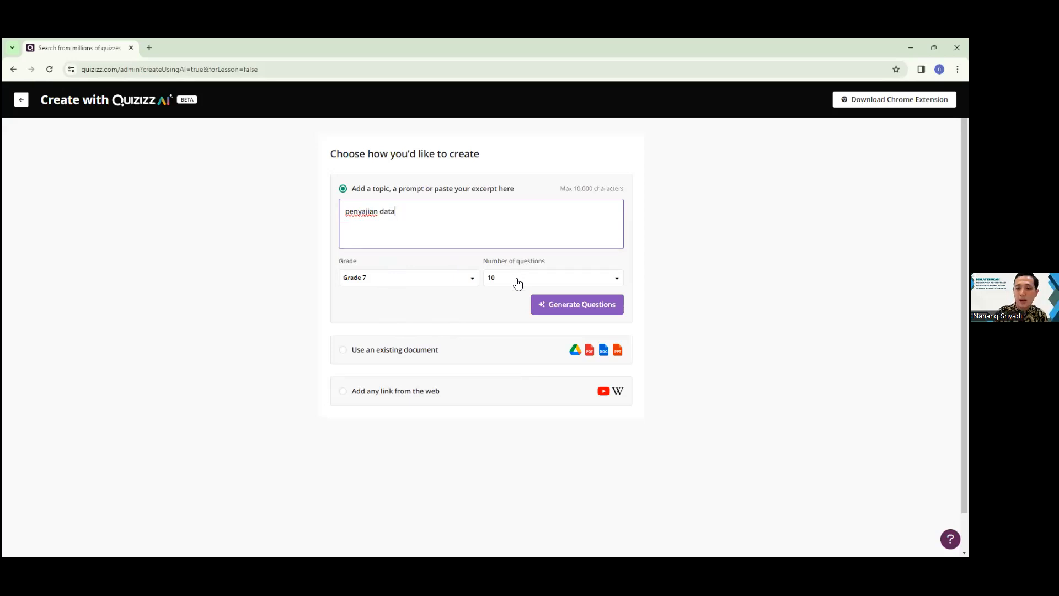
Step: Try to generate the quiz with the first five suggested topics, from "Membuat tabel data" through "Menyajikan data dalam bentuk grafik"
{"action": "left_click", "coordinate": [554, 306]}
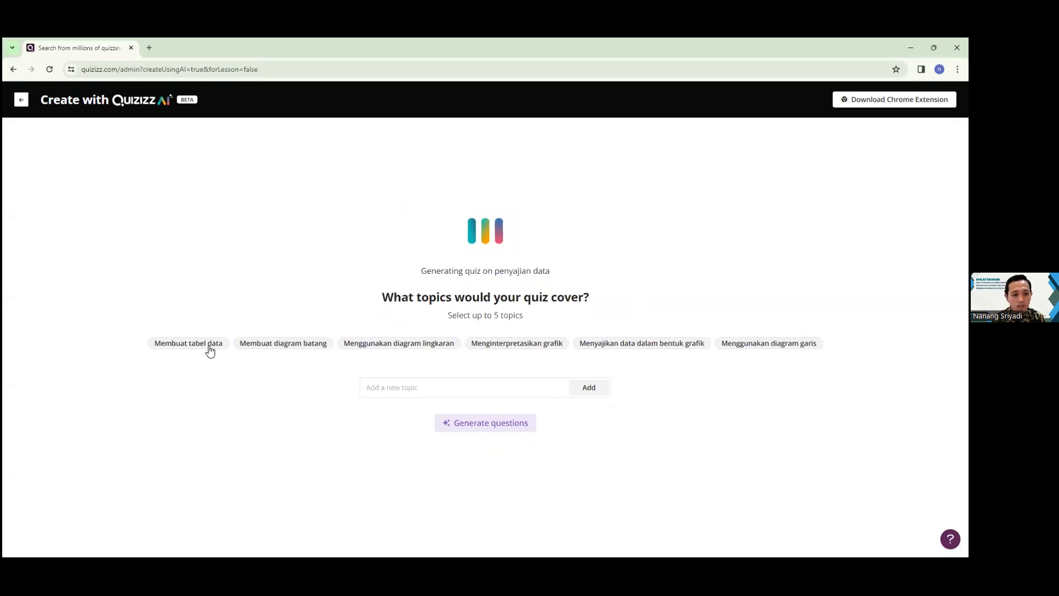
{"action": "left_click", "coordinate": [210, 350]}
{"action": "left_click", "coordinate": [294, 349]}
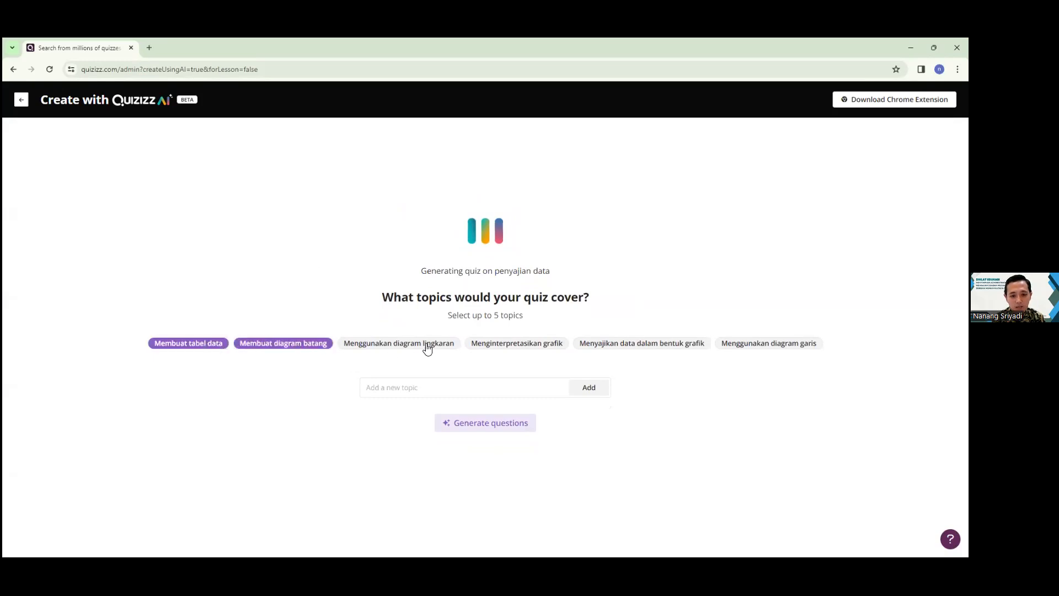
{"action": "left_click", "coordinate": [428, 347]}
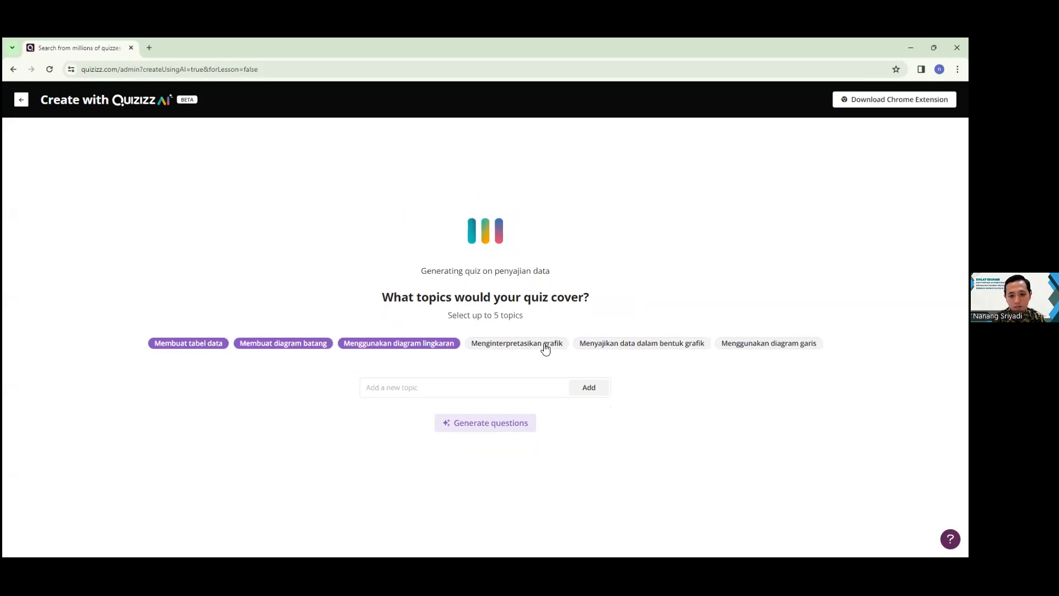
{"action": "left_click", "coordinate": [544, 346]}
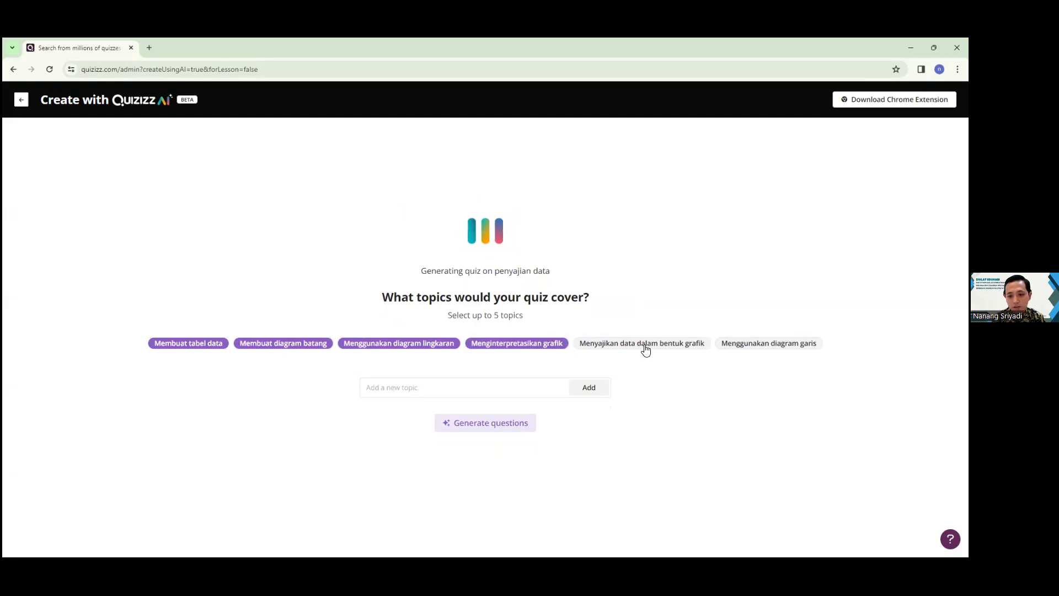
{"action": "left_click", "coordinate": [646, 350]}
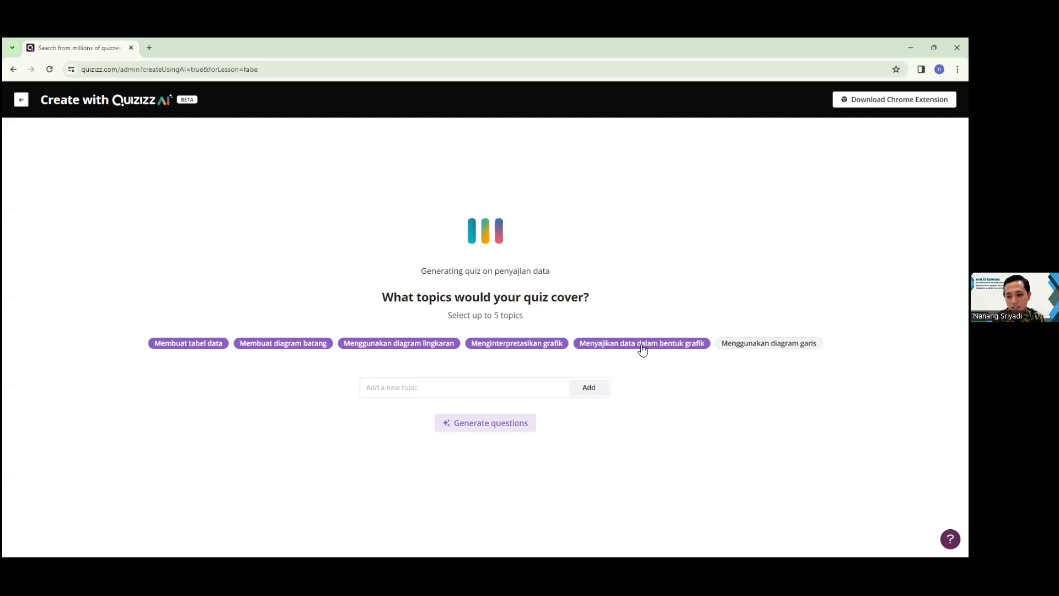
{"action": "left_click", "coordinate": [740, 349]}
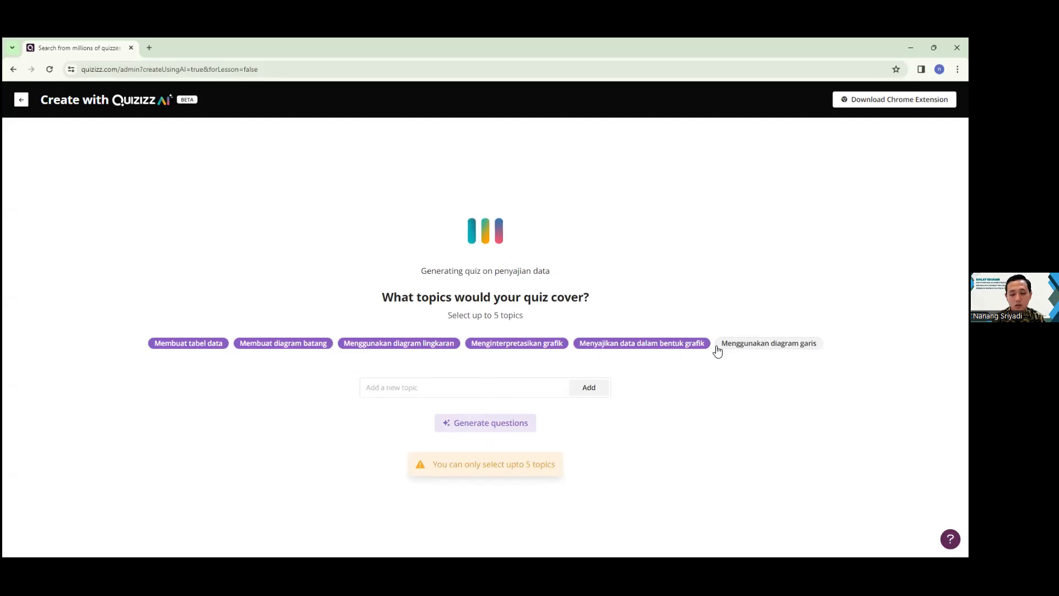
{"action": "left_click", "coordinate": [397, 391]}
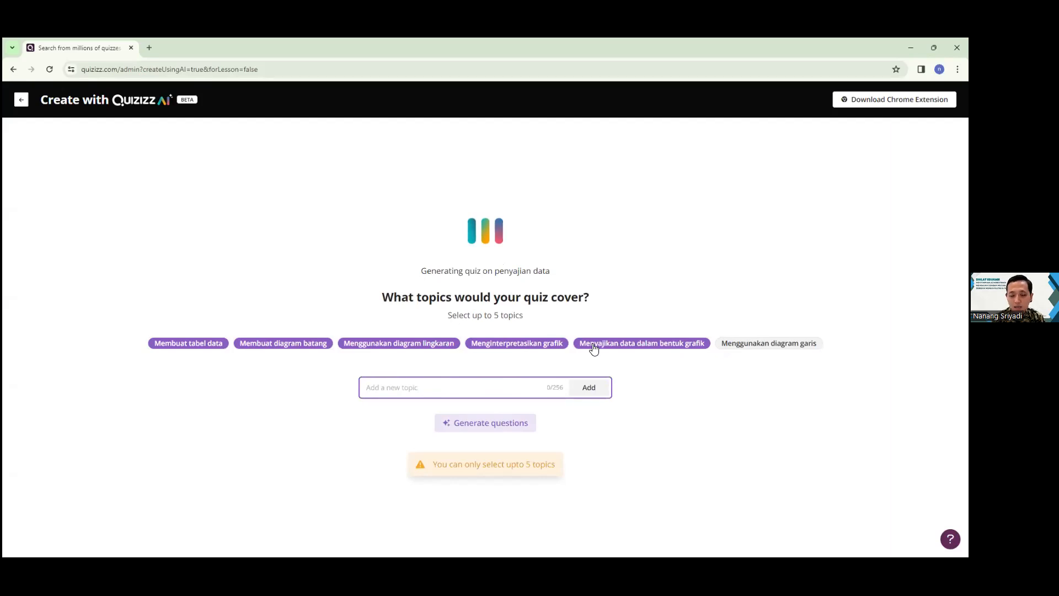
{"action": "left_click", "coordinate": [469, 429]}
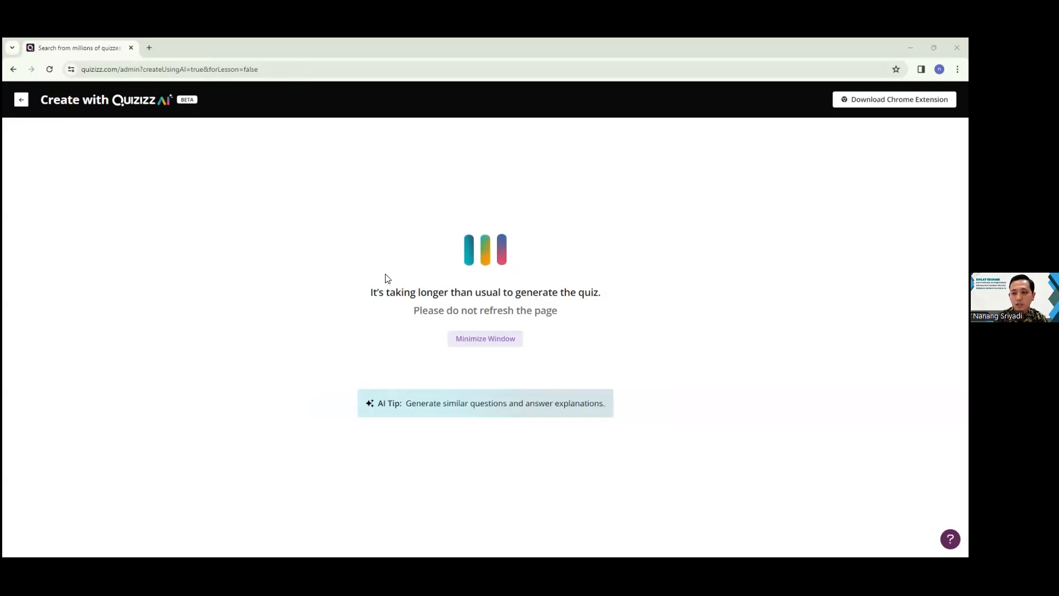
Step: Search Google in a new browser tab for "materi penyajian data kelas 7"
{"action": "left_click", "coordinate": [149, 48]}
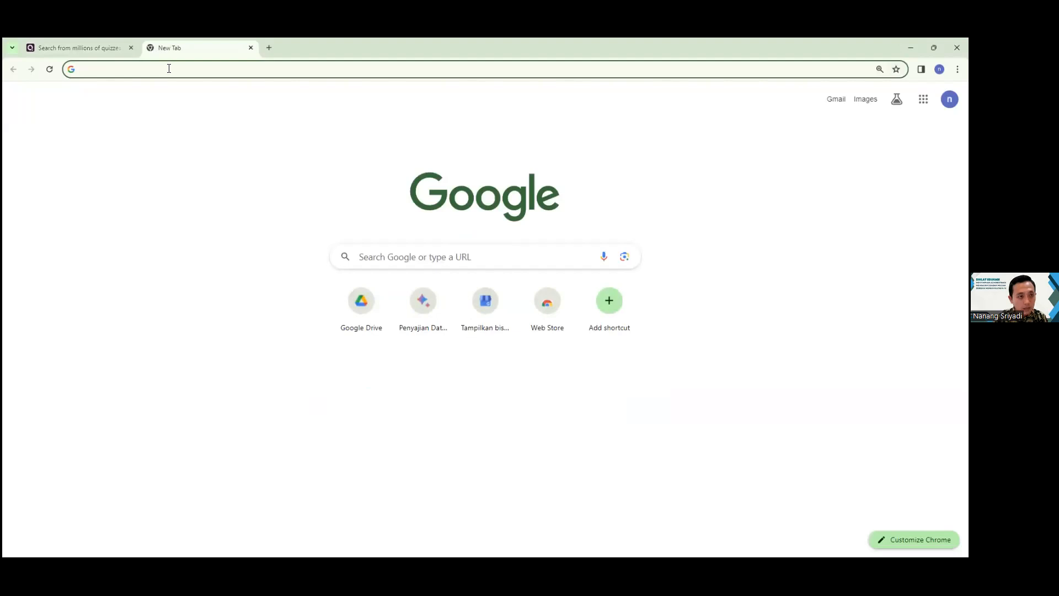
{"action": "type", "text": "materi po"}
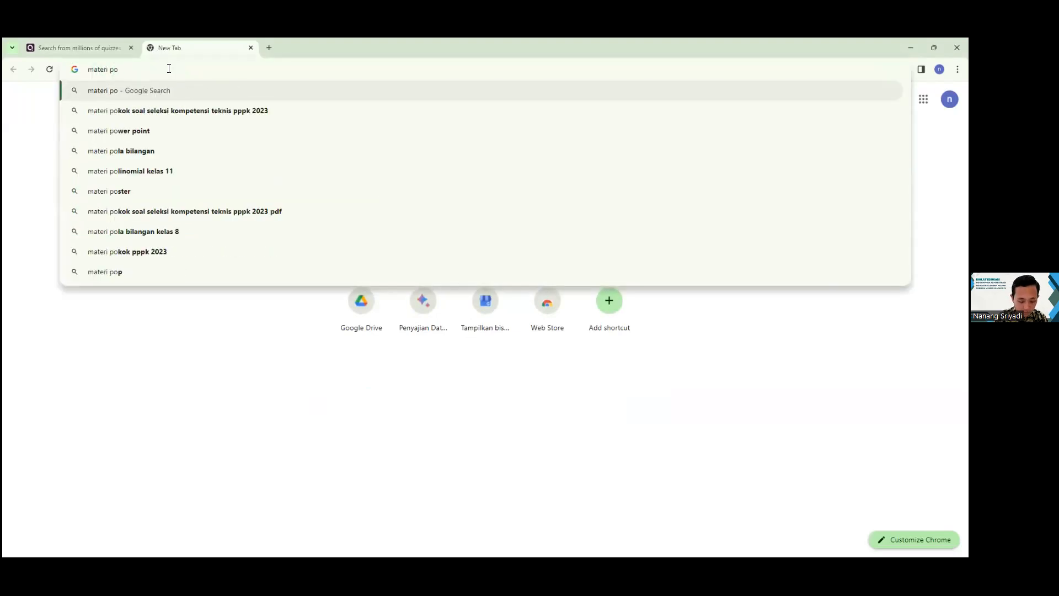
{"action": "key", "text": "BackSpace"}
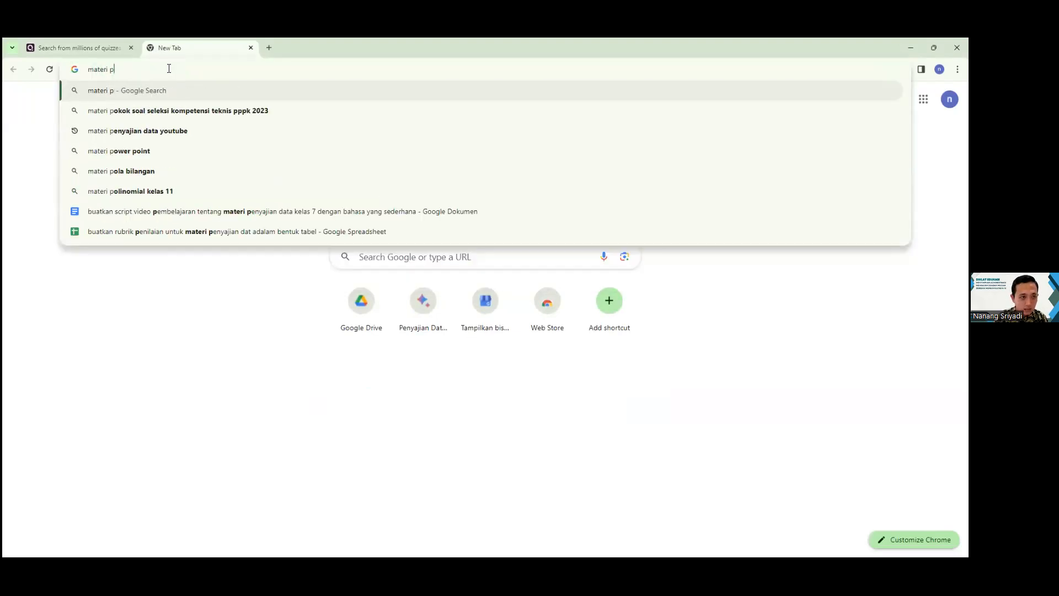
{"action": "type", "text": "enyajian "}
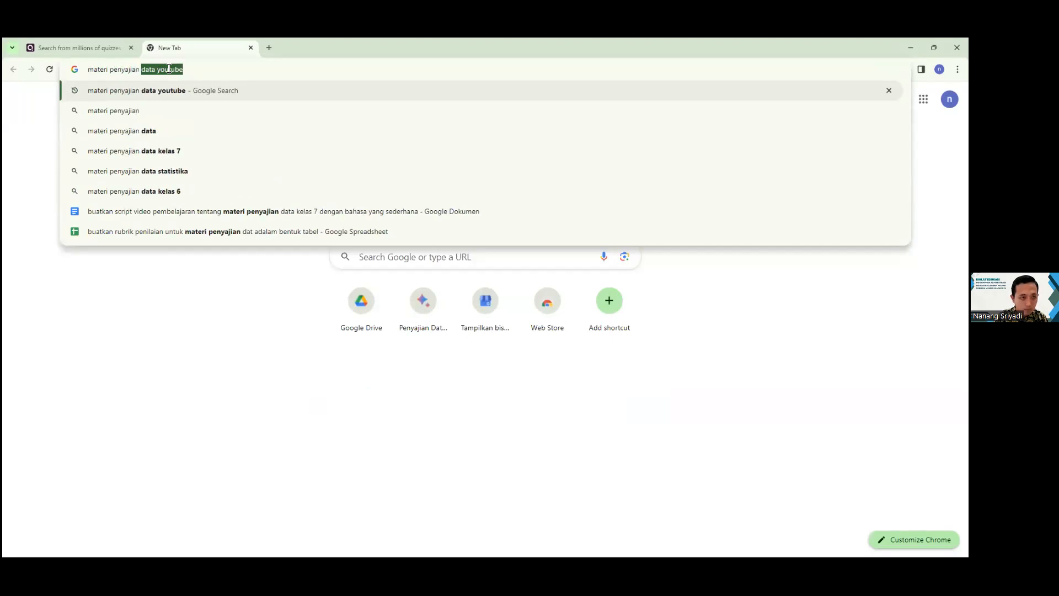
{"action": "type", "text": "data kelas 7"}
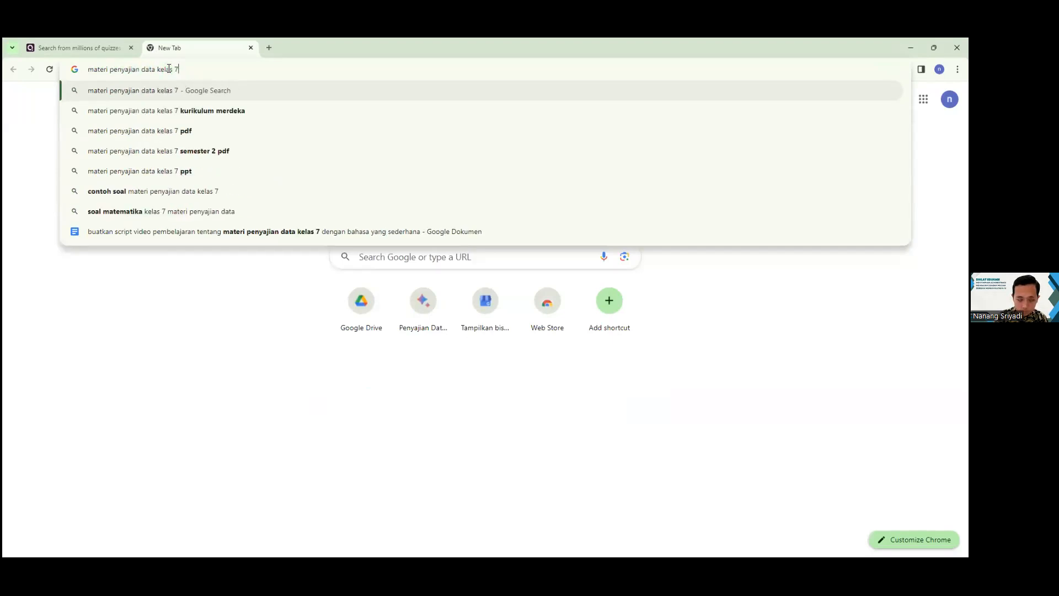
{"action": "key", "text": "Return"}
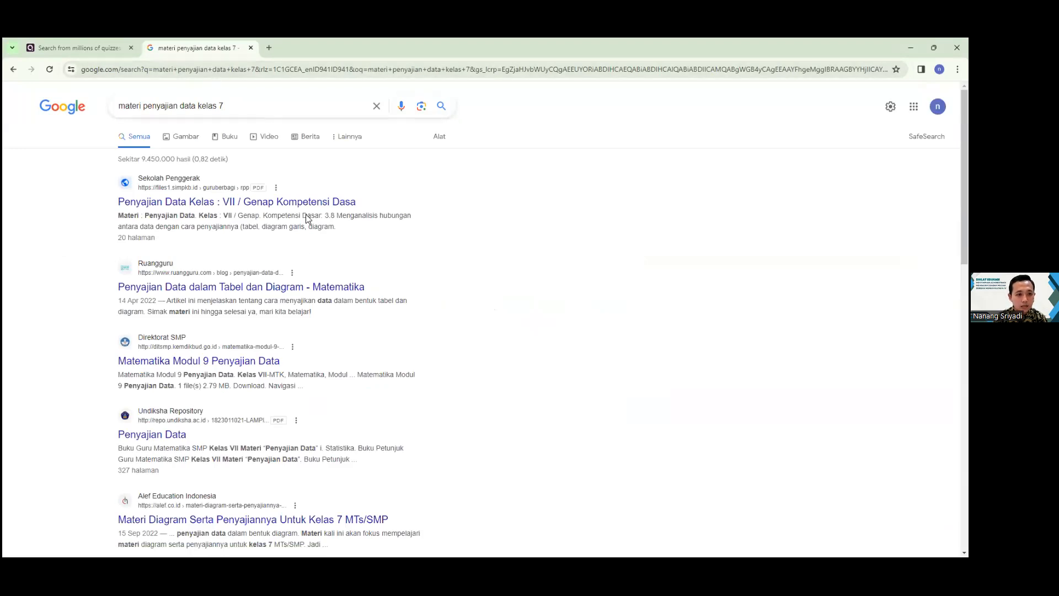
Step: Examine the search results for grade 7 data presentation material suitable as a web source for the quiz
{"action": "left_click", "coordinate": [181, 203]}
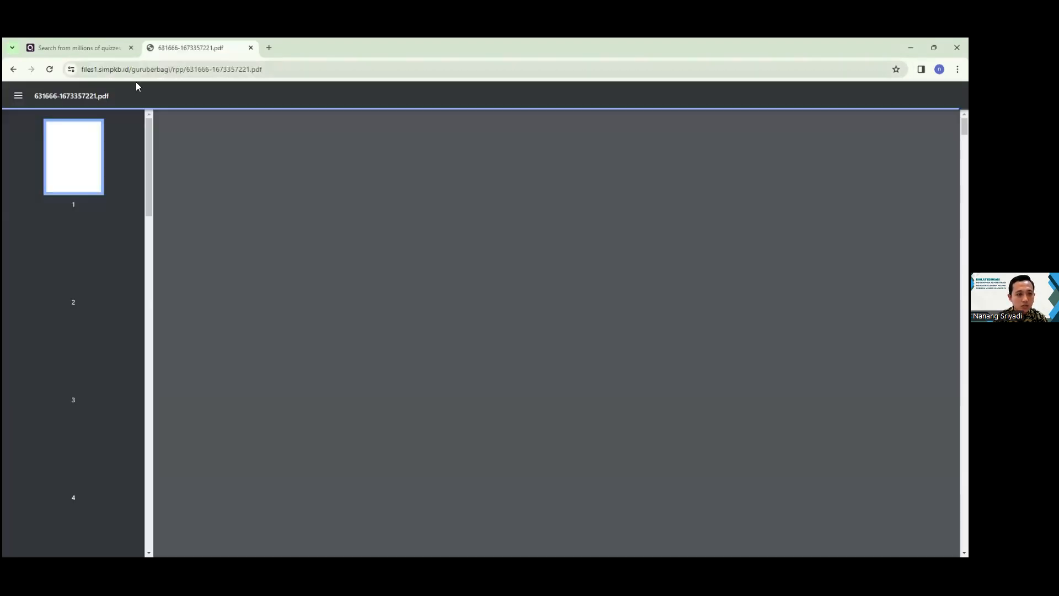
{"action": "left_click", "coordinate": [13, 69]}
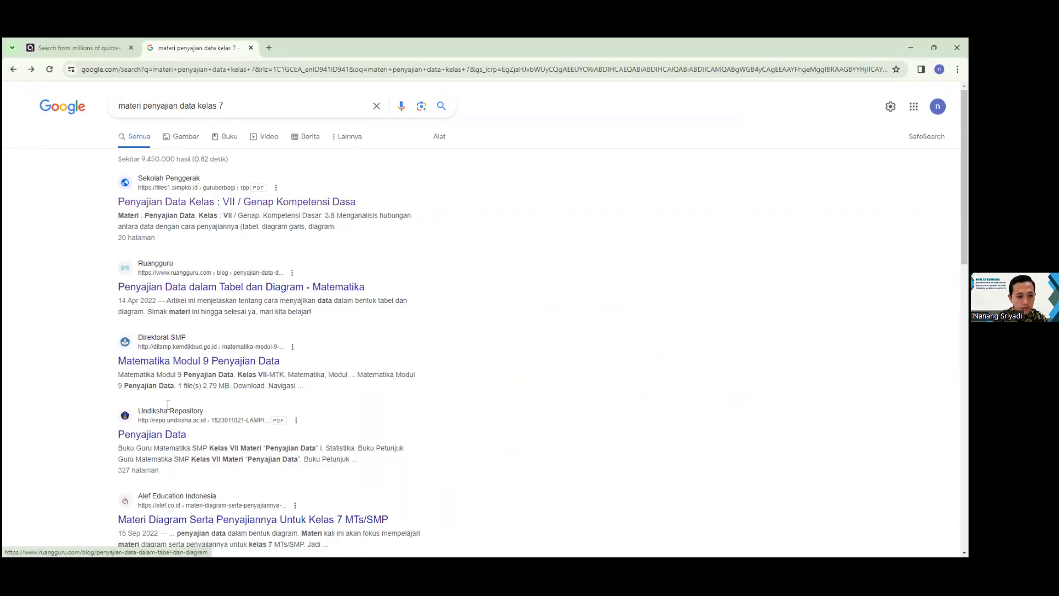
{"action": "scroll", "coordinate": [168, 405], "scroll_direction": "down", "scroll_amount": 5}
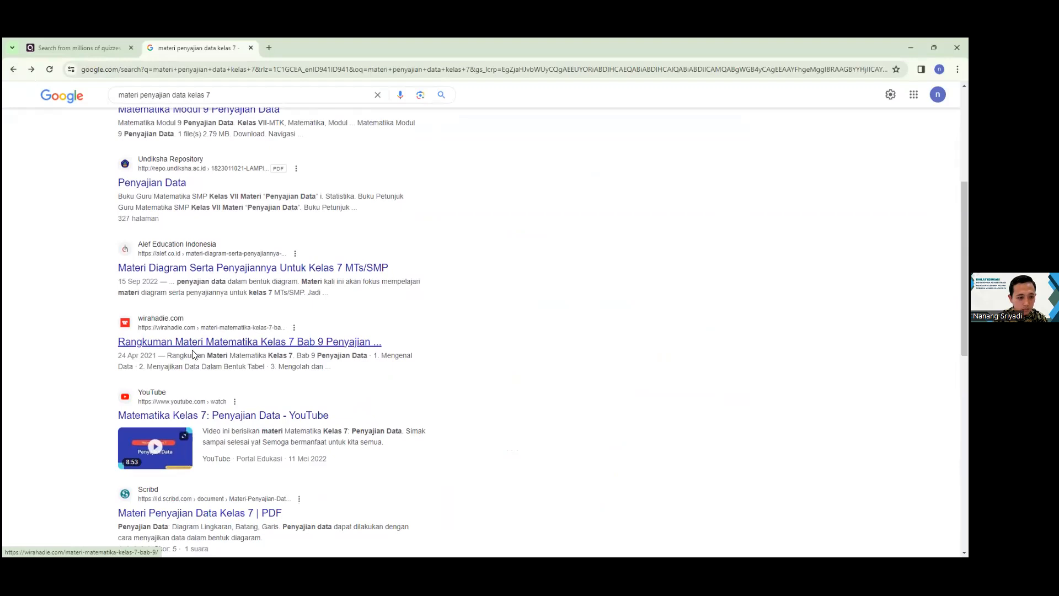
{"action": "scroll", "coordinate": [192, 354], "scroll_direction": "down", "scroll_amount": 4}
{"action": "scroll", "coordinate": [204, 505], "scroll_direction": "down", "scroll_amount": 5}
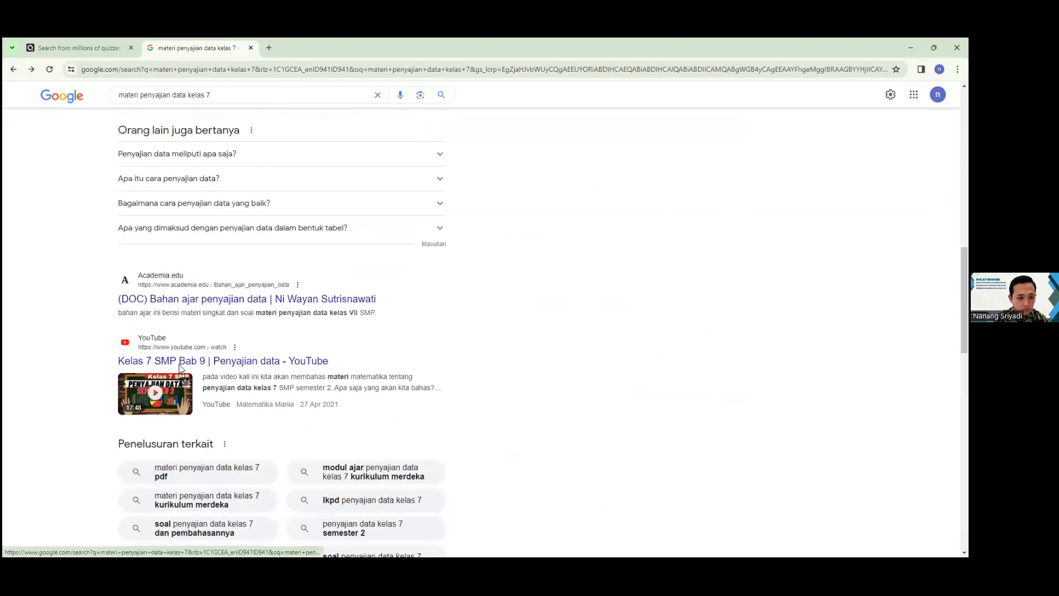
{"action": "left_click", "coordinate": [15, 68]}
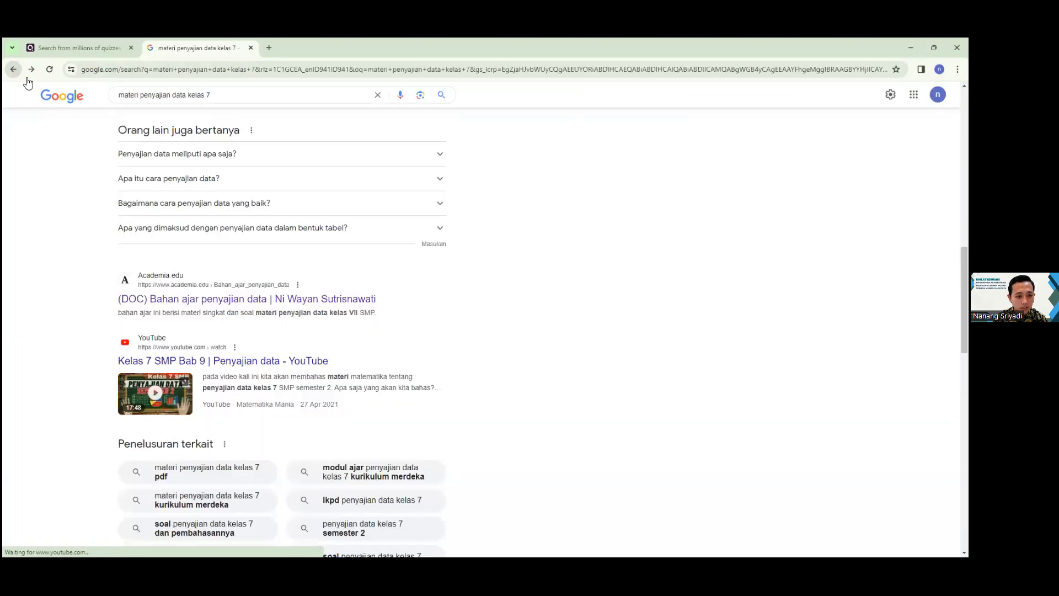
{"action": "scroll", "coordinate": [262, 457], "scroll_direction": "down", "scroll_amount": 3}
{"action": "scroll", "coordinate": [220, 453], "scroll_direction": "up", "scroll_amount": 10}
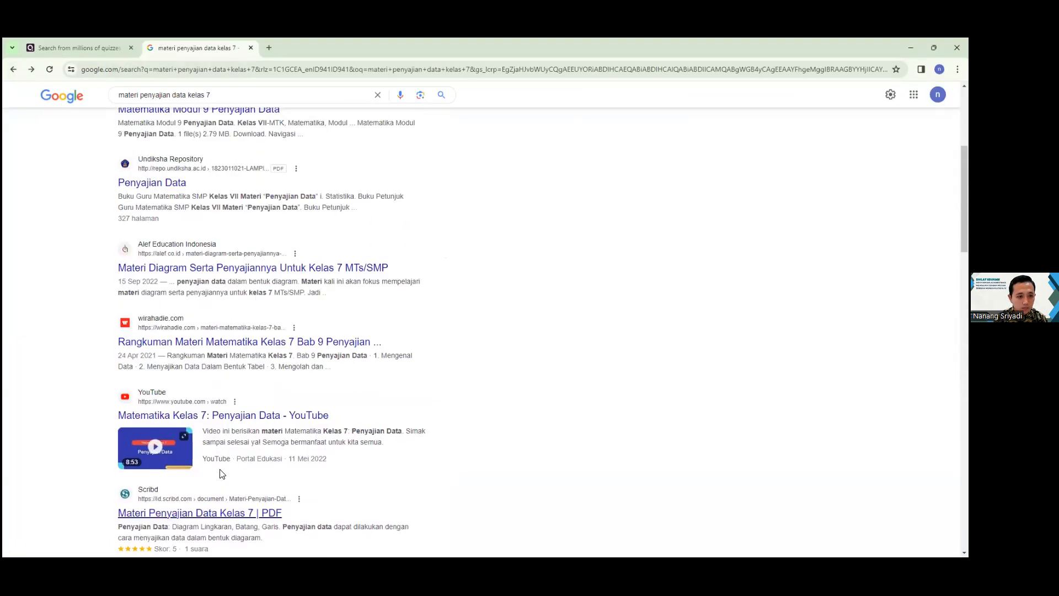
{"action": "scroll", "coordinate": [157, 282], "scroll_direction": "up", "scroll_amount": 3}
Step: Open the Ruangguru article "Penyajian Data dalam Tabel dan Diagram" and copy its web address
{"action": "left_click", "coordinate": [161, 287]}
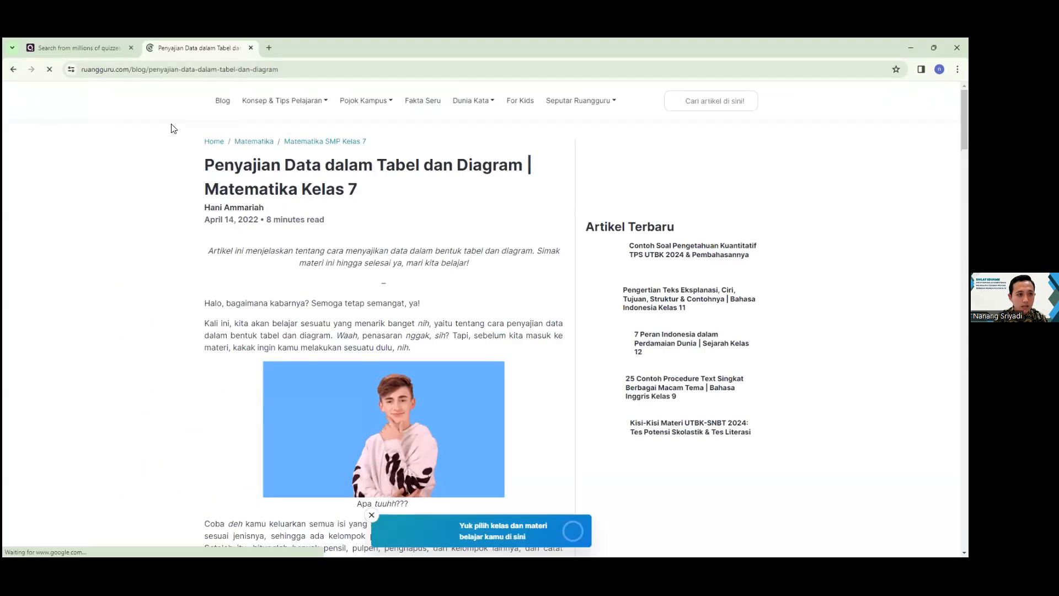
{"action": "left_click", "coordinate": [237, 65]}
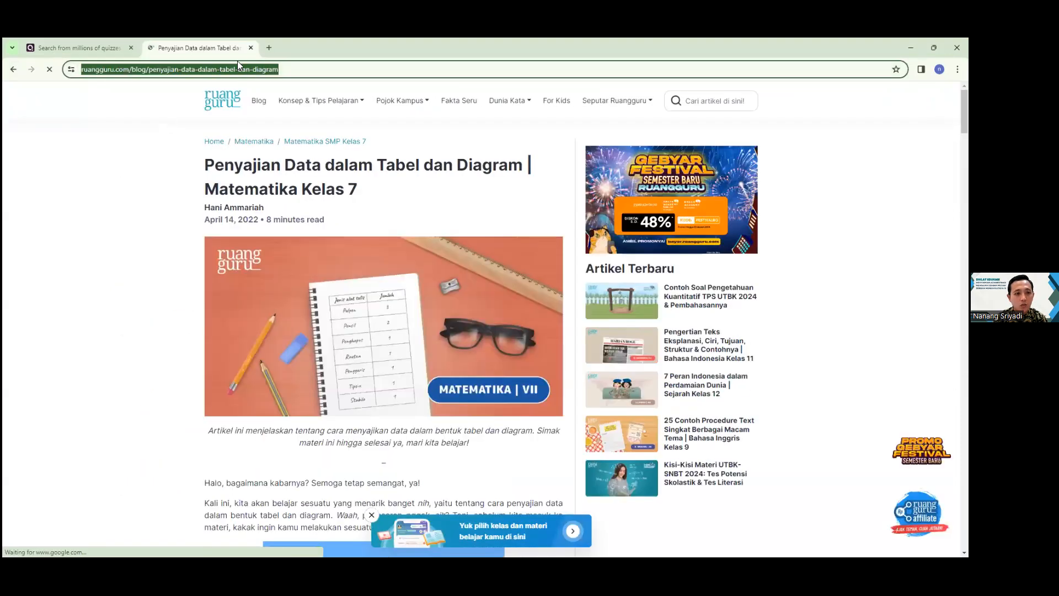
{"action": "right_click", "coordinate": [237, 64]}
{"action": "left_click", "coordinate": [272, 156]}
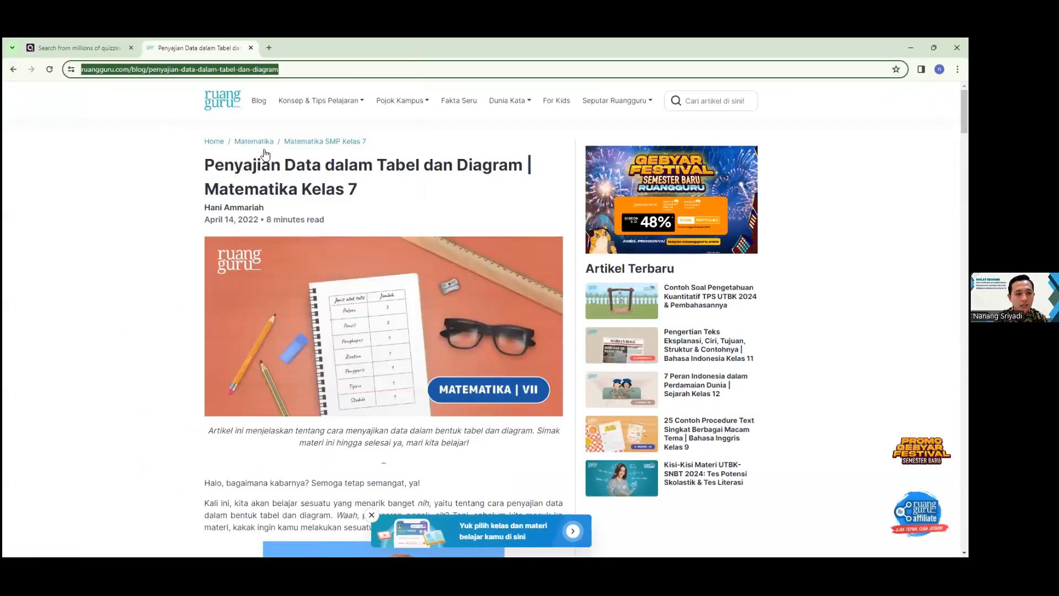
Step: Return to Quizizz AI, reload the generator, and enter the topic "penyajian data" with Grade 7 and 5 questions
{"action": "left_click", "coordinate": [101, 43]}
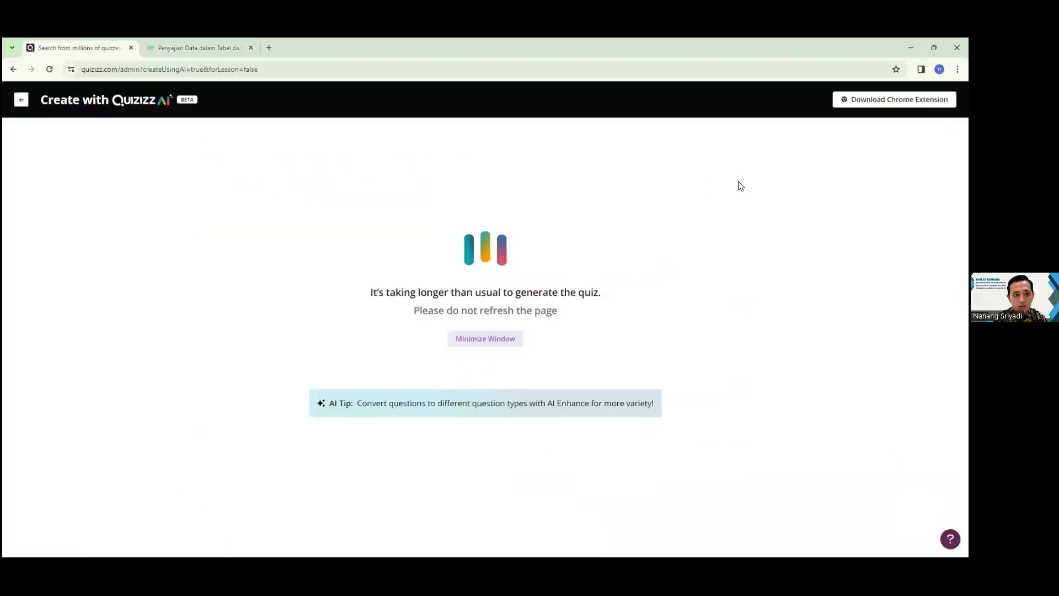
{"action": "left_click", "coordinate": [49, 70]}
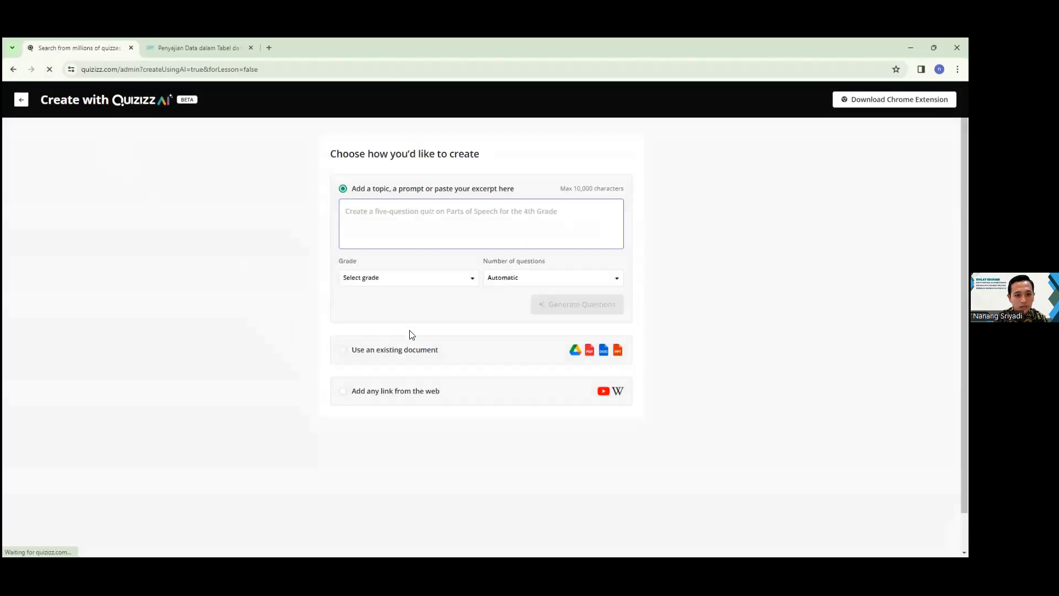
{"action": "left_click", "coordinate": [362, 222]}
{"action": "type", "text": "p"}
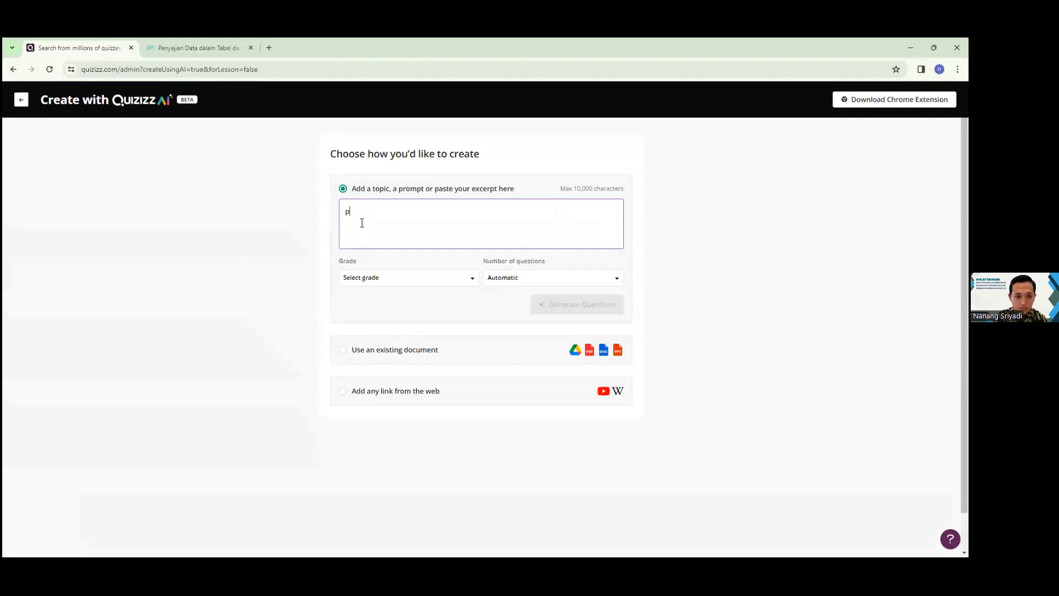
{"action": "left_click", "coordinate": [369, 277]}
{"action": "scroll", "coordinate": [373, 257], "scroll_direction": "down", "scroll_amount": 3}
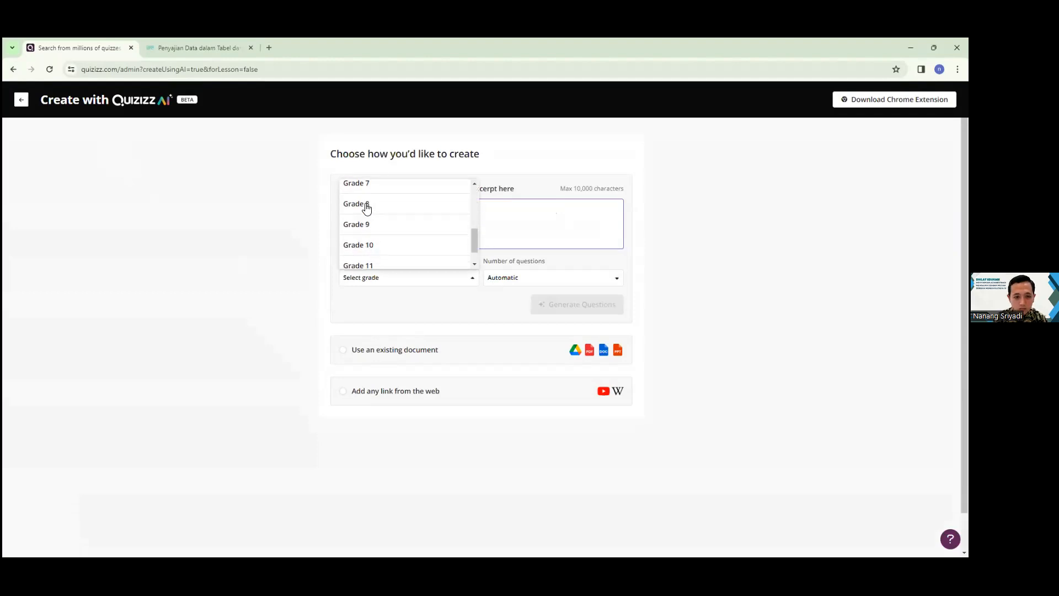
{"action": "scroll", "coordinate": [366, 207], "scroll_direction": "up", "scroll_amount": 1}
{"action": "left_click", "coordinate": [362, 234]}
{"action": "left_click", "coordinate": [504, 278]}
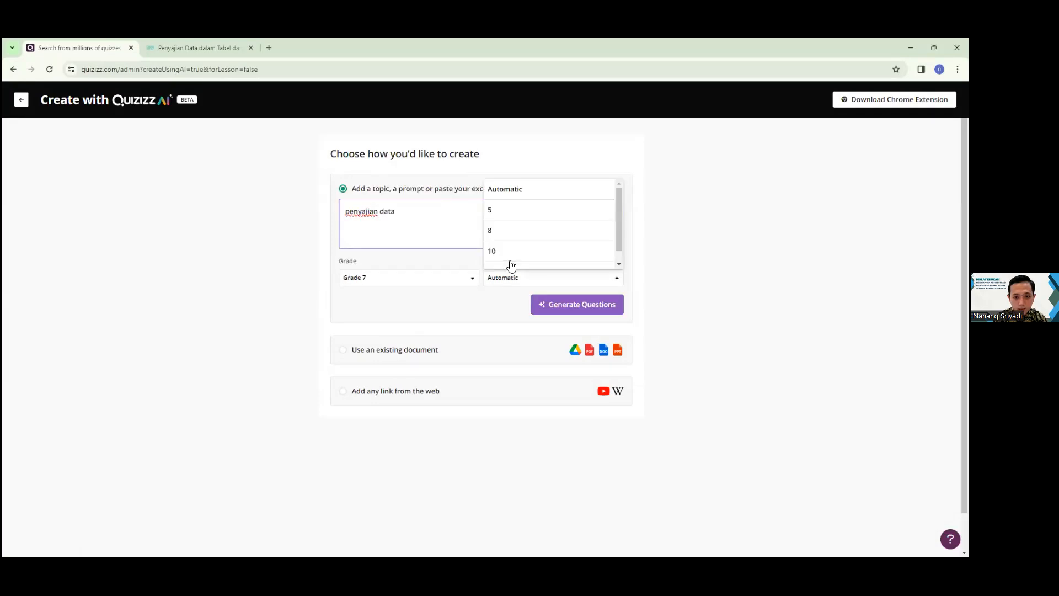
{"action": "left_click", "coordinate": [490, 211]}
Step: Generate the quiz questions covering the topics "Membuat tabel data" and "Membuat diagram batang"
{"action": "left_click", "coordinate": [577, 310]}
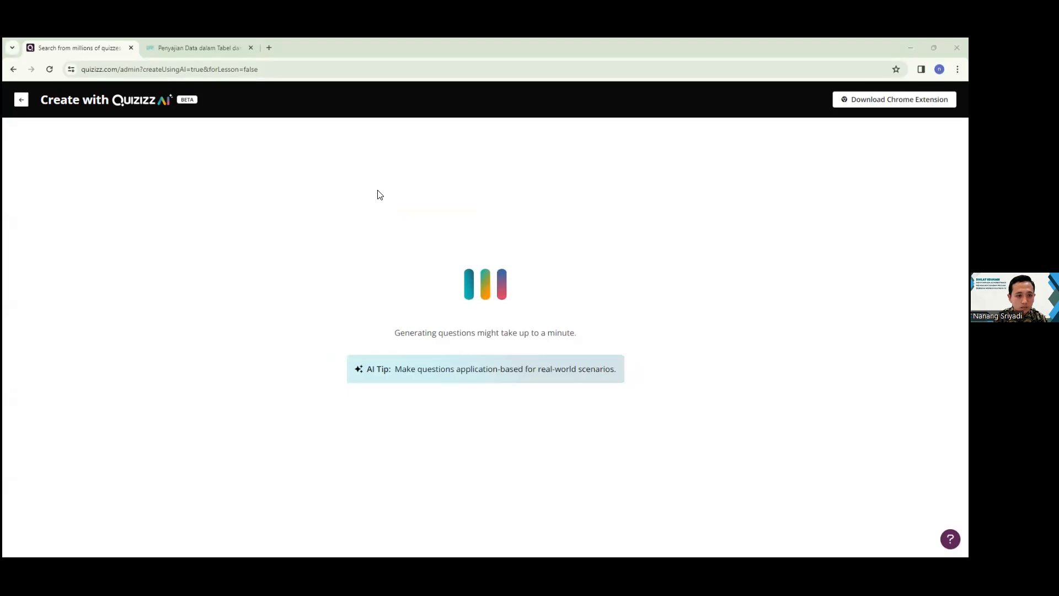
{"action": "left_click", "coordinate": [189, 343]}
{"action": "left_click", "coordinate": [288, 344]}
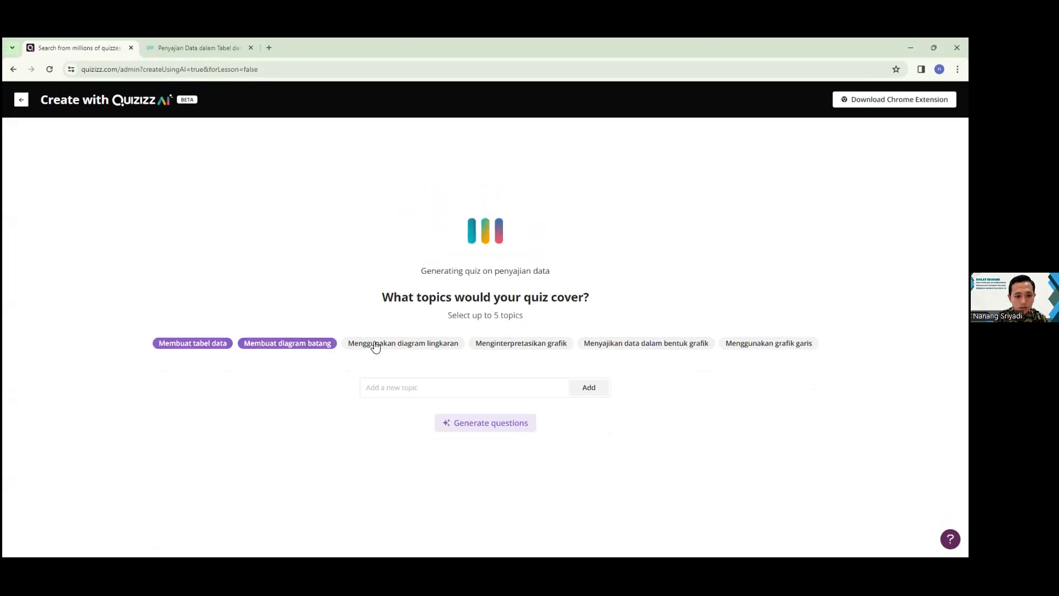
{"action": "left_click", "coordinate": [496, 424]}
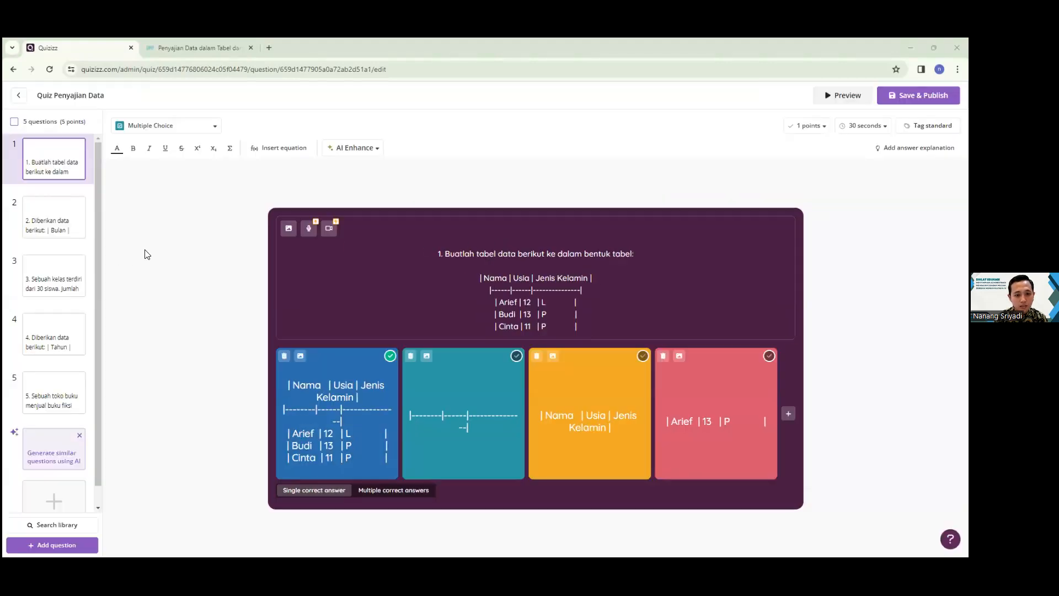
Step: Review the first three generated quiz questions with their answer options and marked correct answers
{"action": "left_click", "coordinate": [56, 224]}
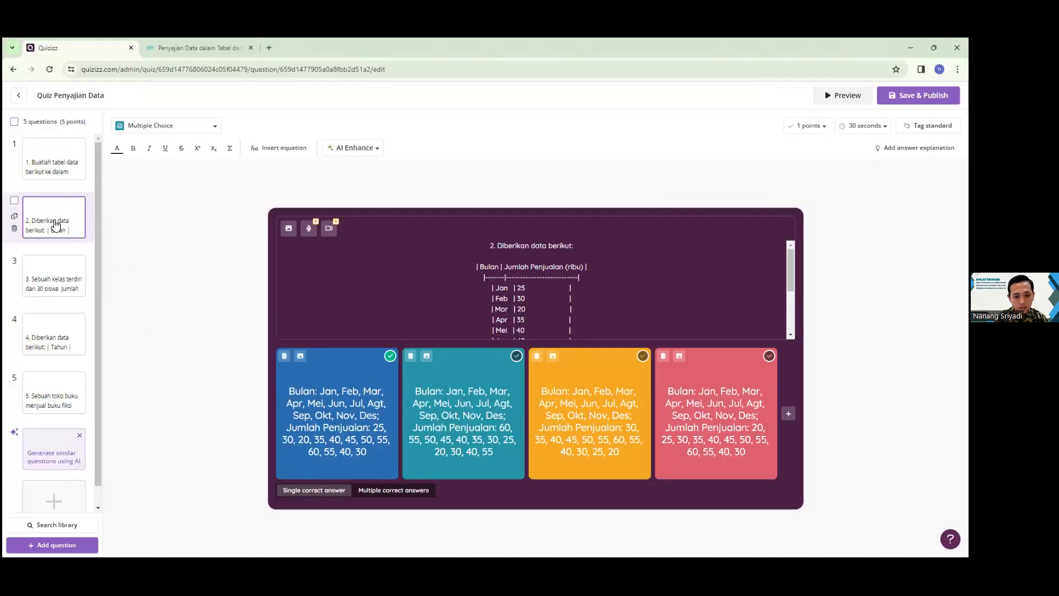
{"action": "left_click", "coordinate": [59, 165]}
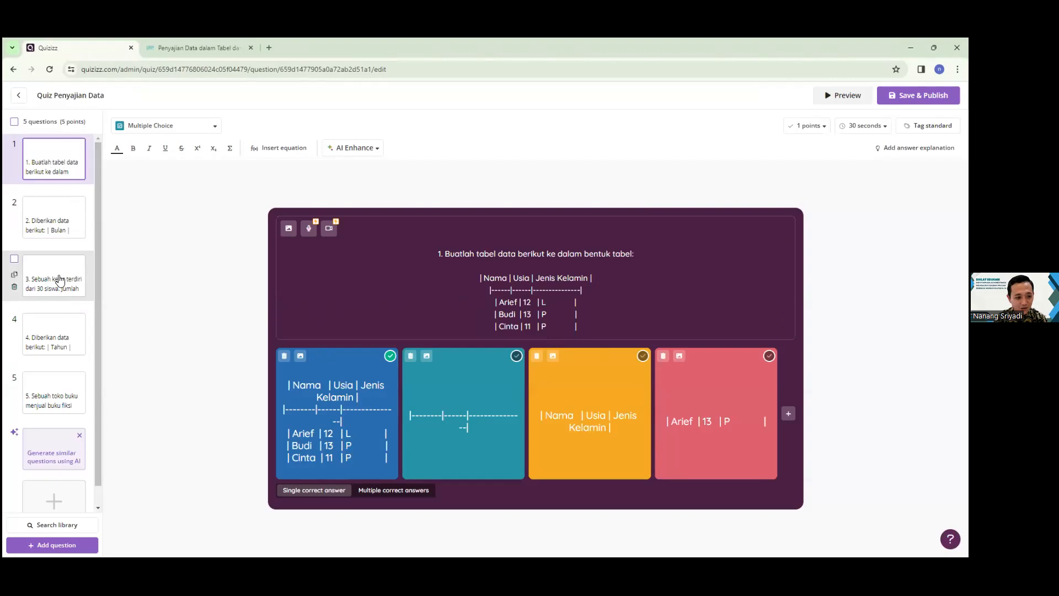
{"action": "left_click", "coordinate": [57, 229]}
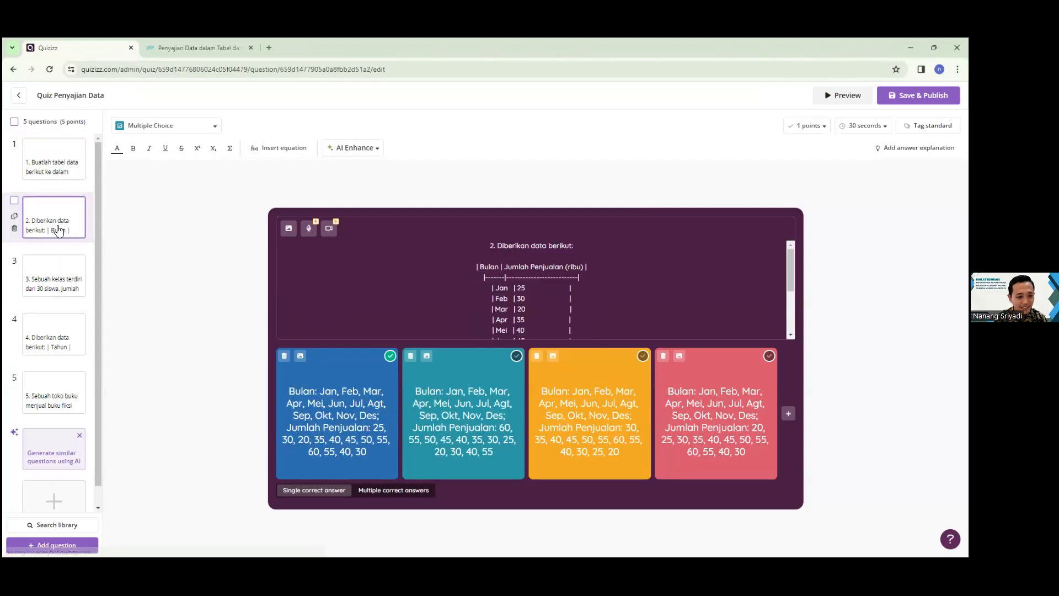
{"action": "left_click", "coordinate": [59, 292]}
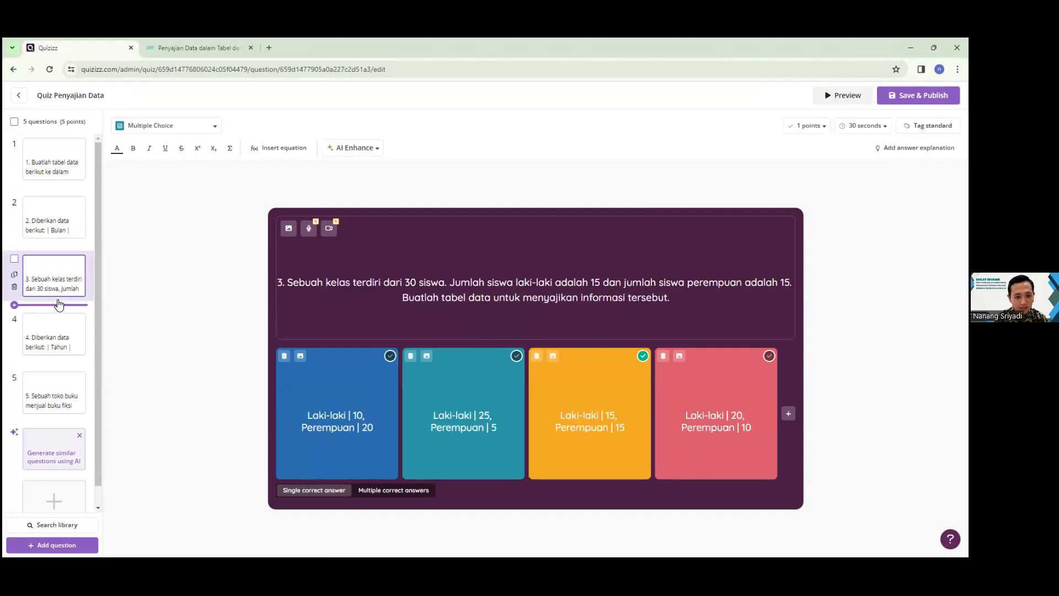
Step: Review generated questions 4 and 5 with their answer options and marked correct answers
{"action": "left_click", "coordinate": [64, 338]}
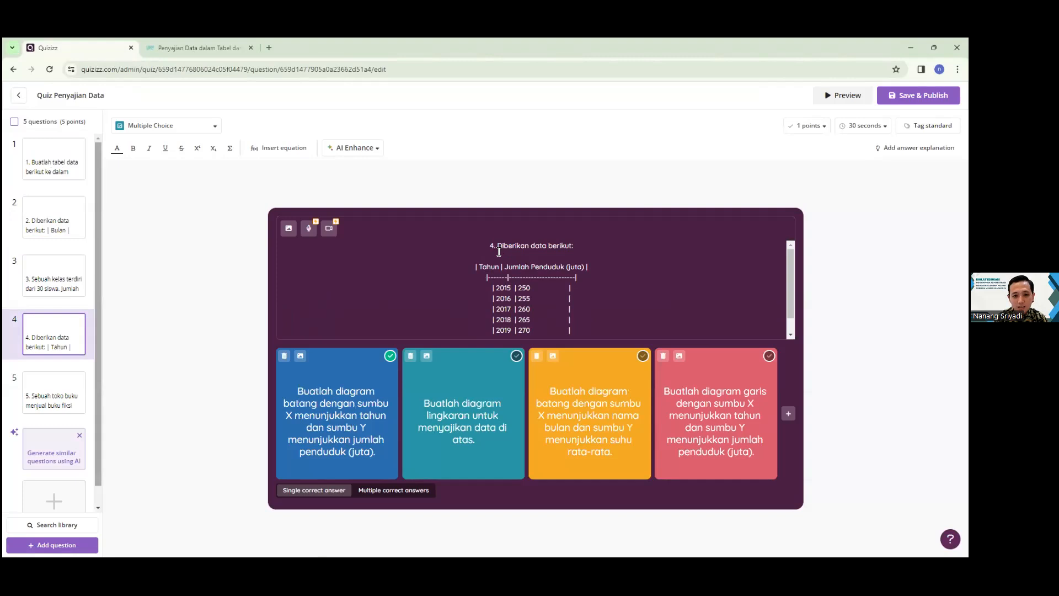
{"action": "left_click", "coordinate": [54, 398]}
{"action": "left_click", "coordinate": [55, 458]}
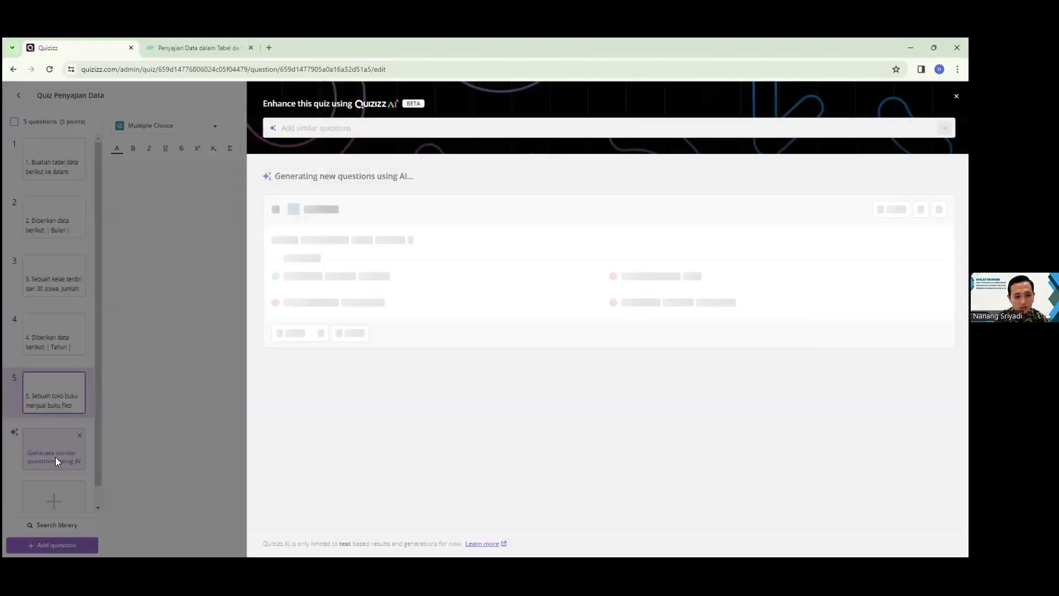
{"action": "left_click", "coordinate": [180, 234]}
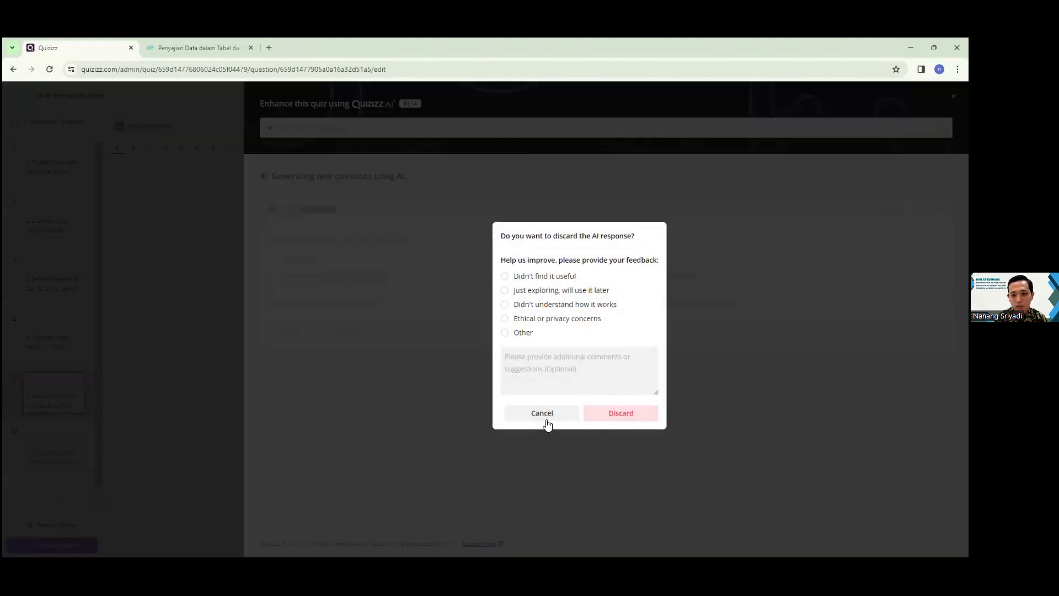
{"action": "left_click", "coordinate": [530, 413]}
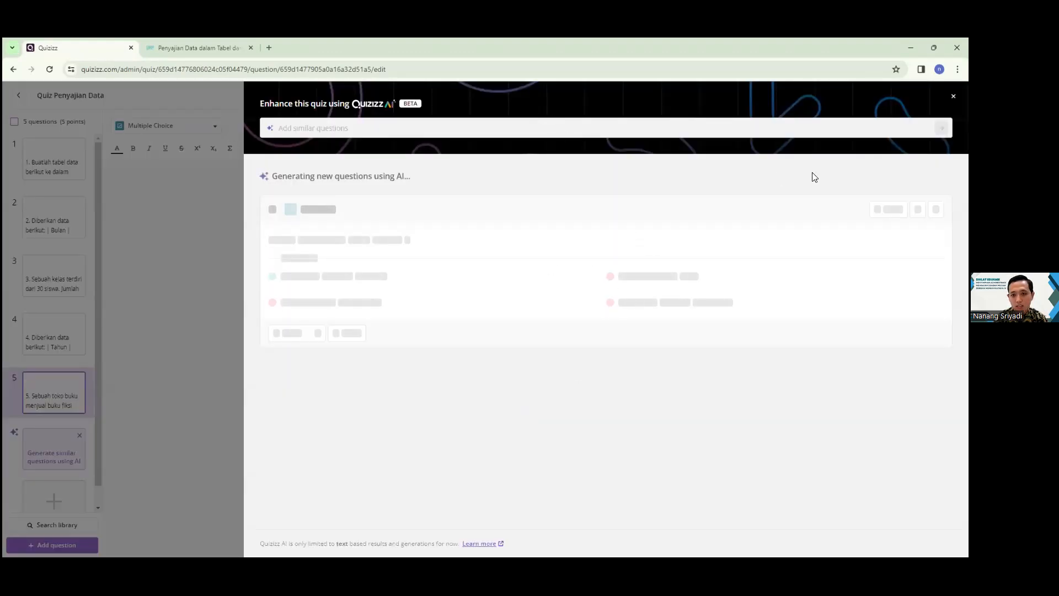
{"action": "left_click", "coordinate": [186, 244]}
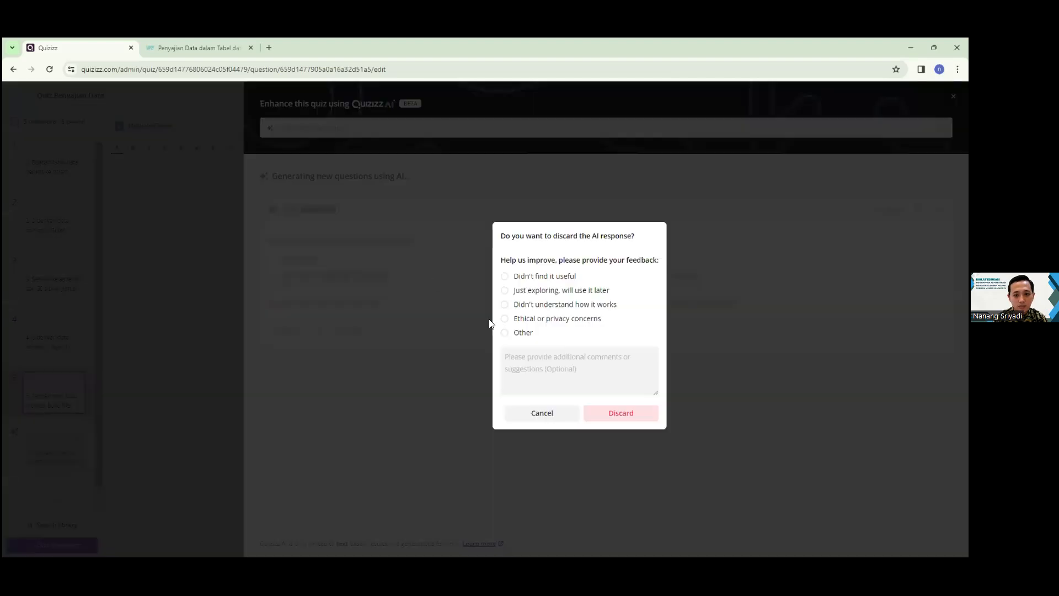
{"action": "left_click", "coordinate": [621, 413]}
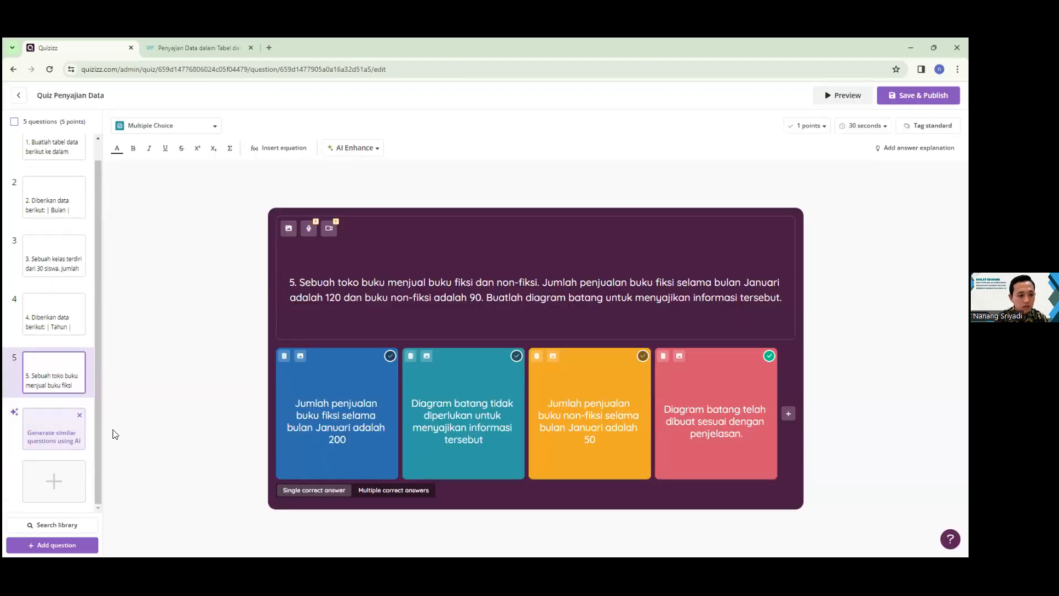
Step: Recheck all five questions of the quiz in order, and save and publish the quiz
{"action": "left_click", "coordinate": [54, 160]}
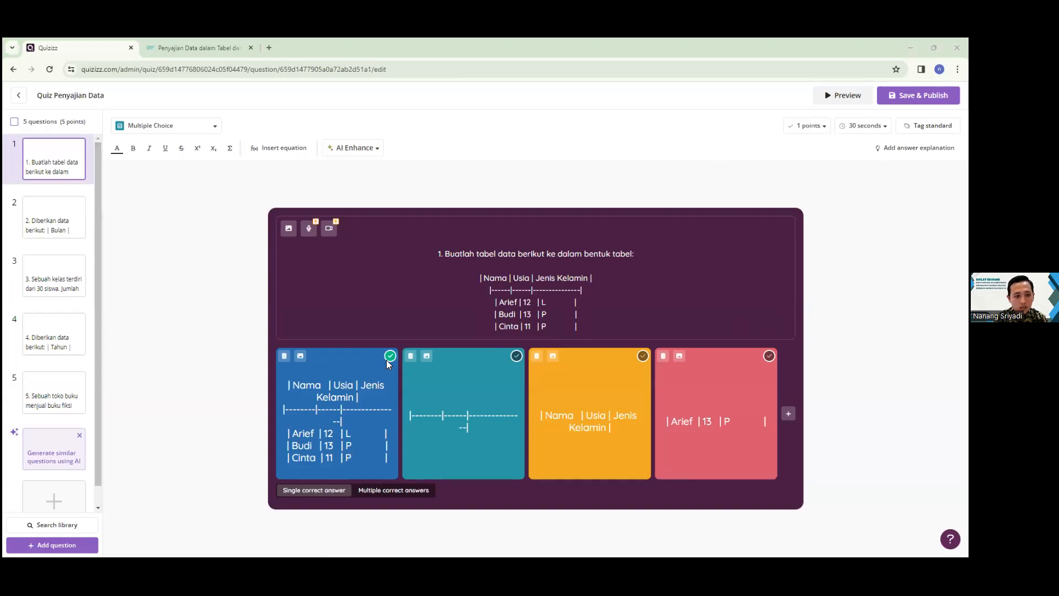
{"action": "left_click", "coordinate": [48, 217]}
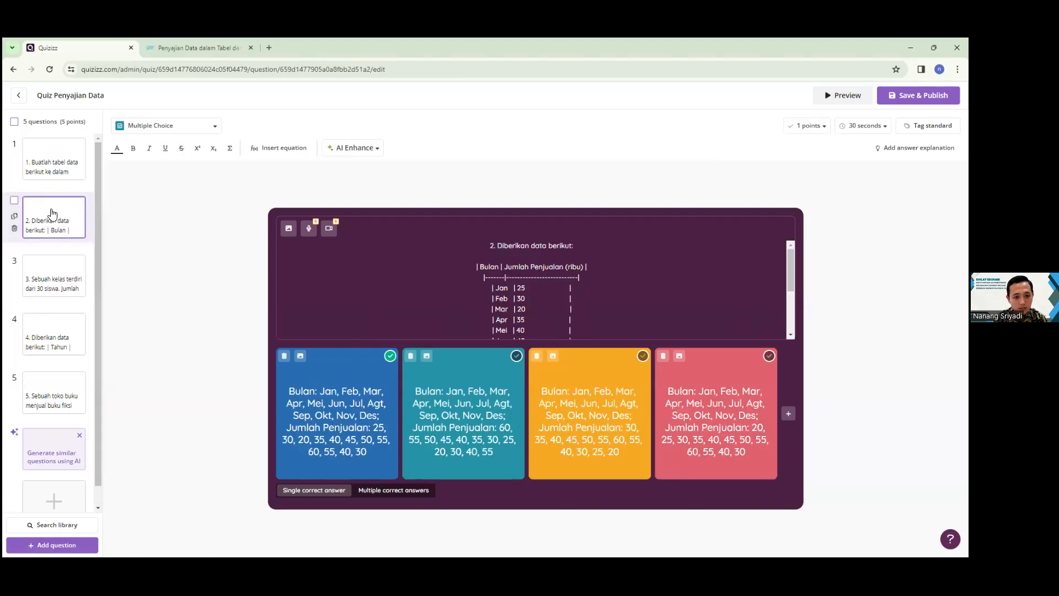
{"action": "left_click", "coordinate": [68, 282]}
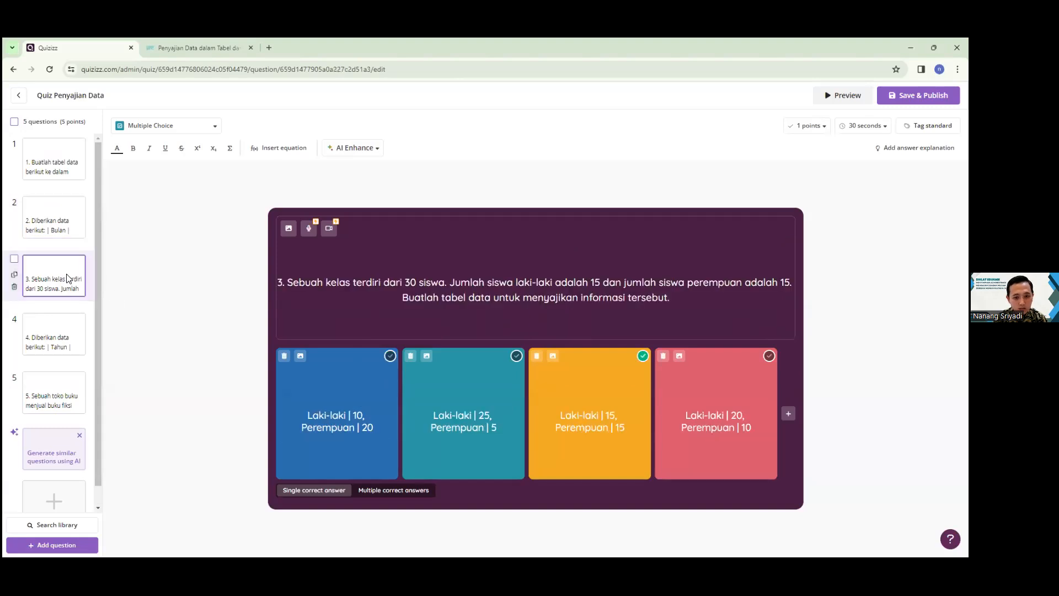
{"action": "left_click", "coordinate": [65, 328]}
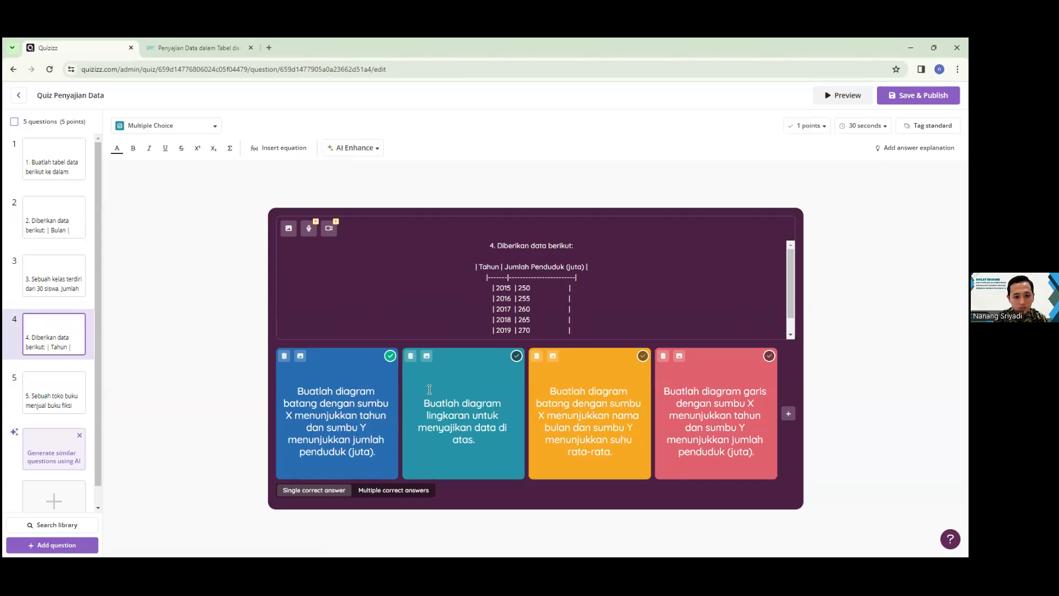
{"action": "left_click", "coordinate": [42, 395]}
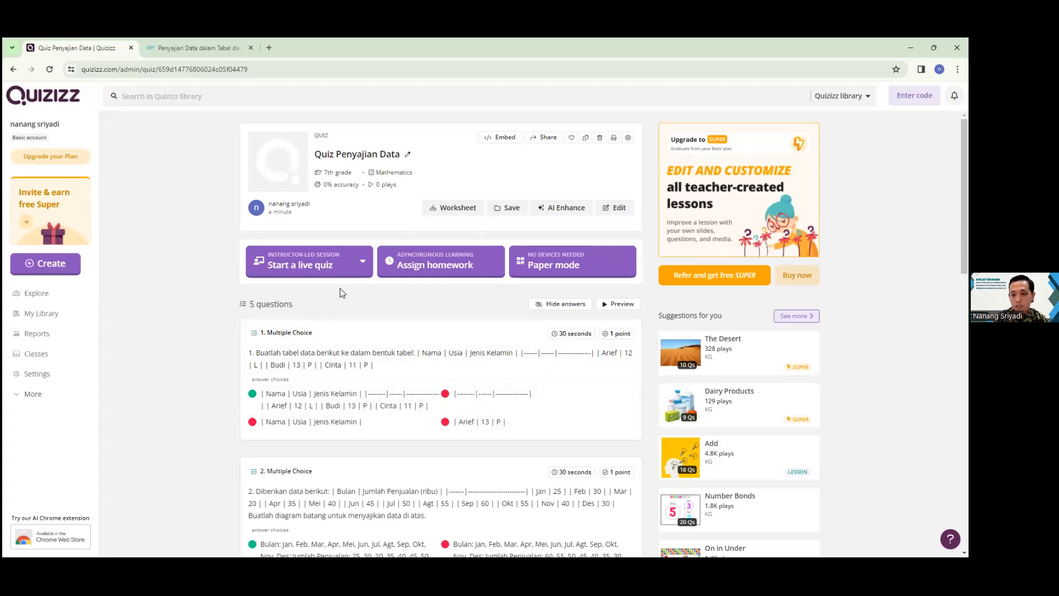
Step: Host the quiz as a live Classic session in Classic Default mode and copy the join link for participants
{"action": "left_click", "coordinate": [359, 267]}
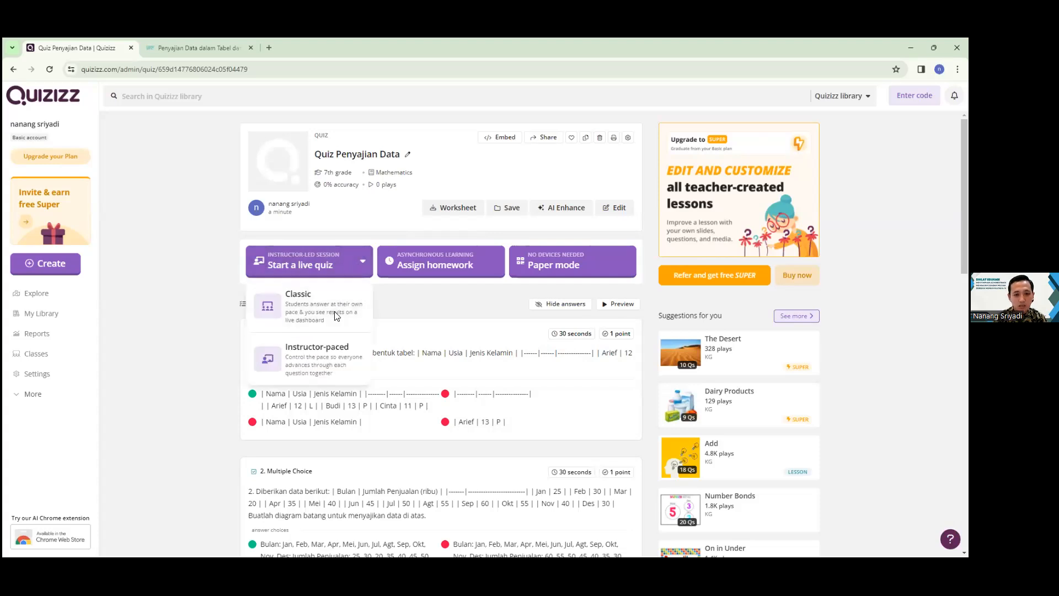
{"action": "left_click", "coordinate": [303, 300]}
{"action": "scroll", "coordinate": [505, 372], "scroll_direction": "down", "scroll_amount": 4}
{"action": "scroll", "coordinate": [497, 375], "scroll_direction": "up", "scroll_amount": 4}
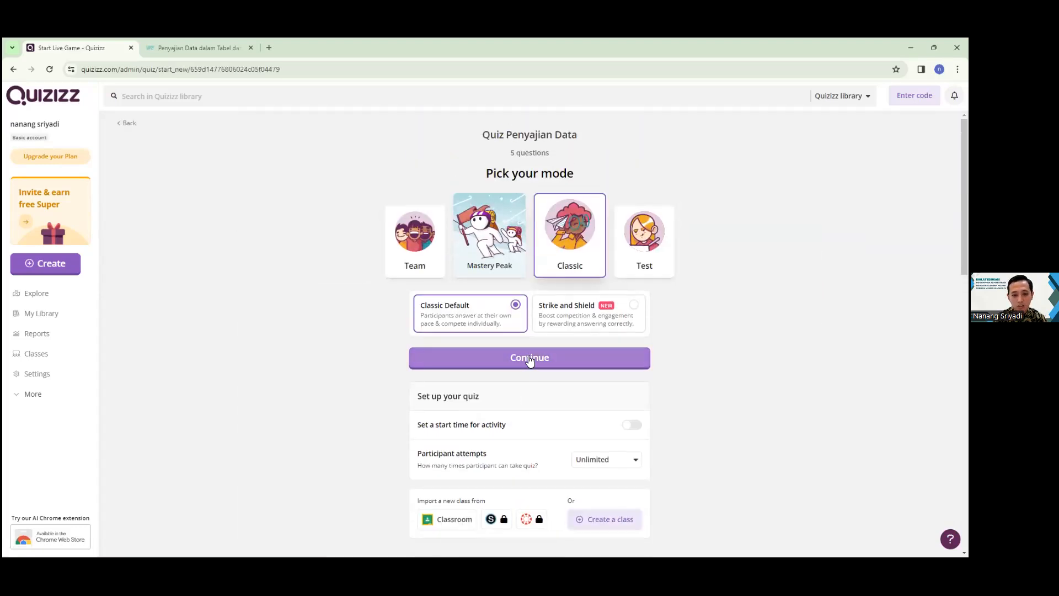
{"action": "left_click", "coordinate": [529, 358]}
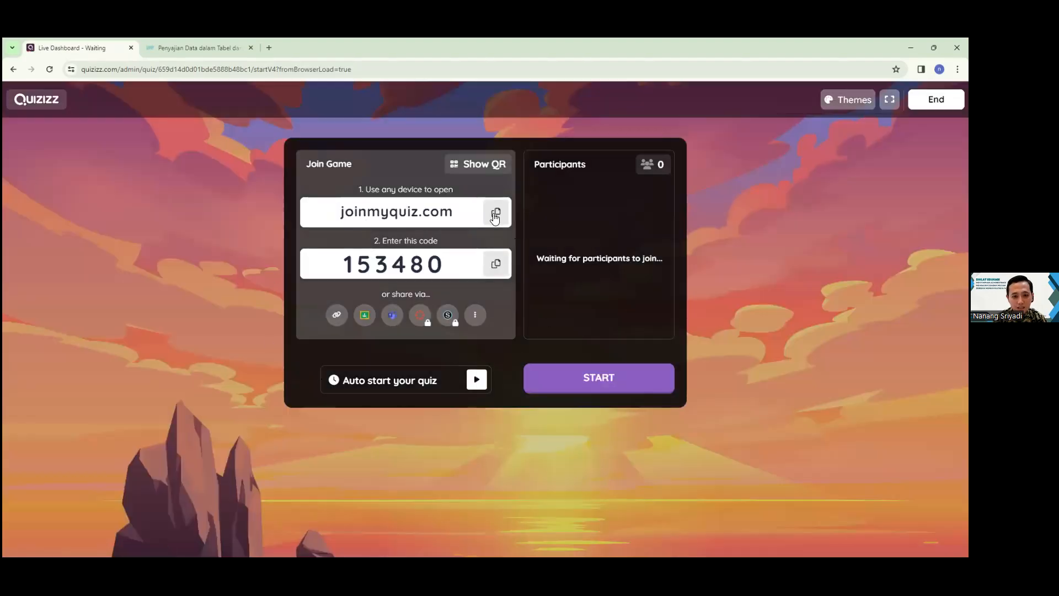
{"action": "left_click", "coordinate": [337, 315]}
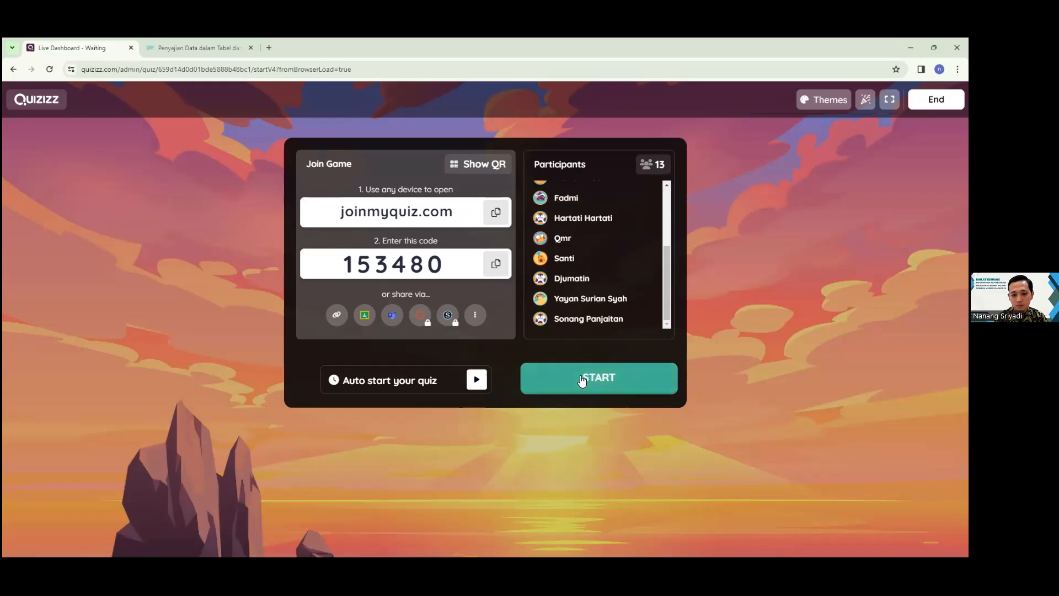
Step: Start the live quiz for the joined participants and mute the game sound
{"action": "left_click", "coordinate": [582, 379]}
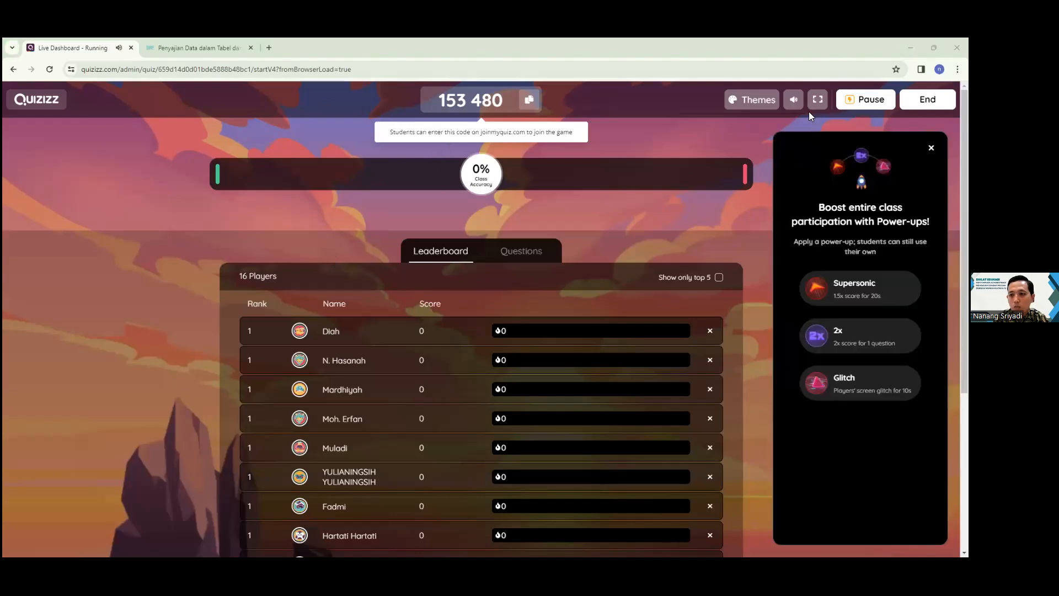
{"action": "mouse_move", "coordinate": [793, 103]}
{"action": "left_click", "coordinate": [801, 135]}
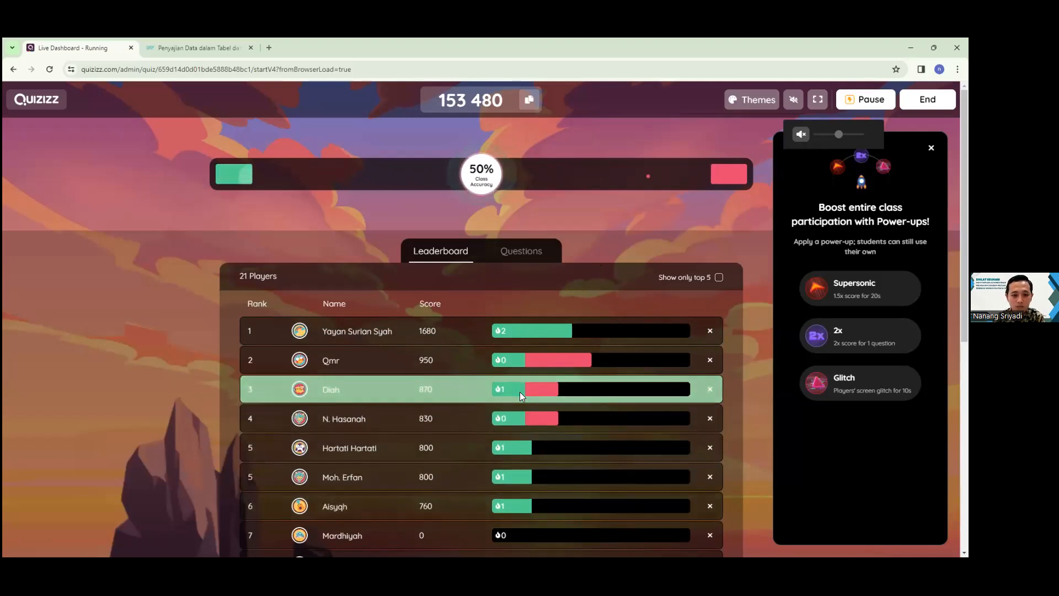
Step: Examine the correct and incorrect answer statistics of all five questions in the running quiz
{"action": "scroll", "coordinate": [520, 293], "scroll_direction": "down", "scroll_amount": 1}
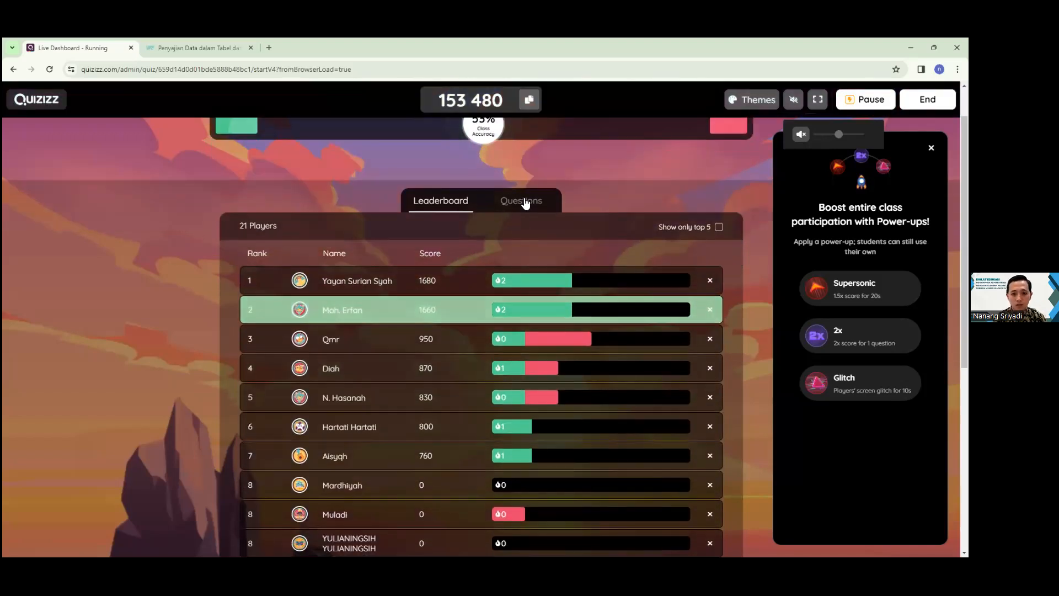
{"action": "left_click", "coordinate": [524, 202]}
{"action": "scroll", "coordinate": [419, 389], "scroll_direction": "down", "scroll_amount": 4}
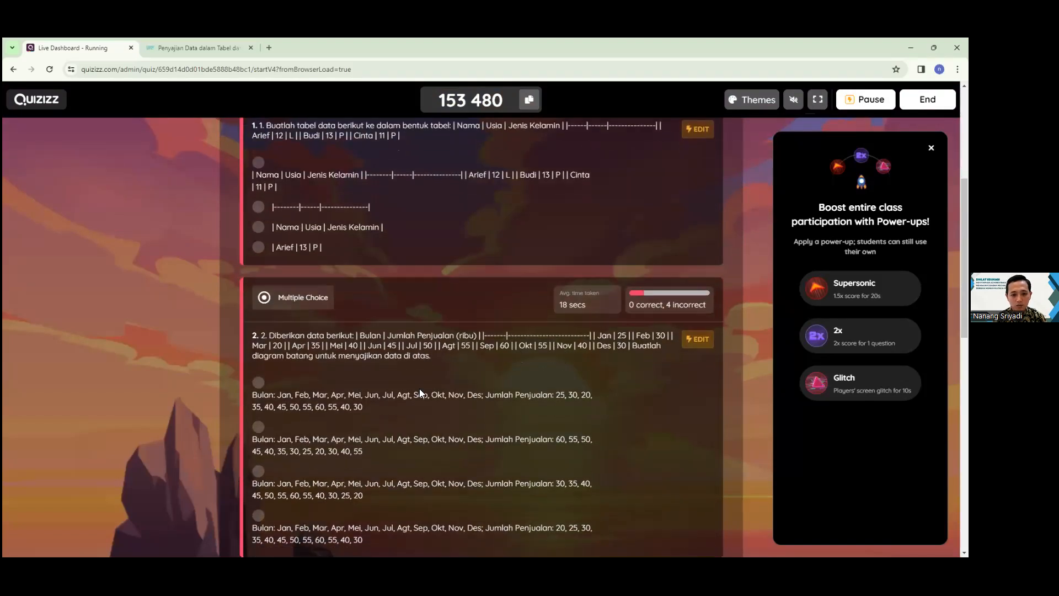
{"action": "scroll", "coordinate": [419, 389], "scroll_direction": "down", "scroll_amount": 10}
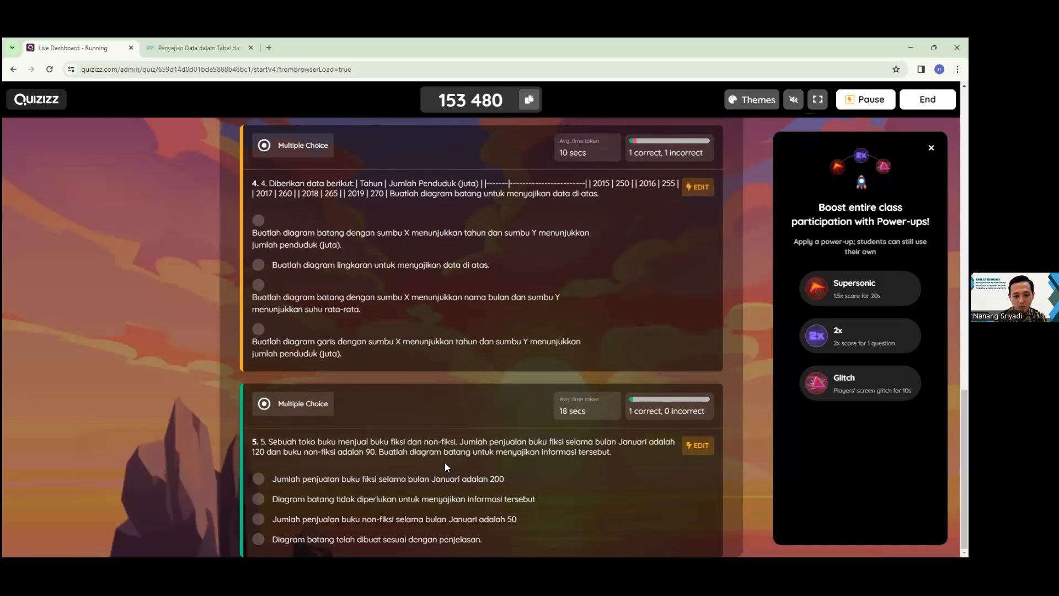
{"action": "scroll", "coordinate": [445, 462], "scroll_direction": "up", "scroll_amount": 3}
{"action": "scroll", "coordinate": [445, 458], "scroll_direction": "up", "scroll_amount": 12}
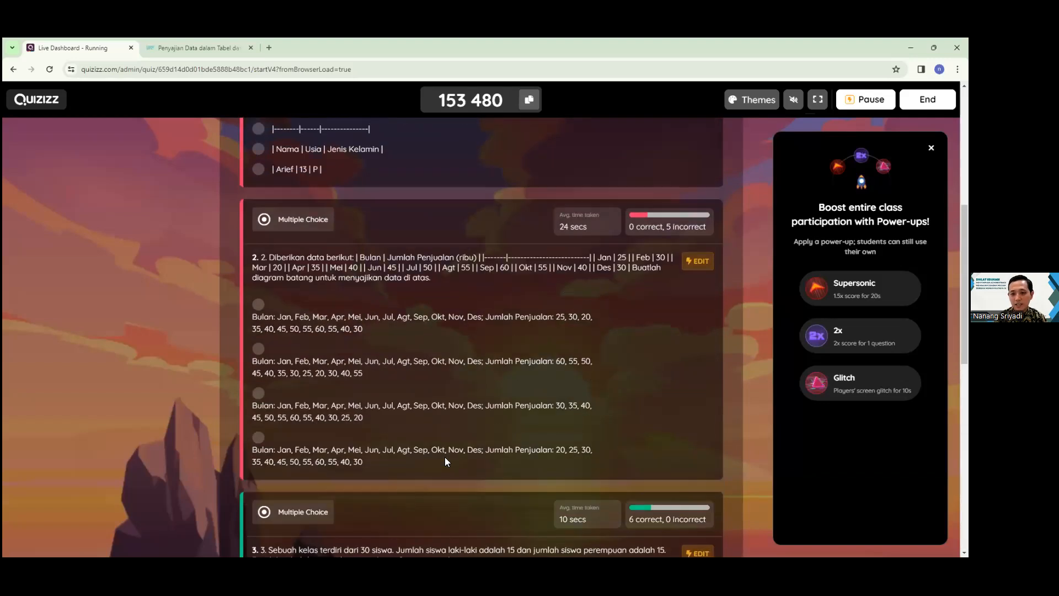
Step: Return to the leaderboard and examine the ranking and scores of all participants
{"action": "left_click", "coordinate": [424, 258]}
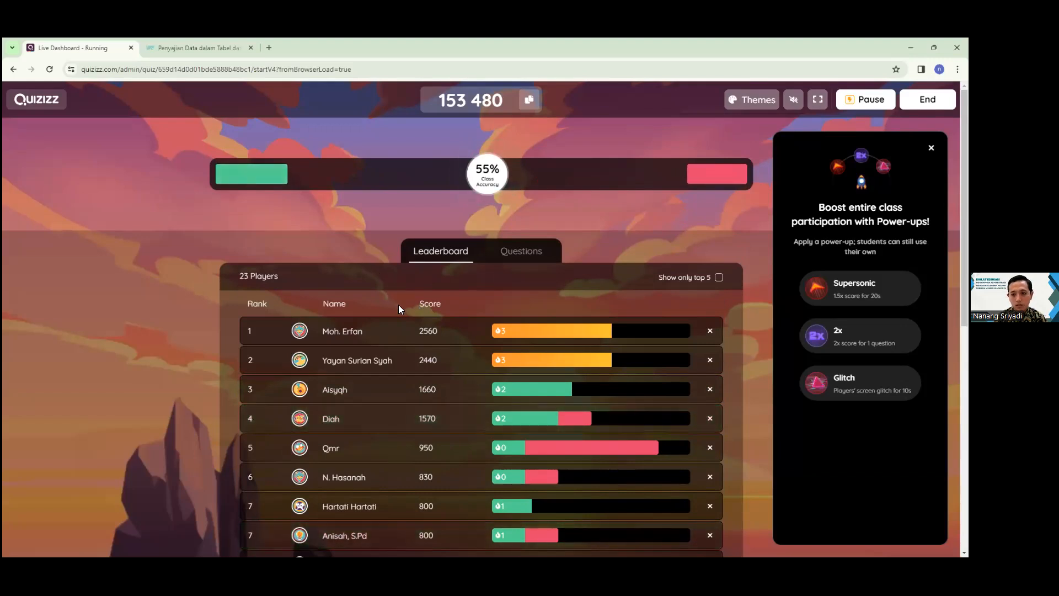
{"action": "scroll", "coordinate": [390, 326], "scroll_direction": "down", "scroll_amount": 3}
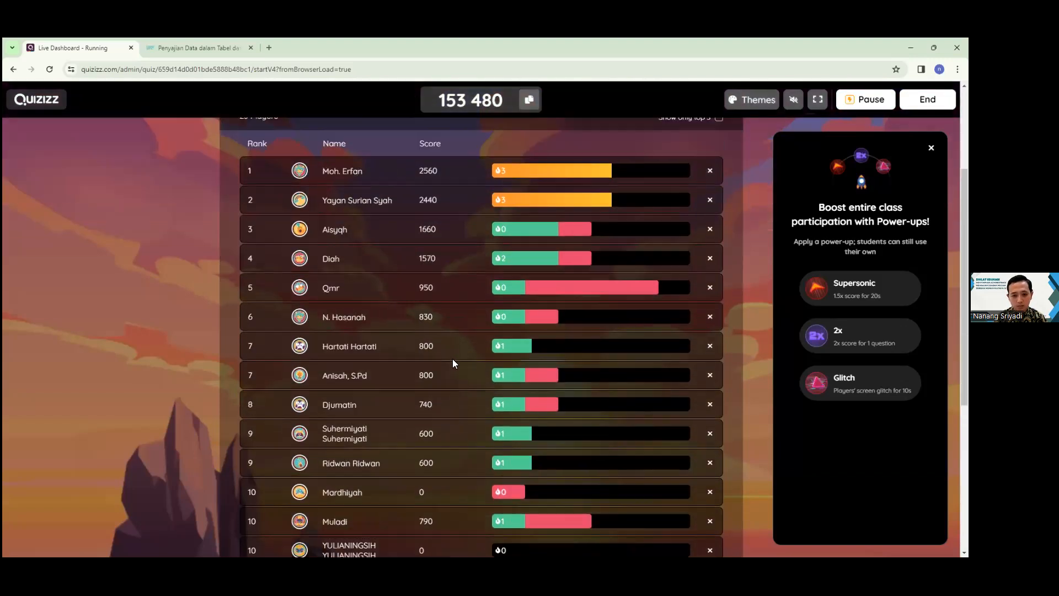
{"action": "scroll", "coordinate": [453, 363], "scroll_direction": "down", "scroll_amount": 6}
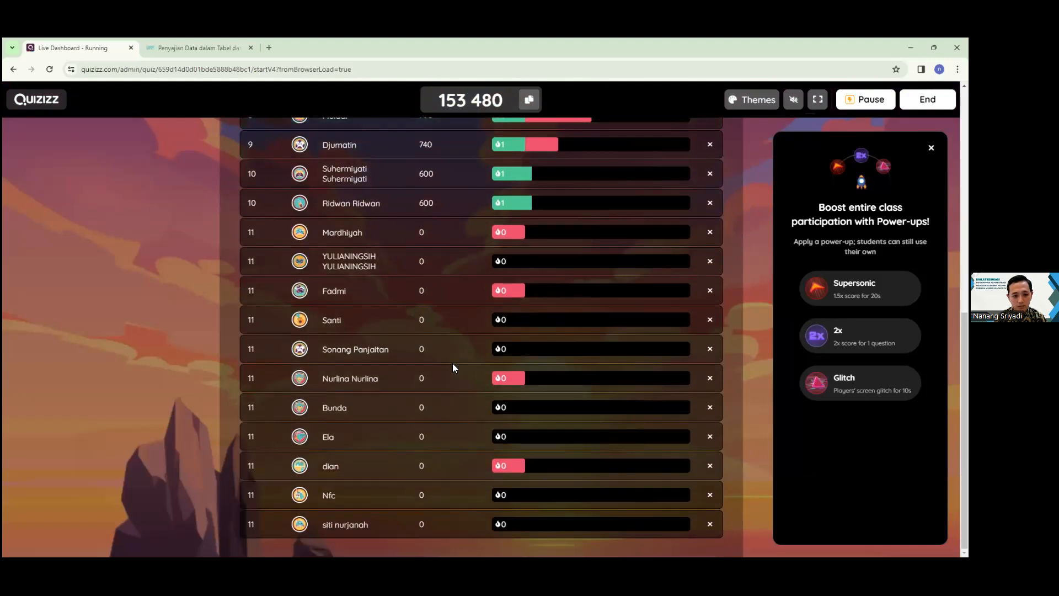
{"action": "scroll", "coordinate": [425, 392], "scroll_direction": "up", "scroll_amount": 10}
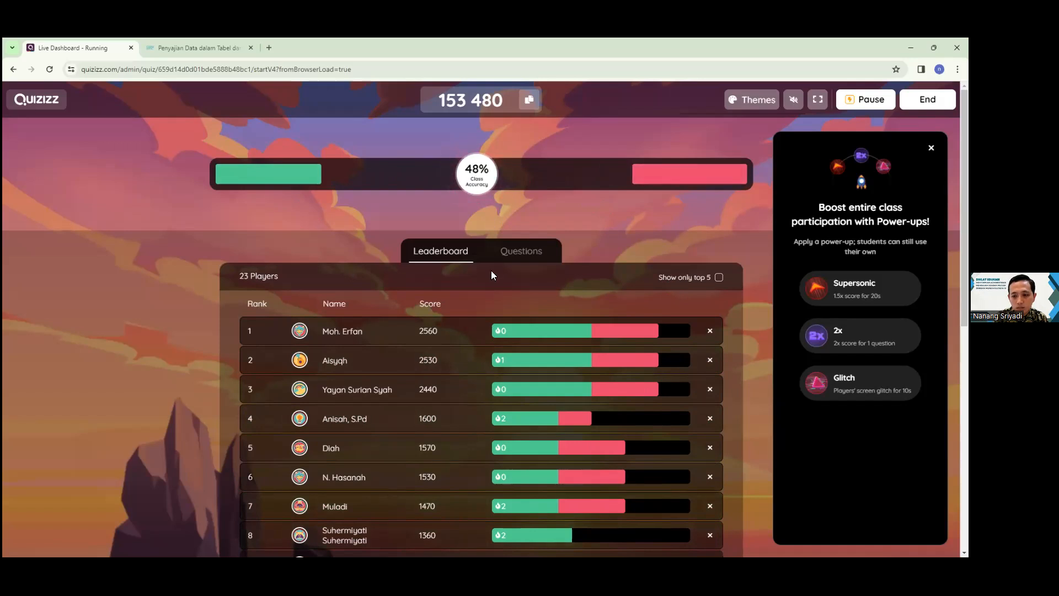
Step: End the live quiz and examine each participant's score, accuracy and answers in the summary overview
{"action": "scroll", "coordinate": [492, 282], "scroll_direction": "down", "scroll_amount": 8}
{"action": "scroll", "coordinate": [494, 291], "scroll_direction": "up", "scroll_amount": 1}
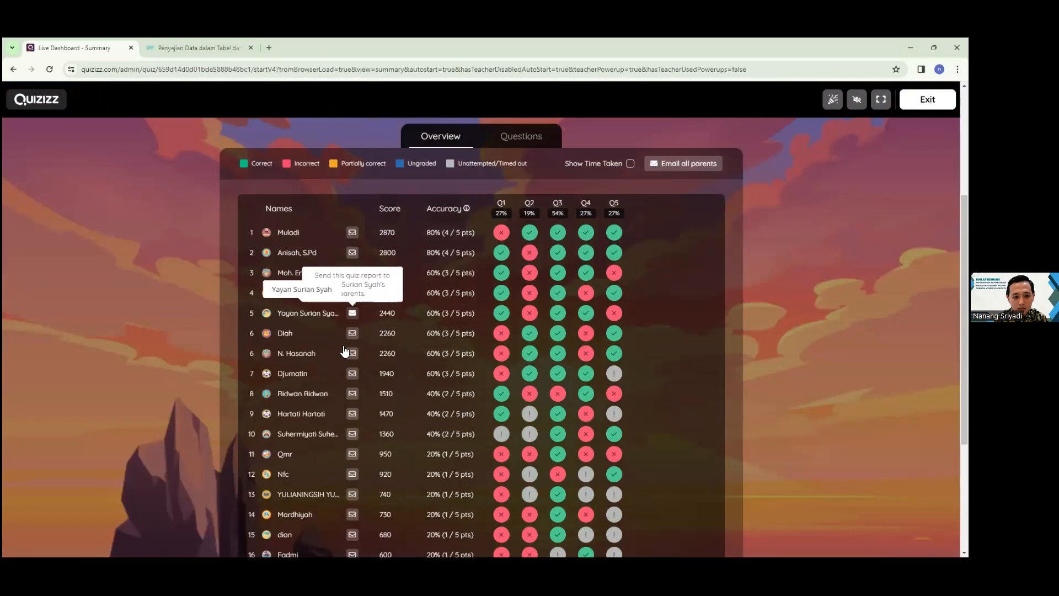
{"action": "scroll", "coordinate": [344, 349], "scroll_direction": "down", "scroll_amount": 1}
{"action": "scroll", "coordinate": [571, 314], "scroll_direction": "up", "scroll_amount": 1}
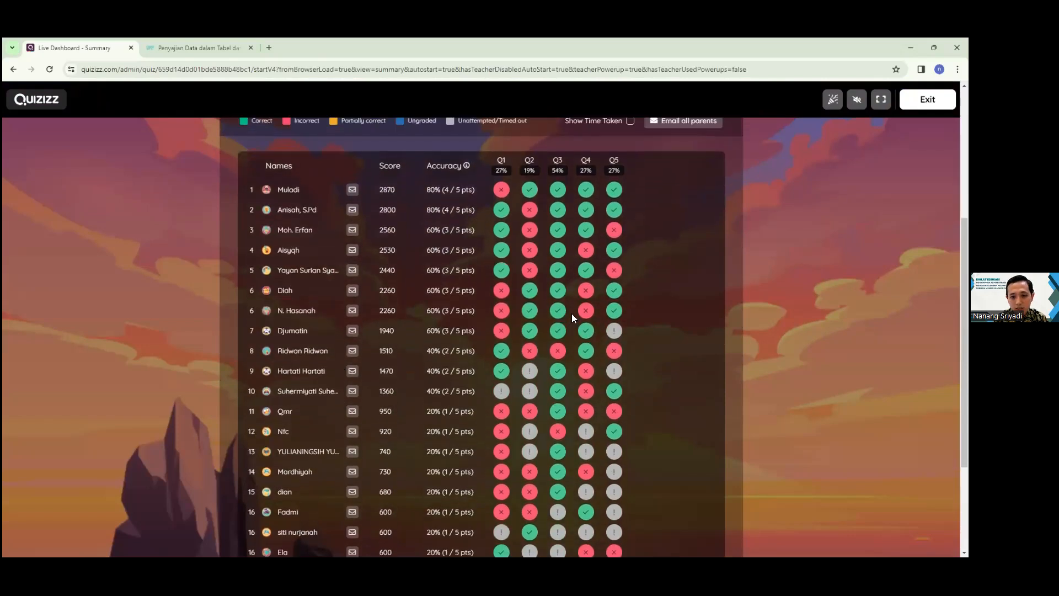
{"action": "scroll", "coordinate": [571, 313], "scroll_direction": "up", "scroll_amount": 3}
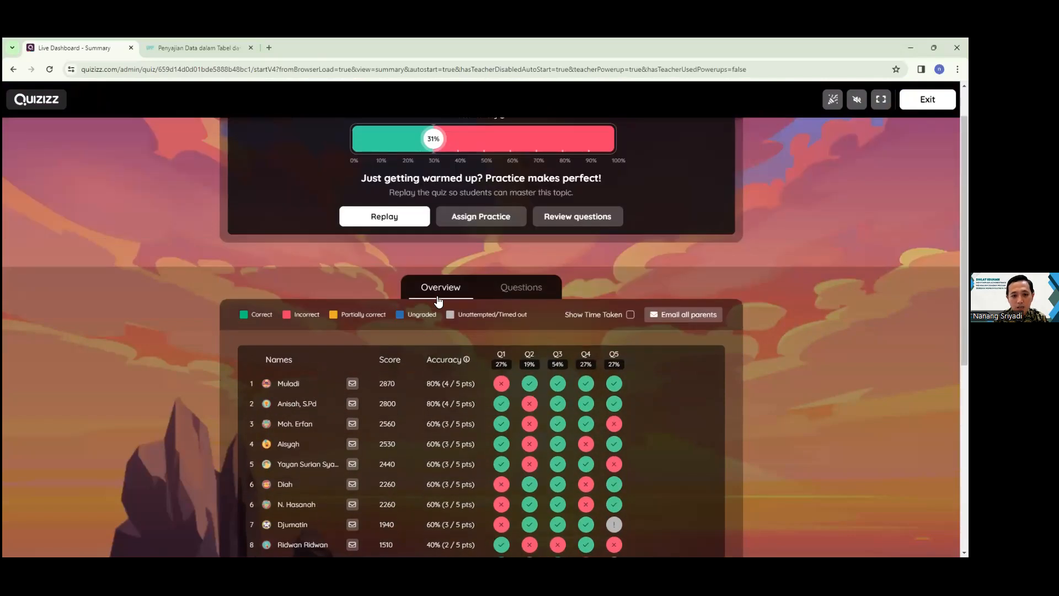
Step: View the summary's question results, and open and download the quiz's participant report
{"action": "left_click", "coordinate": [509, 298]}
{"action": "scroll", "coordinate": [533, 282], "scroll_direction": "up", "scroll_amount": 1}
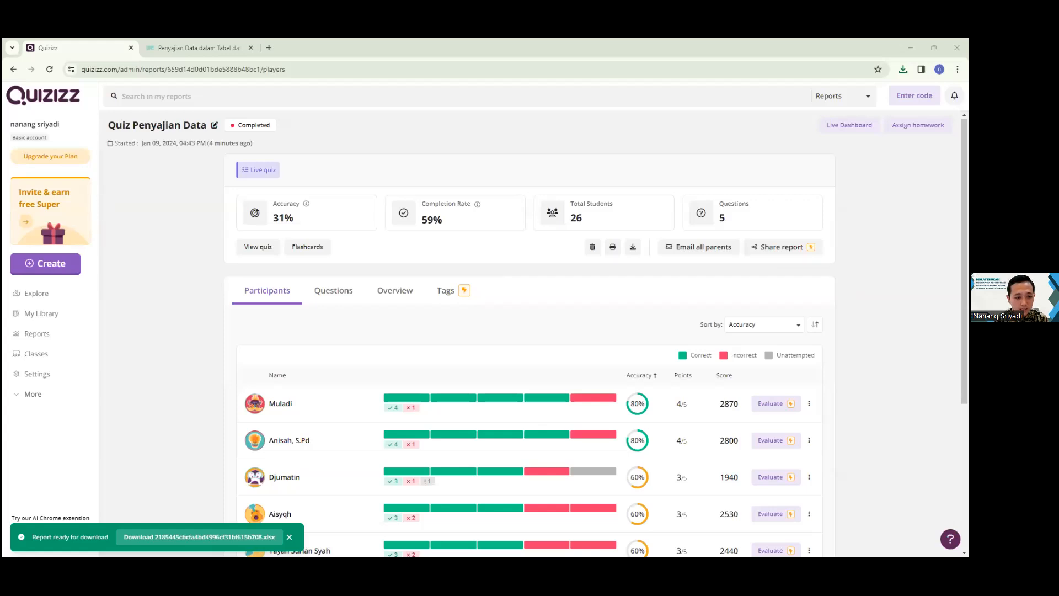
{"action": "scroll", "coordinate": [432, 206], "scroll_direction": "down", "scroll_amount": 10}
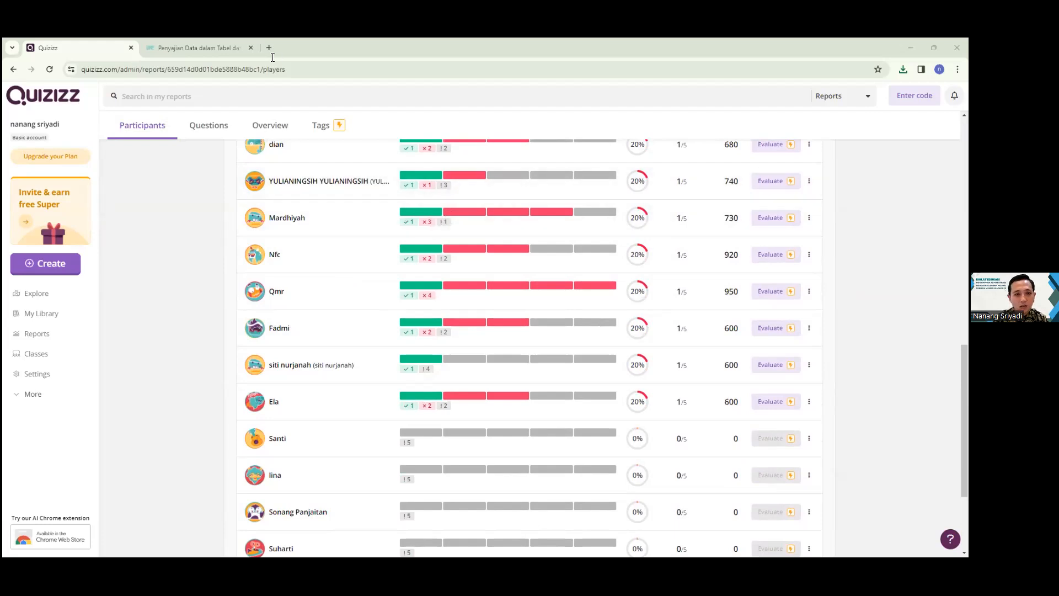
Step: Search the web for "classpoint", open the Indonesian site id.classpoint.io and look through its home page
{"action": "left_click", "coordinate": [214, 66]}
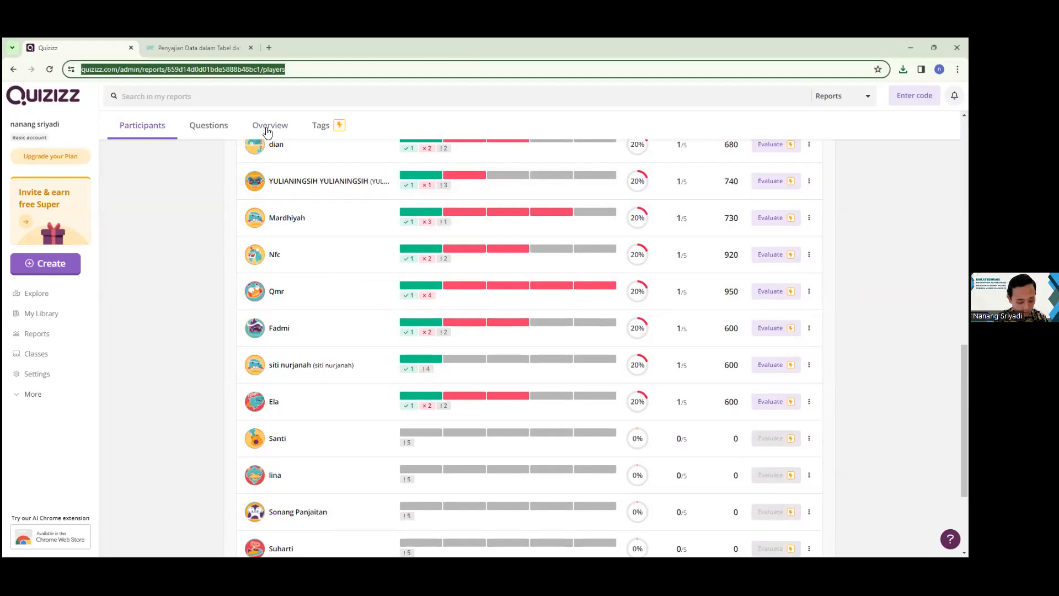
{"action": "type", "text": "classpoint"}
{"action": "key", "text": "Return"}
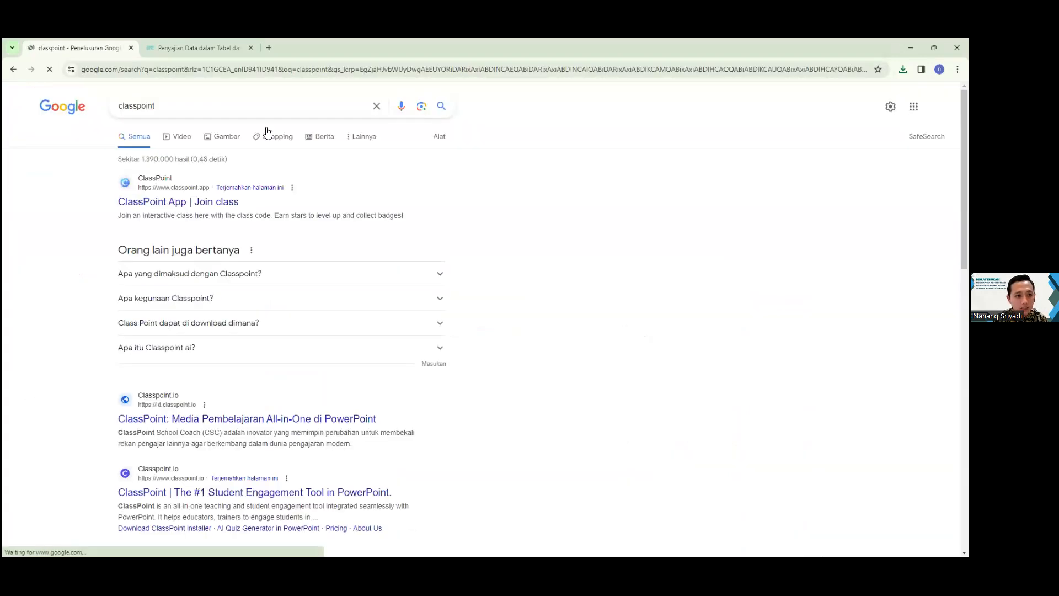
{"action": "left_click", "coordinate": [247, 418]}
{"action": "left_click", "coordinate": [193, 75]}
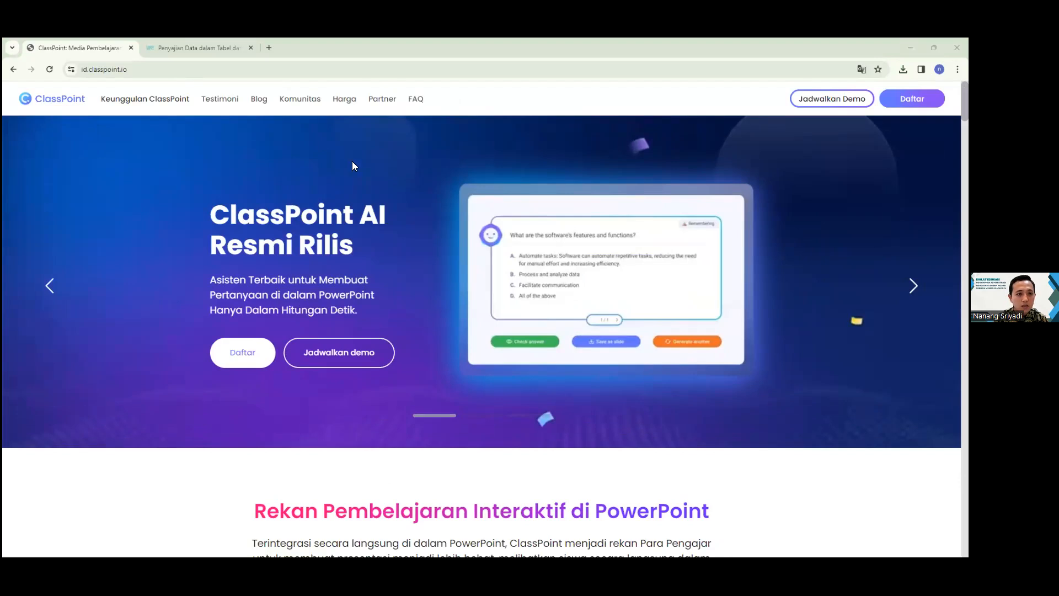
{"action": "scroll", "coordinate": [434, 385], "scroll_direction": "down", "scroll_amount": 9}
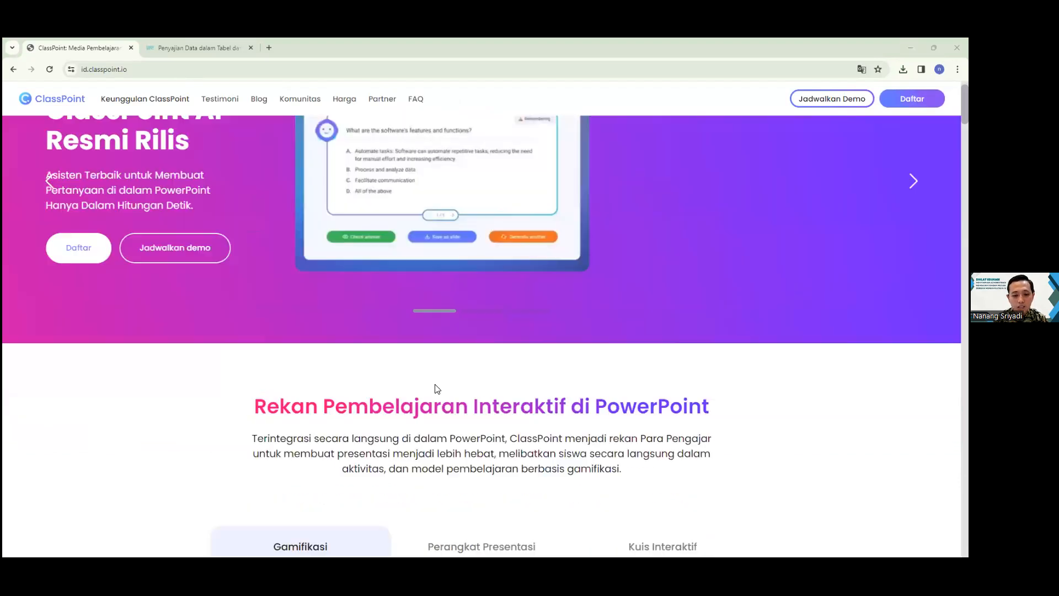
{"action": "scroll", "coordinate": [287, 329], "scroll_direction": "down", "scroll_amount": 15}
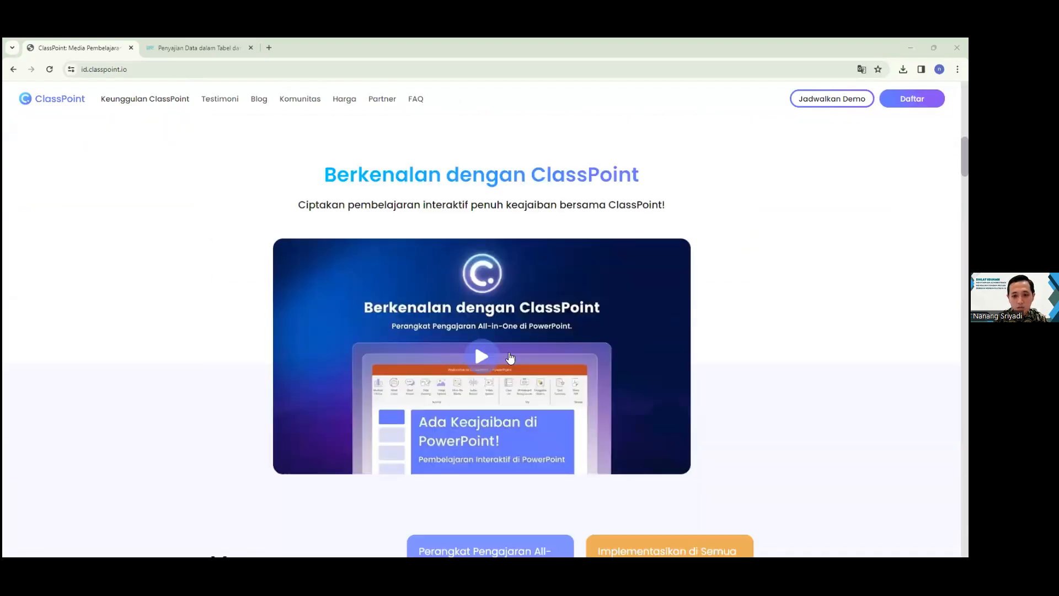
Step: Leave the Indonesian ClassPoint home page for the installer download page, classpoint.io/download, select its web address and switch to another window
{"action": "scroll", "coordinate": [511, 357], "scroll_direction": "up", "scroll_amount": 12}
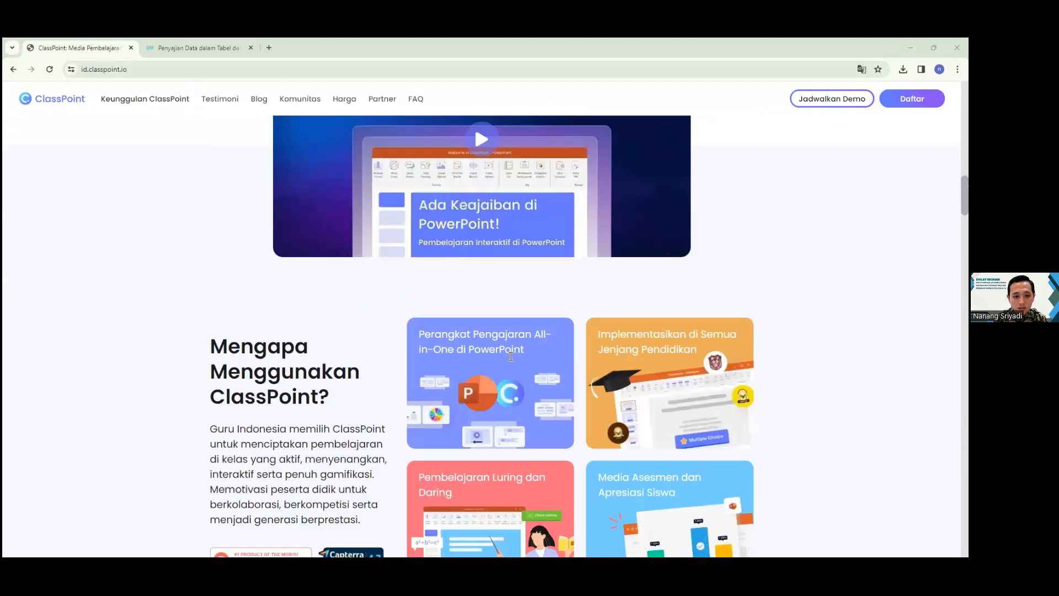
{"action": "scroll", "coordinate": [510, 356], "scroll_direction": "up", "scroll_amount": 5}
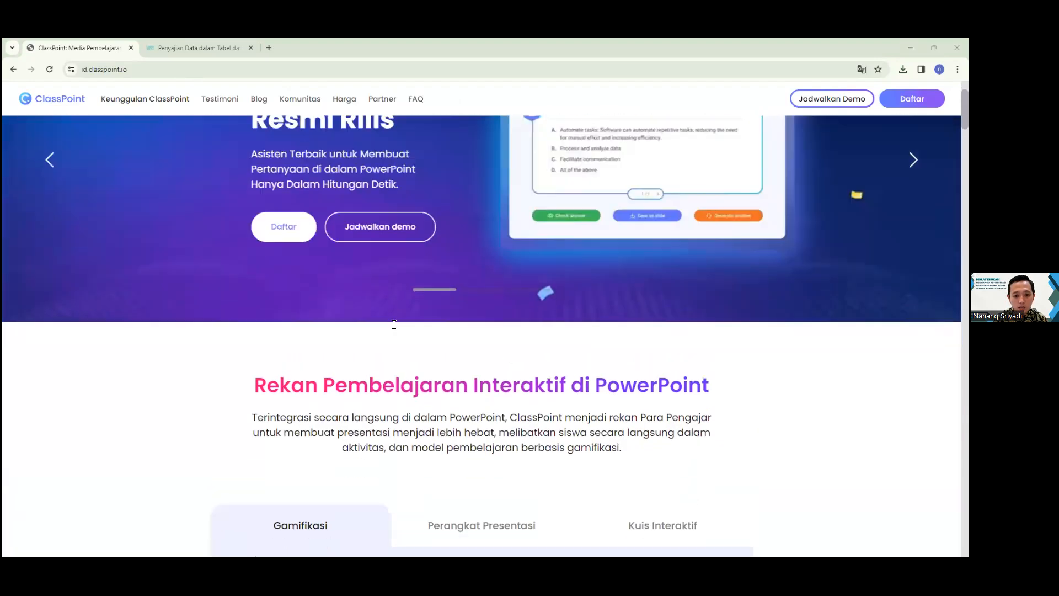
{"action": "left_click", "coordinate": [12, 67]}
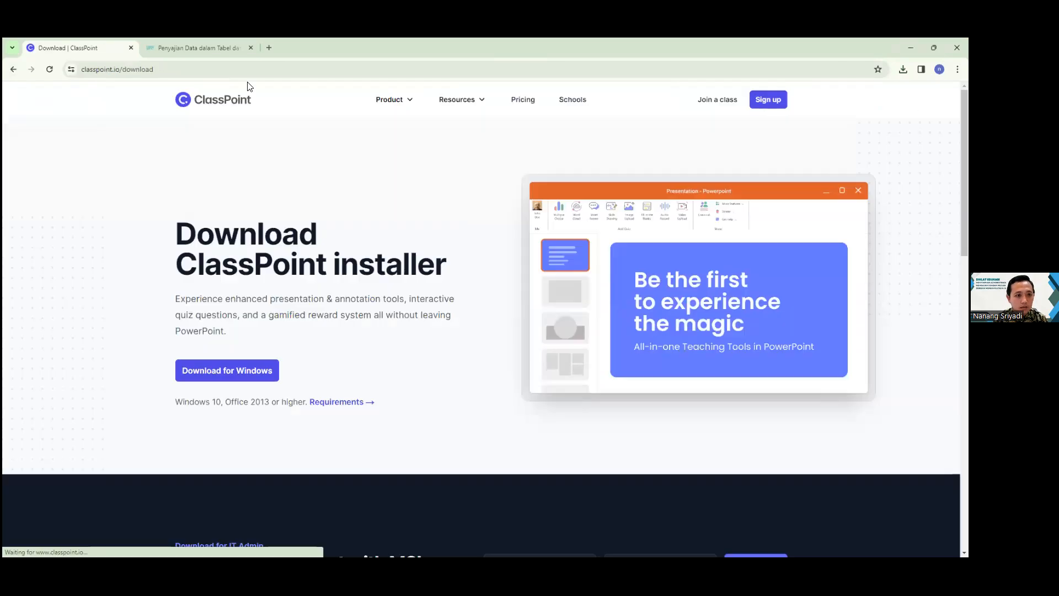
{"action": "left_click", "coordinate": [230, 68]}
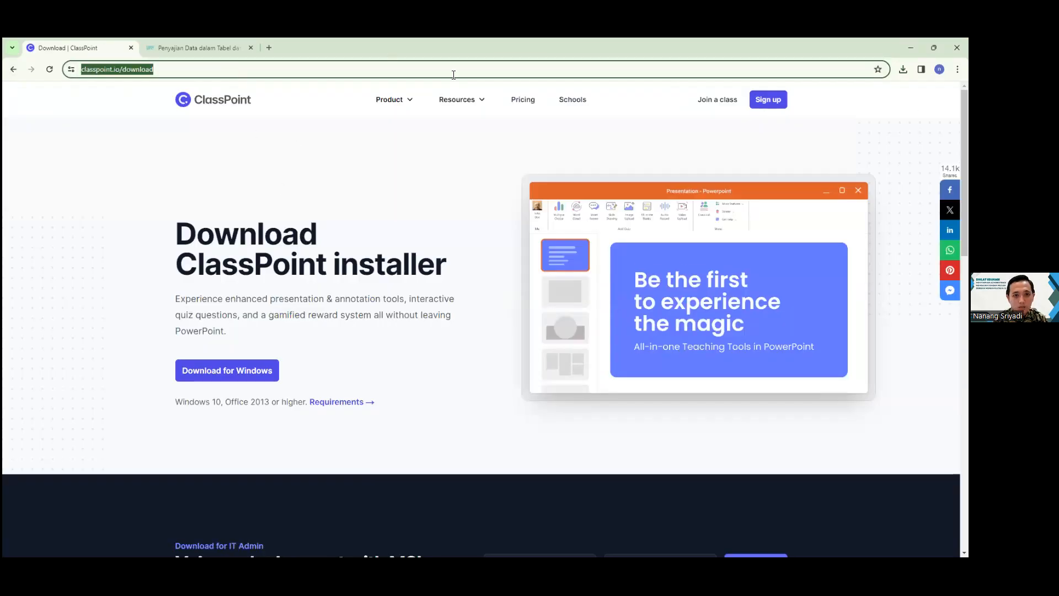
{"action": "key", "text": "alt+Tab"}
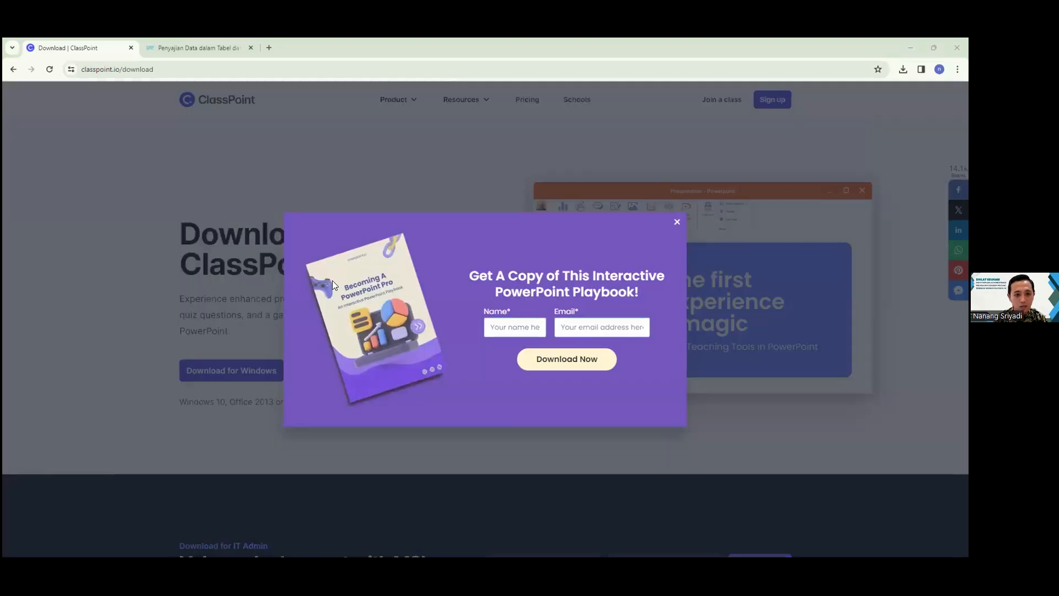
Step: Dismiss the interactive PowerPoint playbook offer on the ClassPoint download page and start launching another program
{"action": "left_click", "coordinate": [676, 223]}
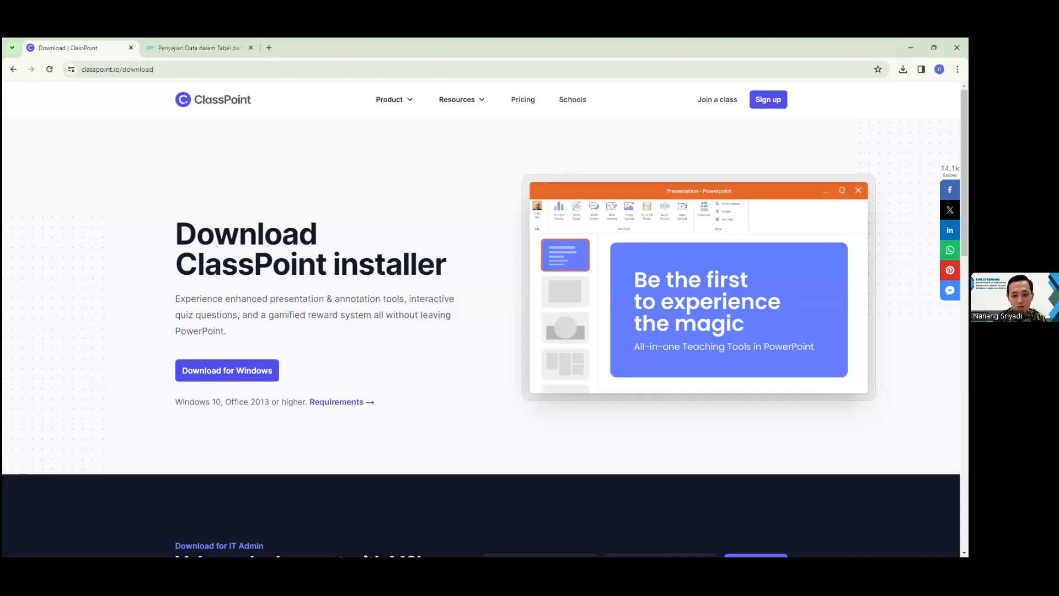
{"action": "left_click", "coordinate": [601, 568]}
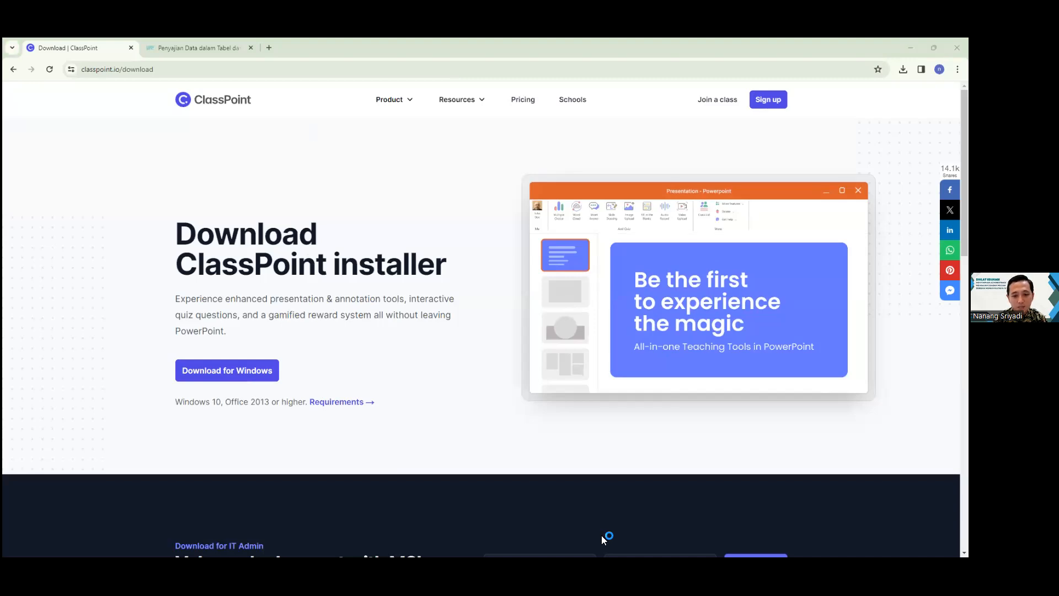